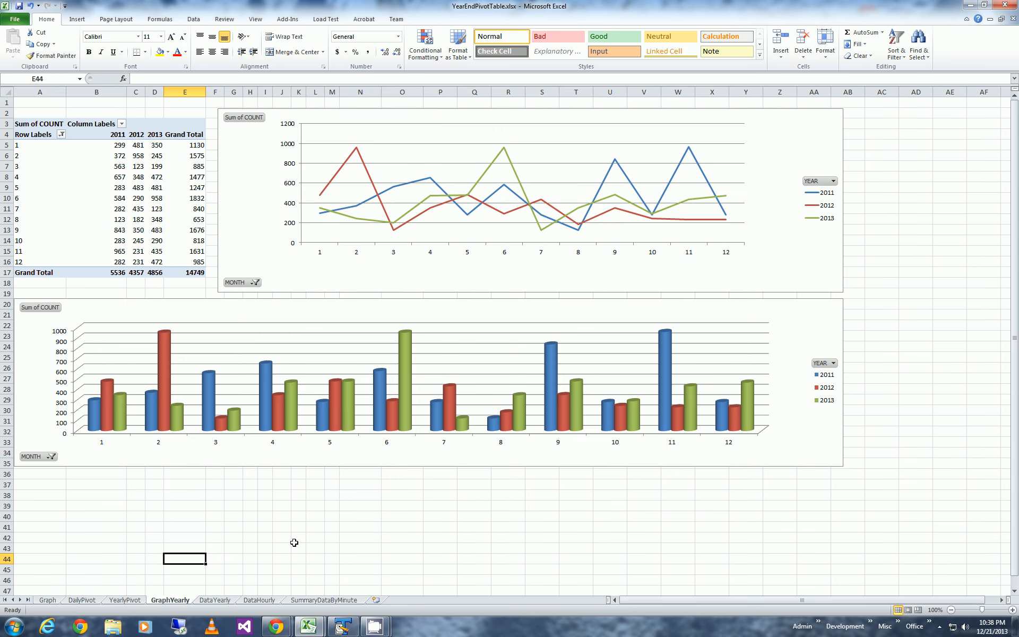
# Format the YEAR, MONTH and COUNT headers on the DataYearly sheet with a yellow fill and bold text
pyautogui.click(215, 600)
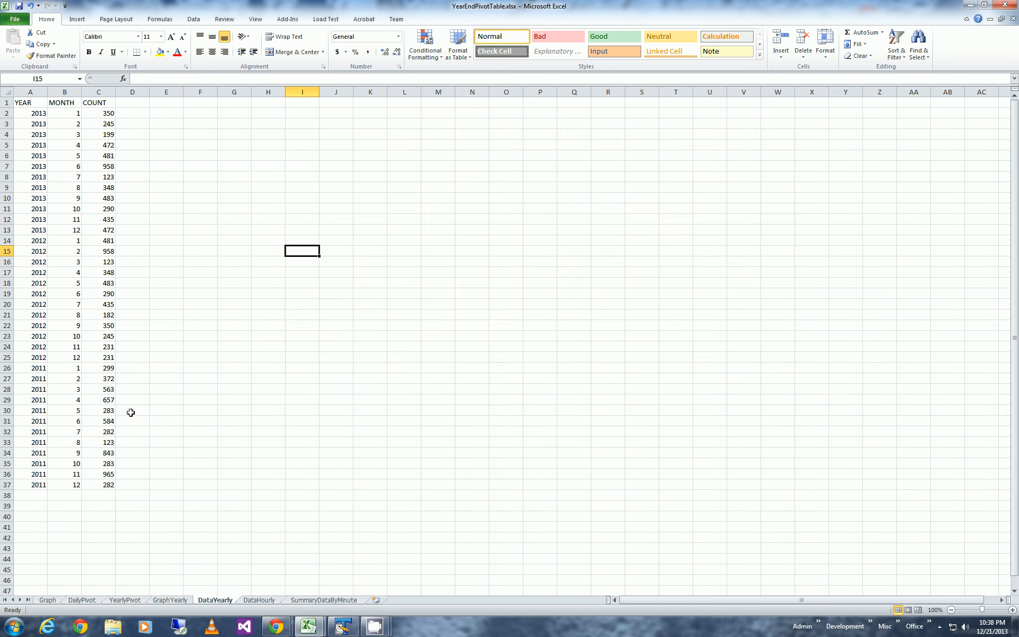
pyautogui.click(160, 303)
pyautogui.moveTo(31, 102); pyautogui.dragTo(100, 103)
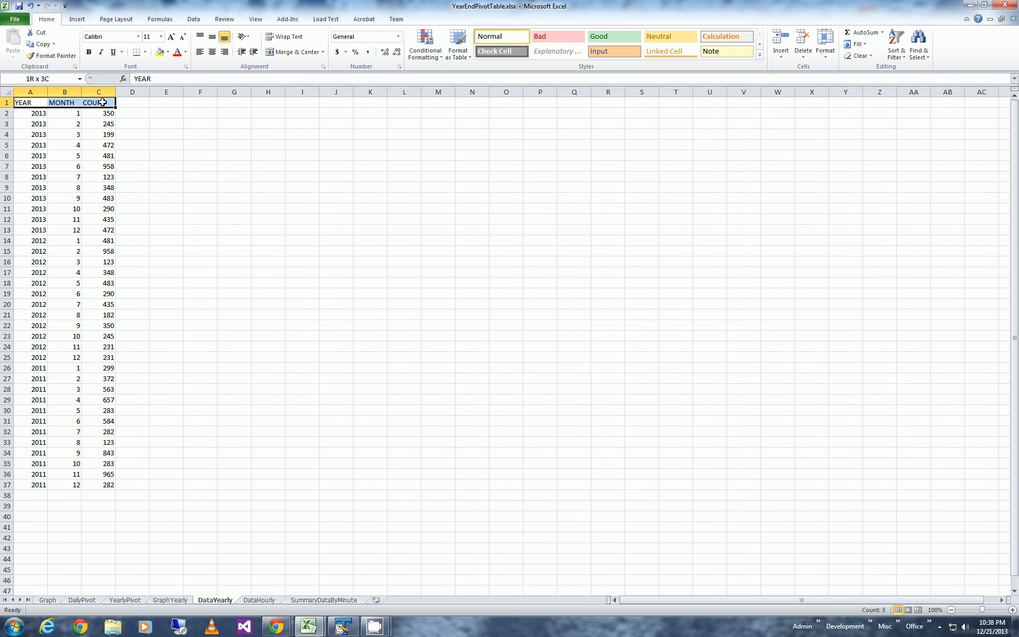
pyautogui.click(160, 52)
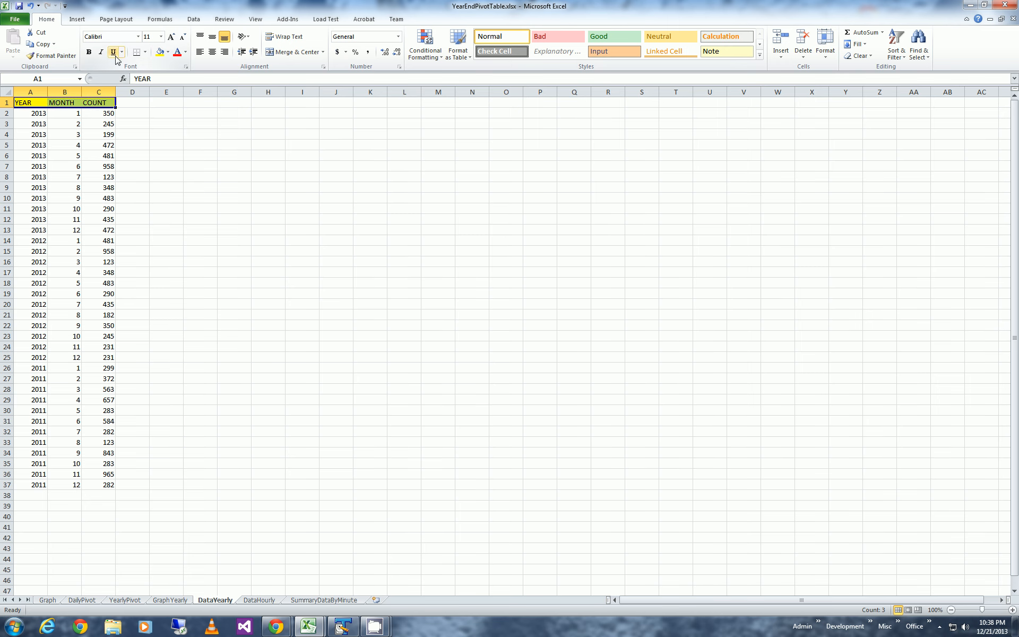
pyautogui.click(89, 53)
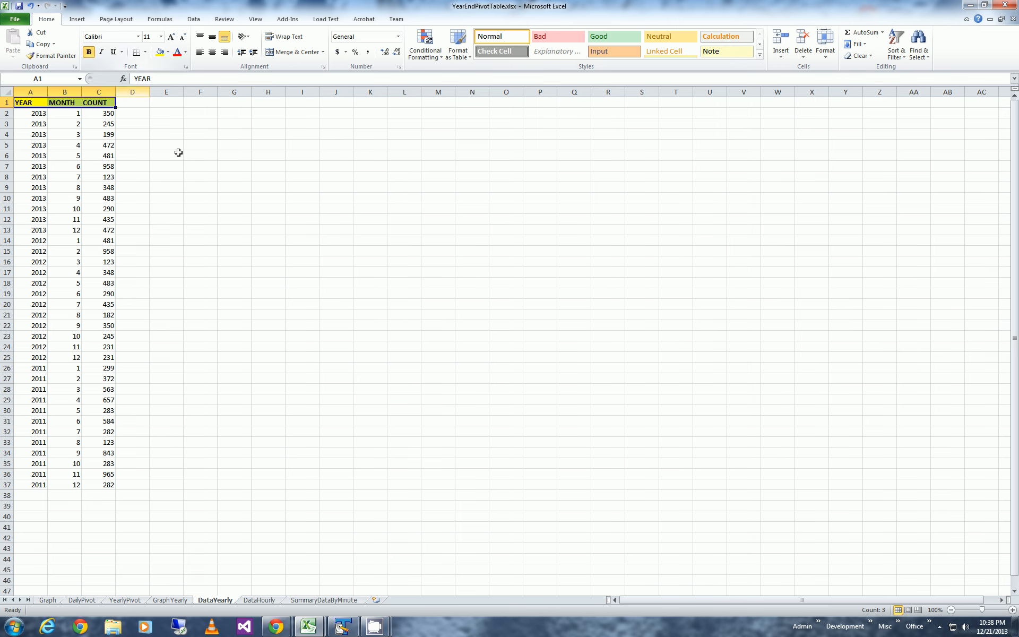
pyautogui.click(205, 178)
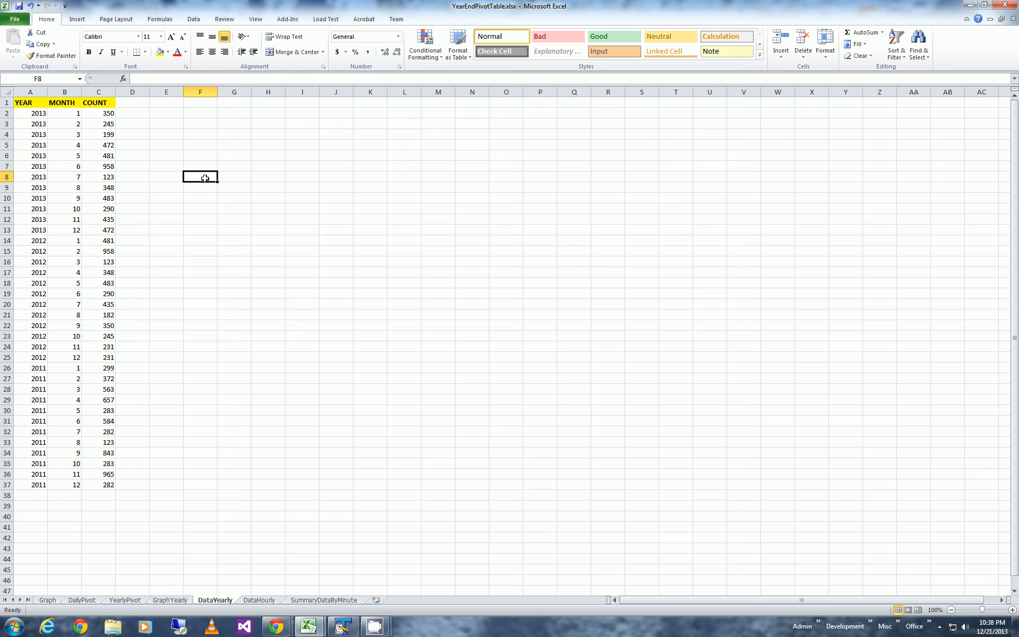
# Examine the COUNT column and the 2013 rows of the year, month and count data
pyautogui.moveTo(106, 114); pyautogui.dragTo(107, 485)
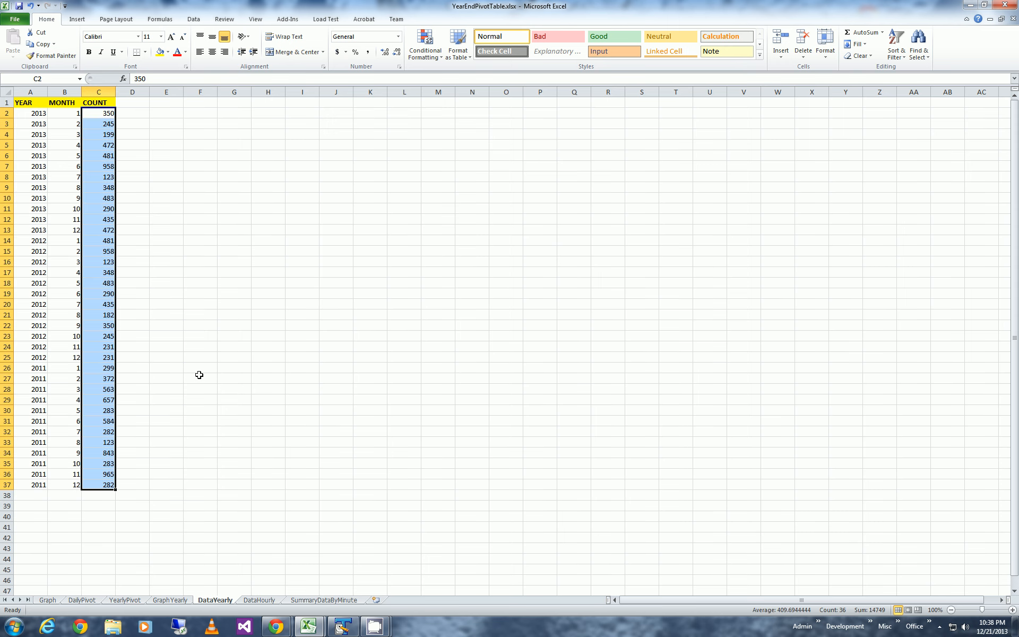
pyautogui.click(196, 352)
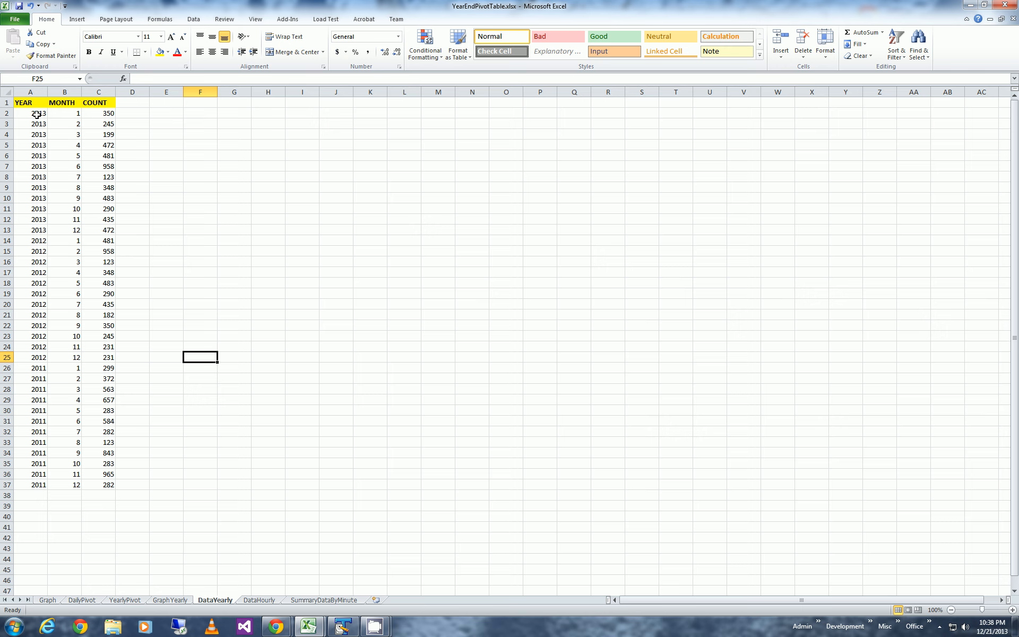
pyautogui.moveTo(37, 113); pyautogui.dragTo(36, 232)
pyautogui.click(68, 229)
pyautogui.moveTo(32, 115); pyautogui.dragTo(33, 229)
pyautogui.moveTo(72, 111); pyautogui.dragTo(69, 227)
pyautogui.moveTo(112, 111); pyautogui.dragTo(110, 231)
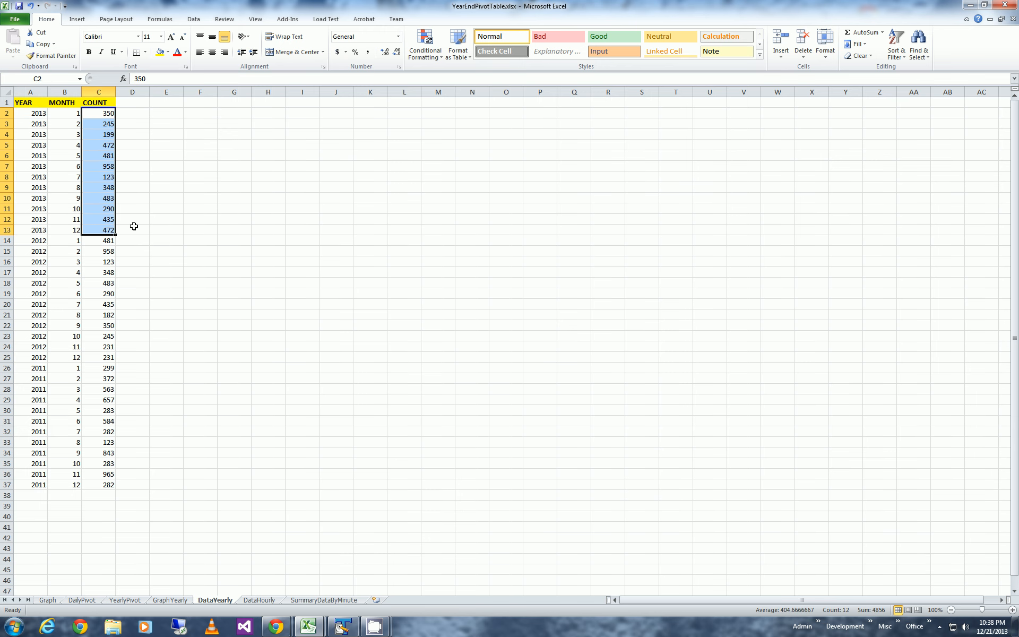
pyautogui.click(145, 255)
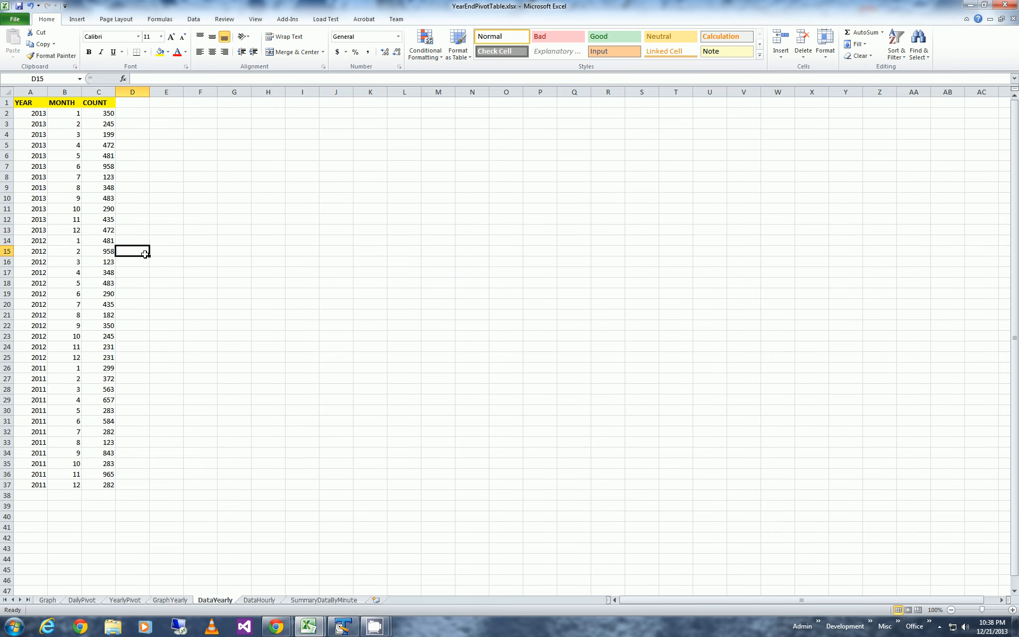
# Examine the GraphYearly sheet's pivot table rows and totals, along with its line chart and 3D column chart
pyautogui.click(171, 600)
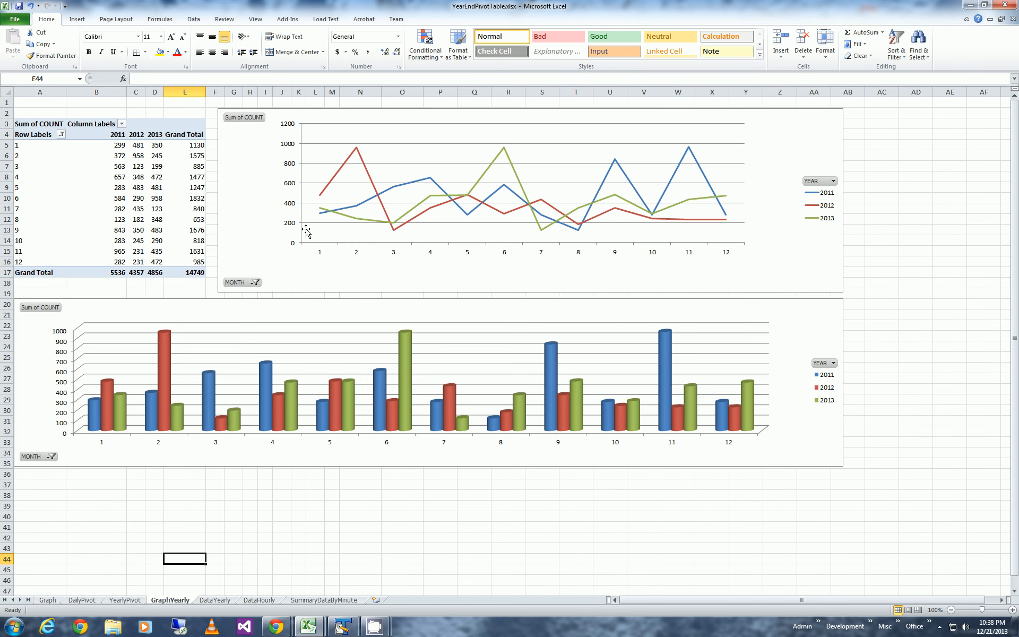
pyautogui.click(111, 170)
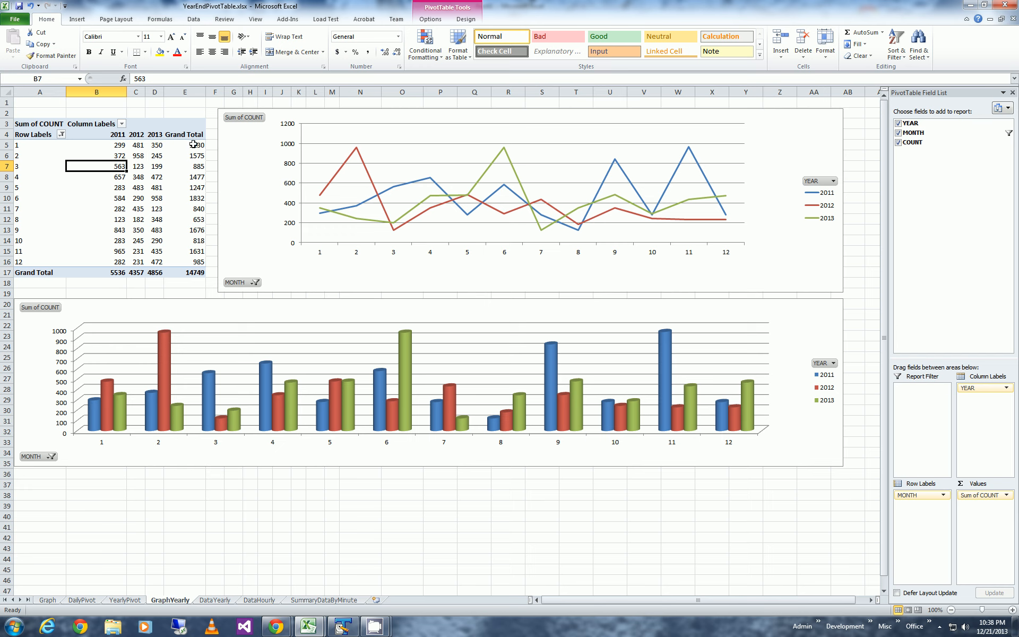
pyautogui.moveTo(199, 144)
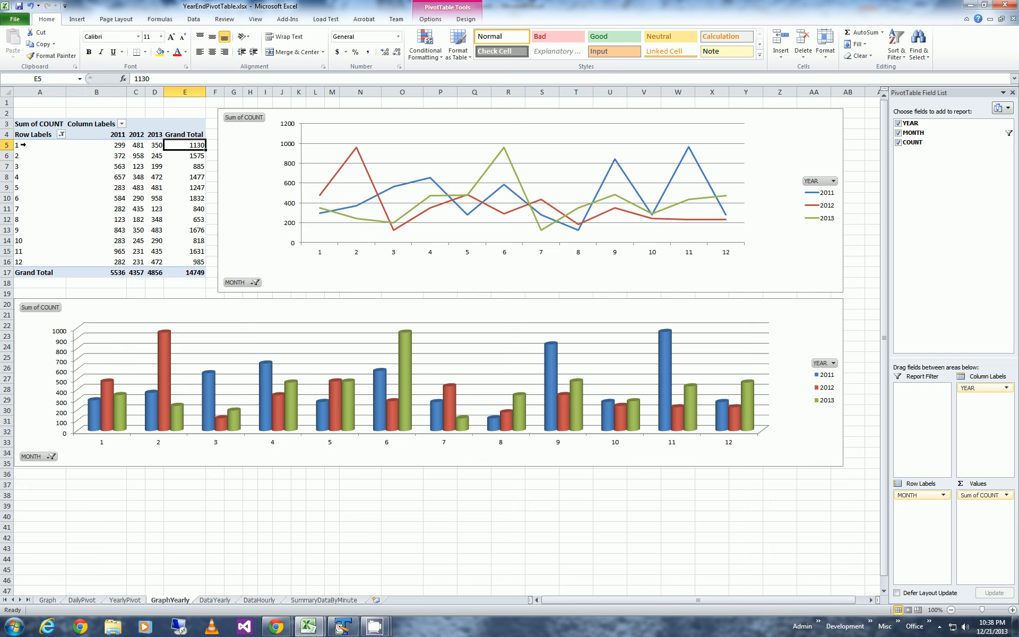
pyautogui.click(17, 144)
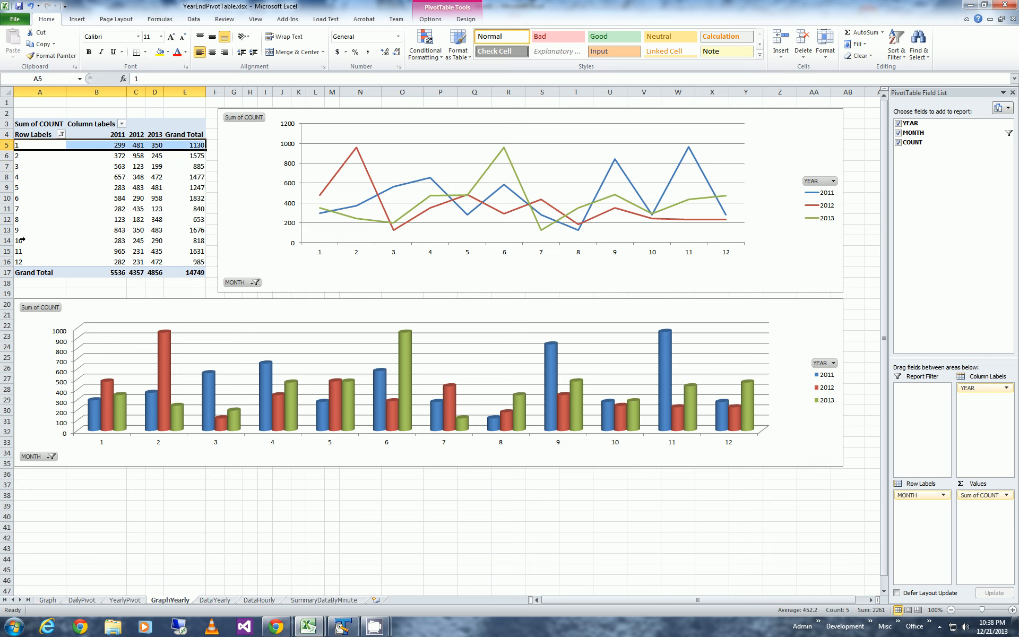
pyautogui.click(121, 263)
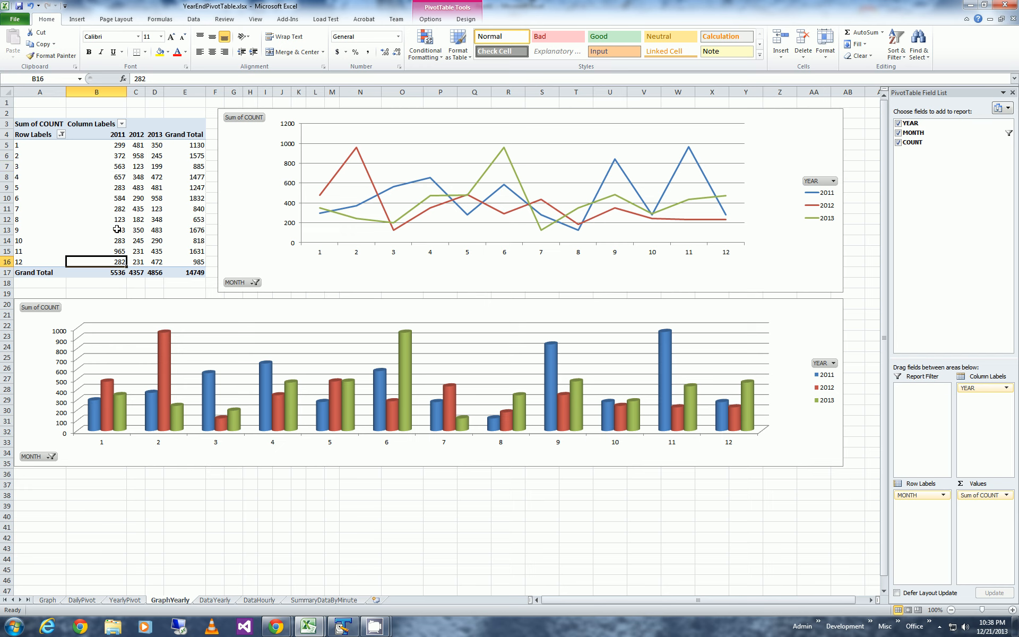
pyautogui.click(118, 273)
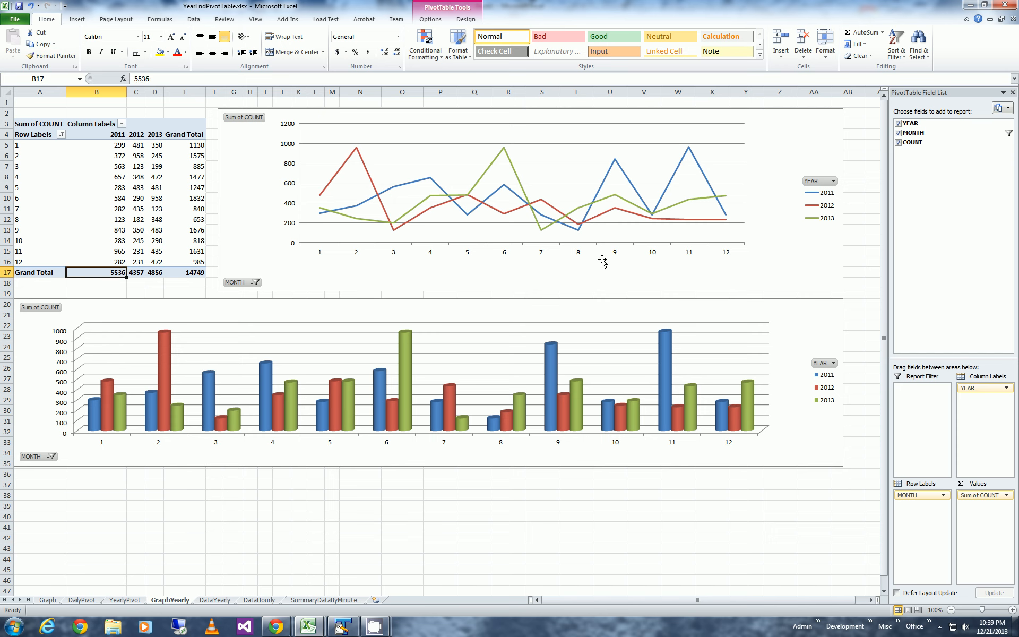
pyautogui.click(768, 231)
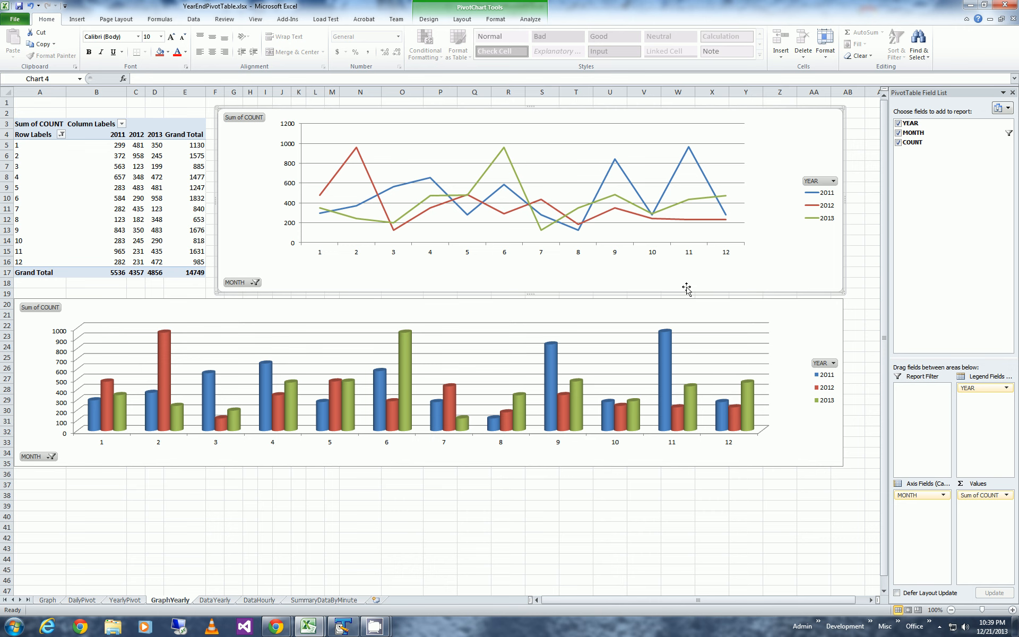
pyautogui.click(106, 468)
pyautogui.click(92, 418)
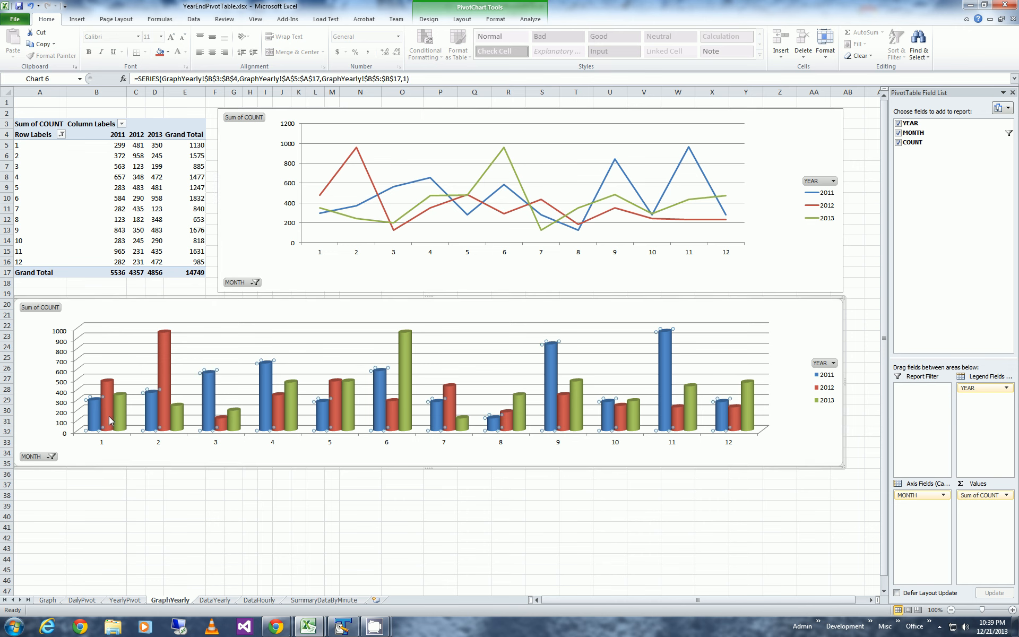
pyautogui.click(293, 511)
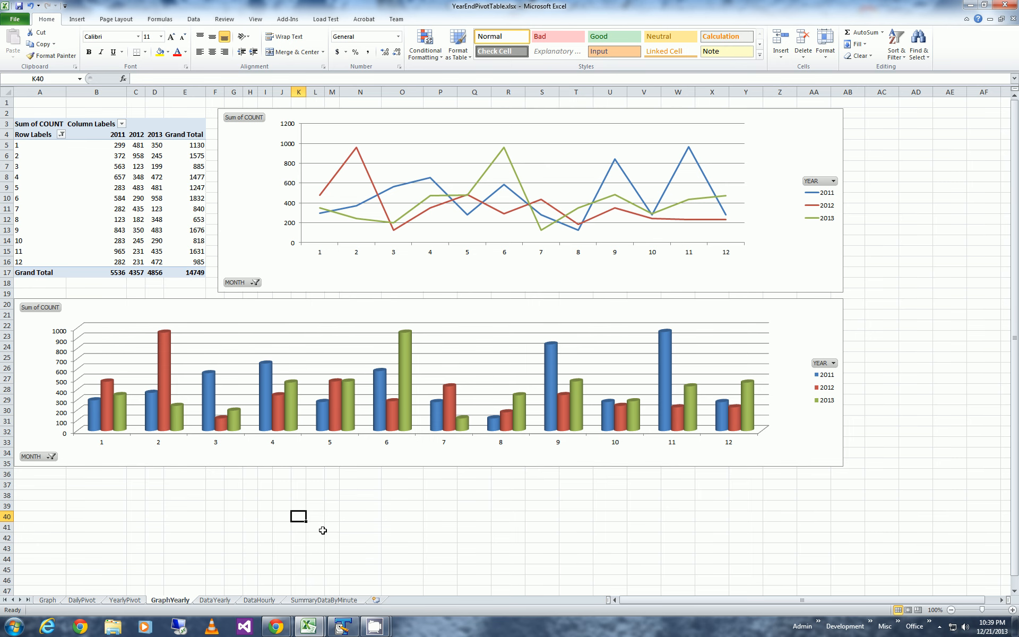
# Switch to the Book1 workbook and create a PivotTable from Sheet1 range A1:C37 on a new worksheet
pyautogui.click(309, 626)
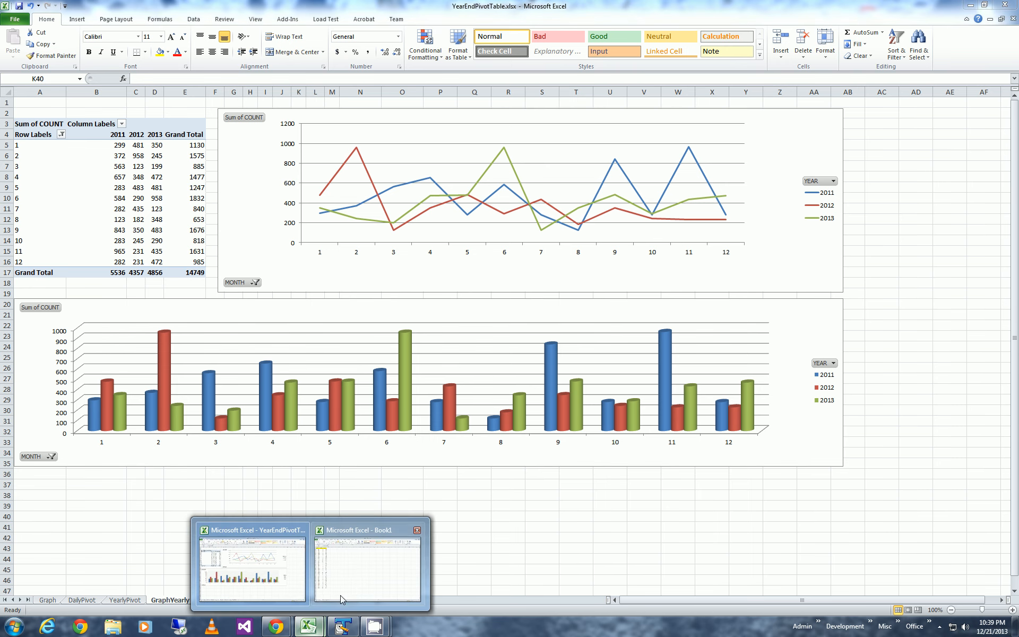
pyautogui.click(340, 599)
pyautogui.click(242, 325)
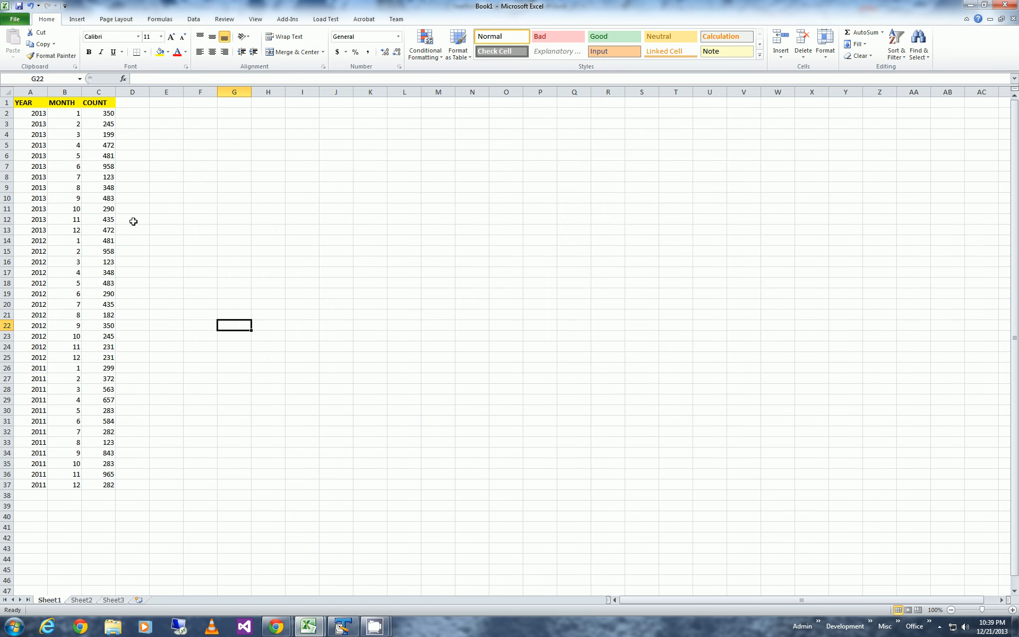
pyautogui.moveTo(21, 103); pyautogui.dragTo(97, 481)
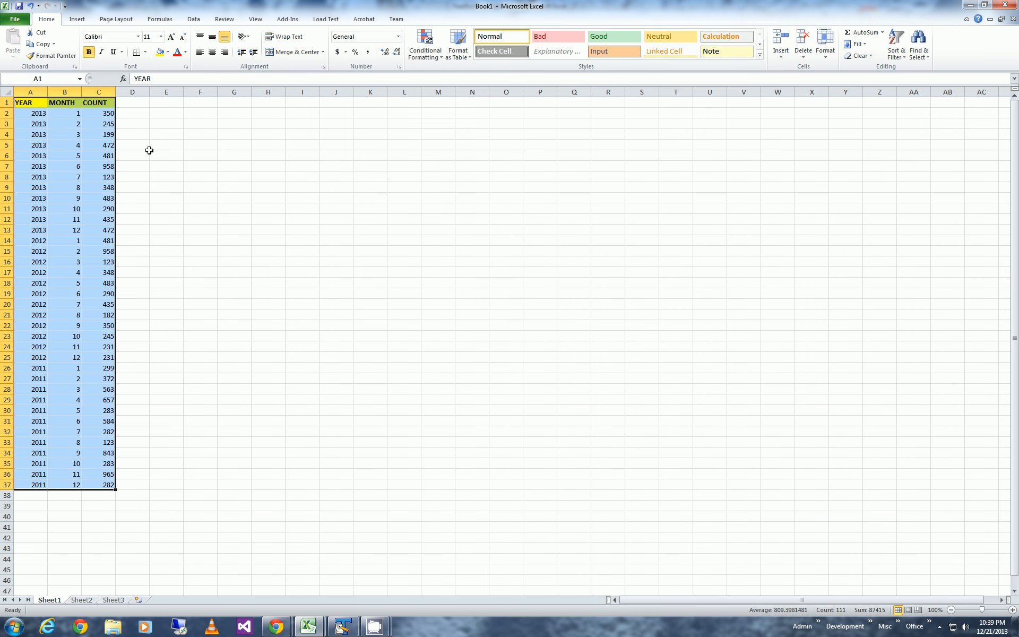
pyautogui.click(78, 20)
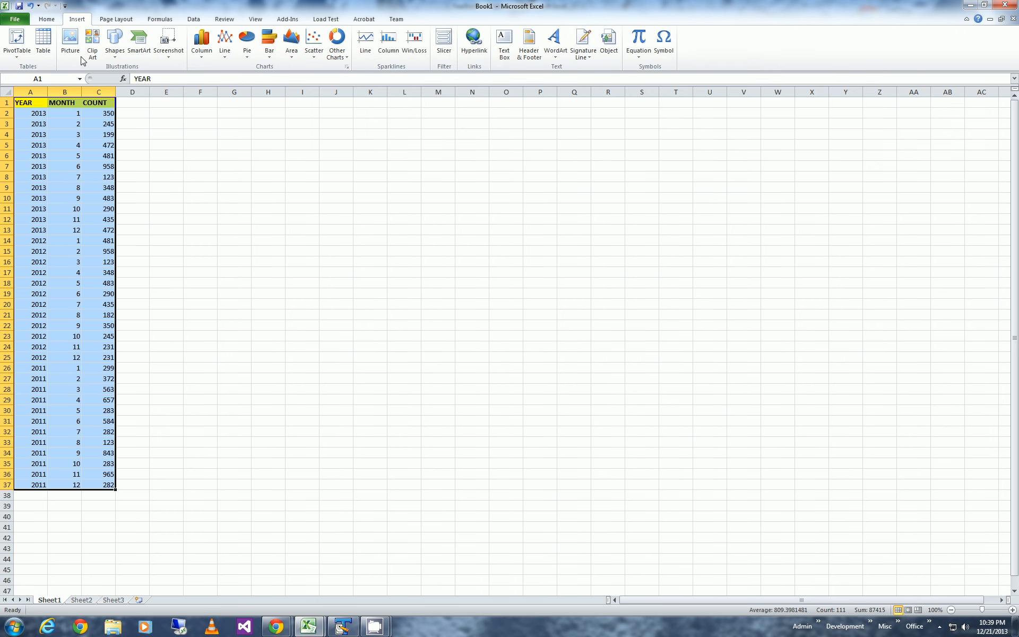
pyautogui.click(14, 59)
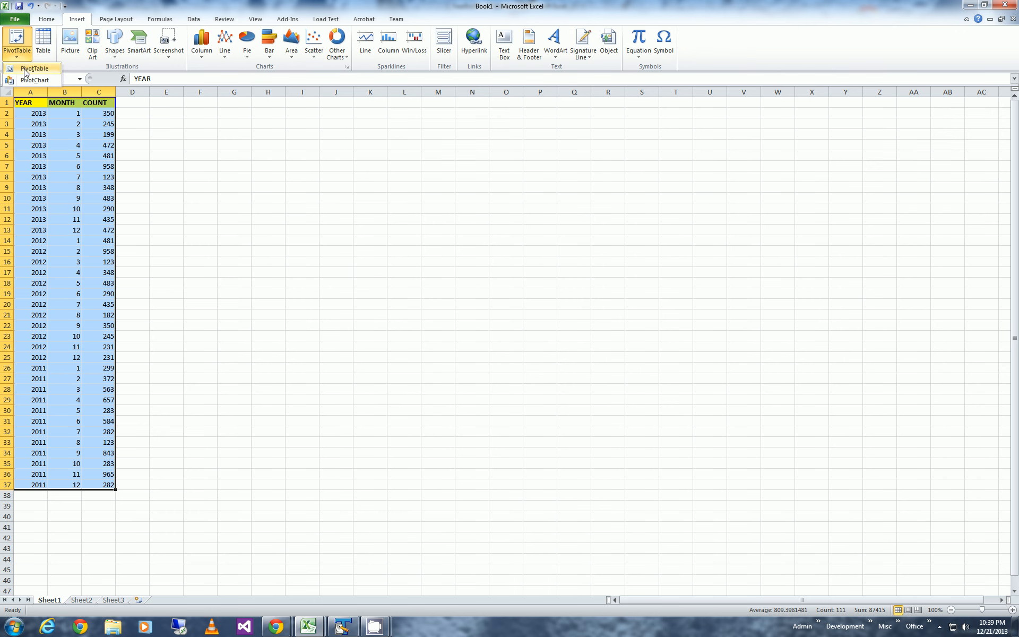
pyautogui.click(32, 69)
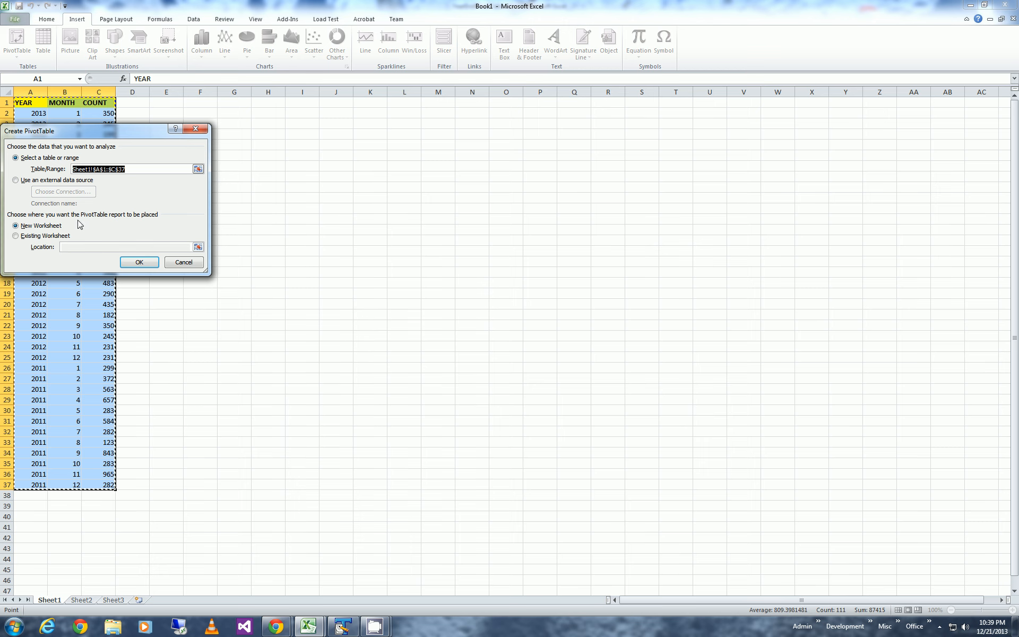
pyautogui.moveTo(101, 135); pyautogui.dragTo(441, 204)
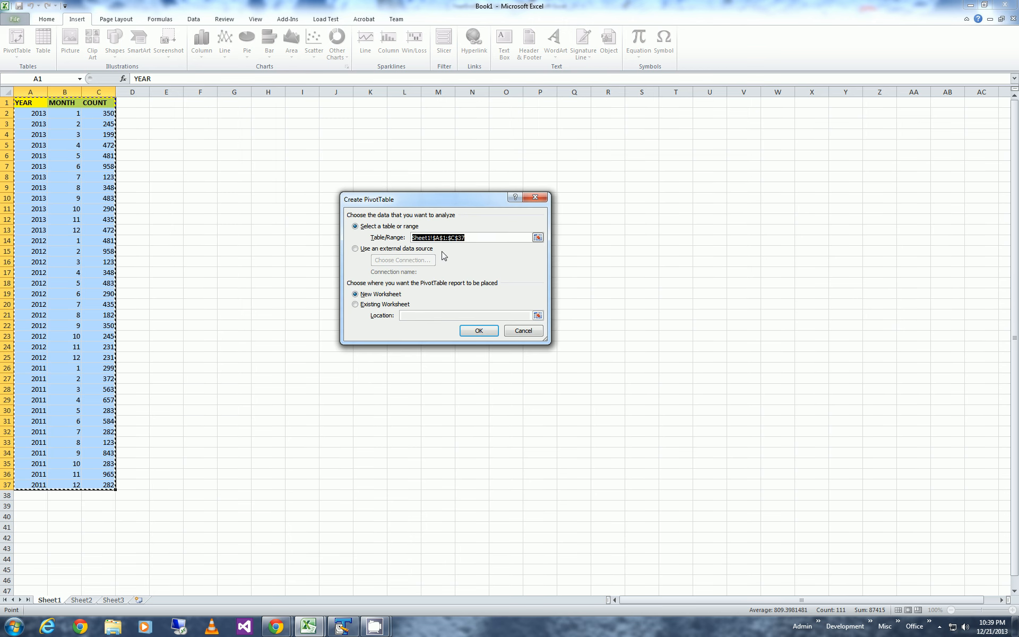
pyautogui.click(478, 331)
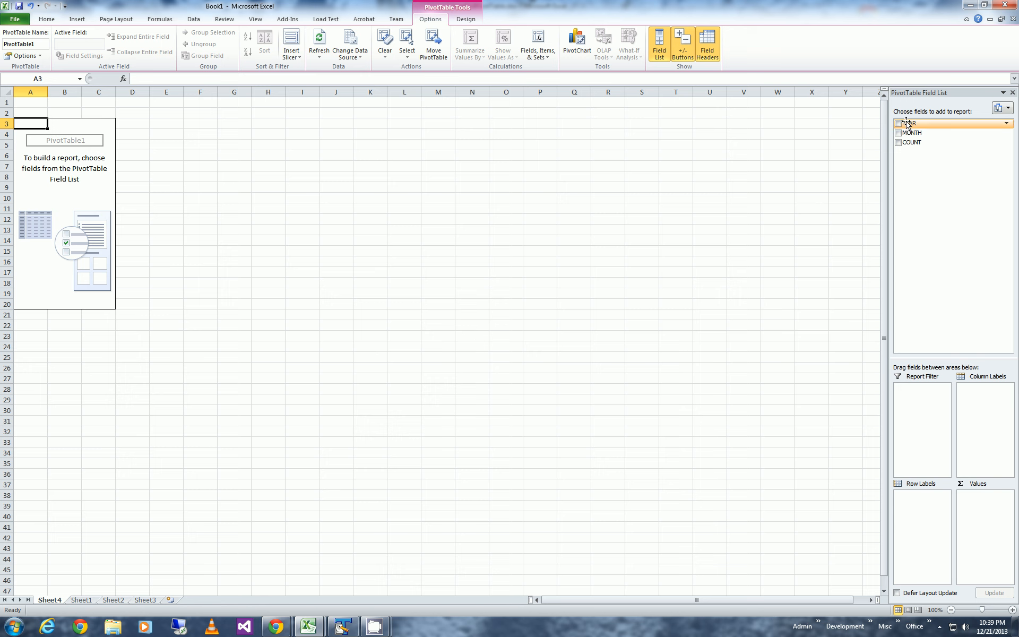
# Lay out the PivotTable with YEAR as row labels, MONTH as column labels and COUNT as values
pyautogui.moveTo(907, 124); pyautogui.dragTo(924, 519)
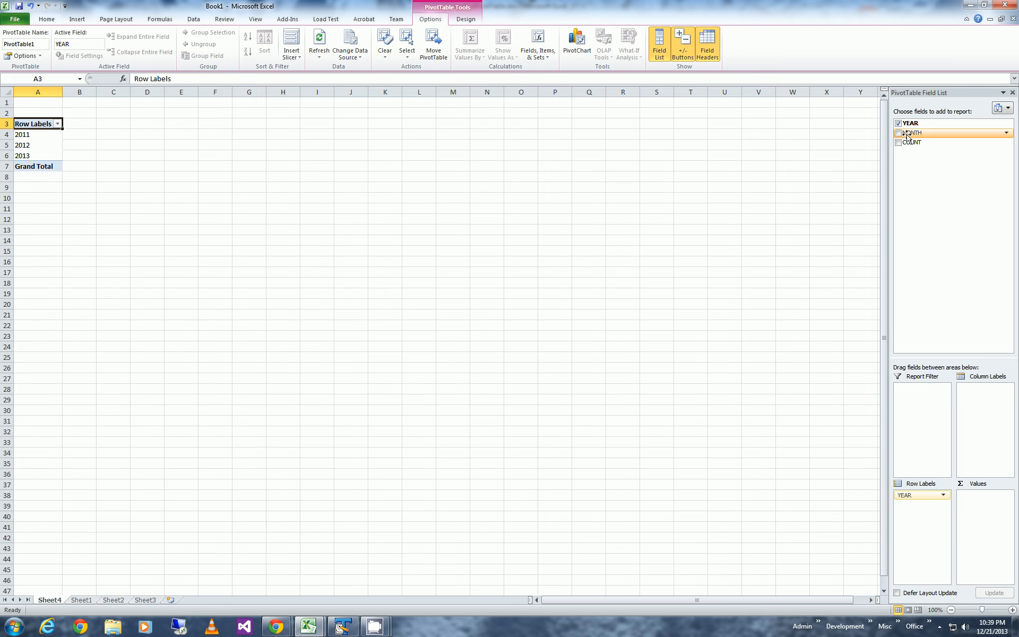
pyautogui.moveTo(907, 136); pyautogui.dragTo(975, 408)
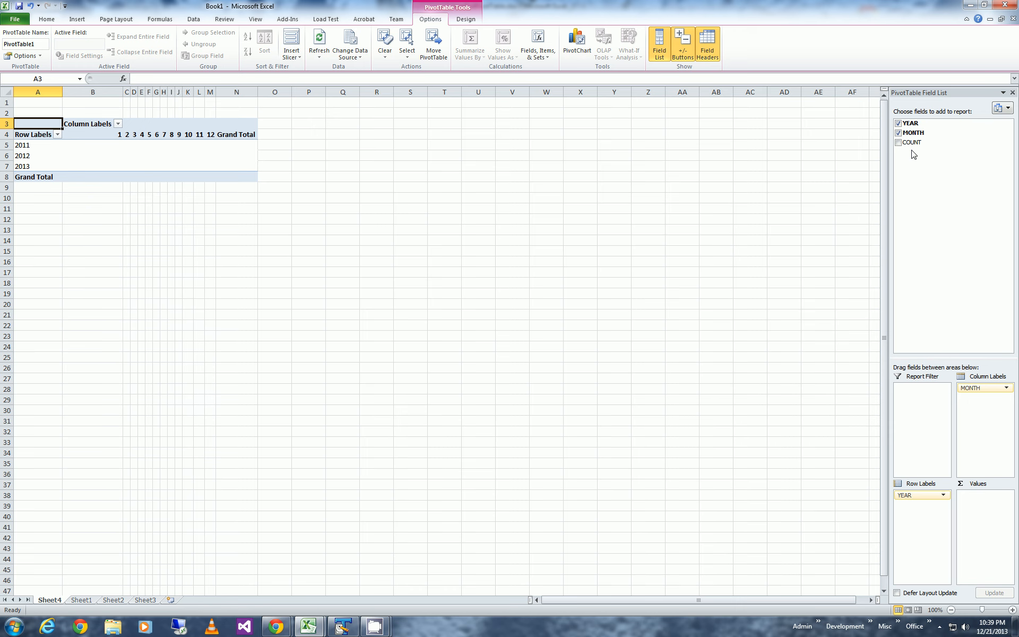
pyautogui.moveTo(912, 143); pyautogui.dragTo(981, 509)
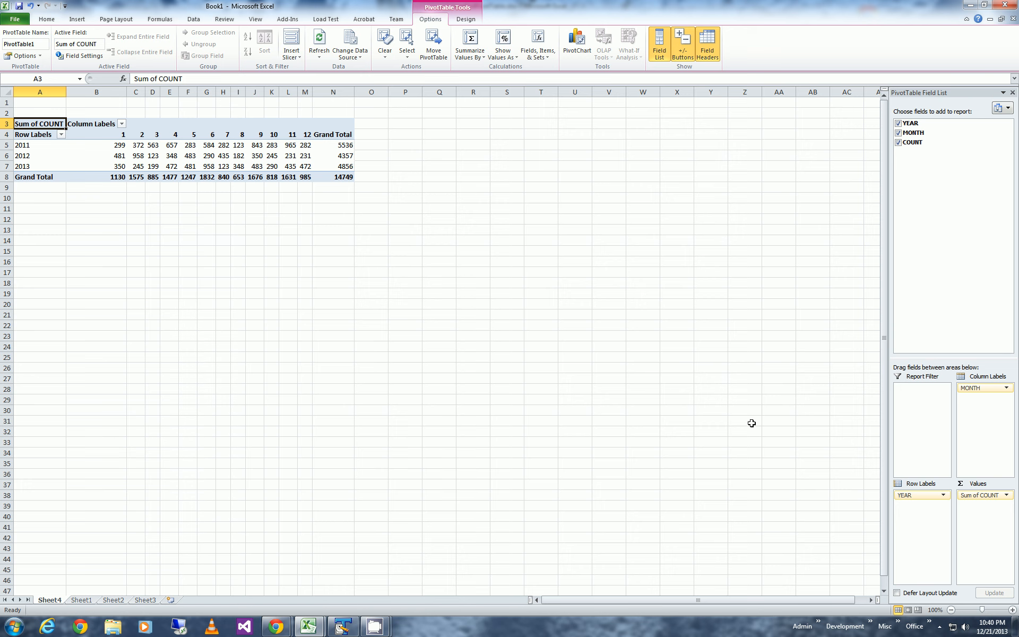
# Review the Count and Average calculations in the COUNT value field settings, and keep Sum as the summary type
pyautogui.click(1007, 495)
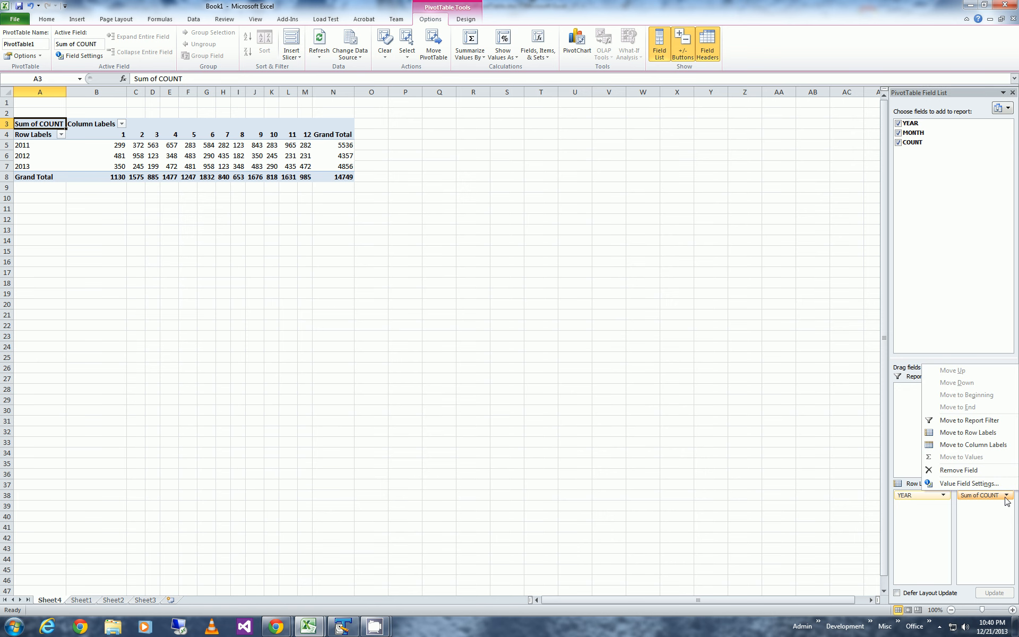
pyautogui.click(1006, 496)
pyautogui.click(1007, 495)
pyautogui.click(969, 483)
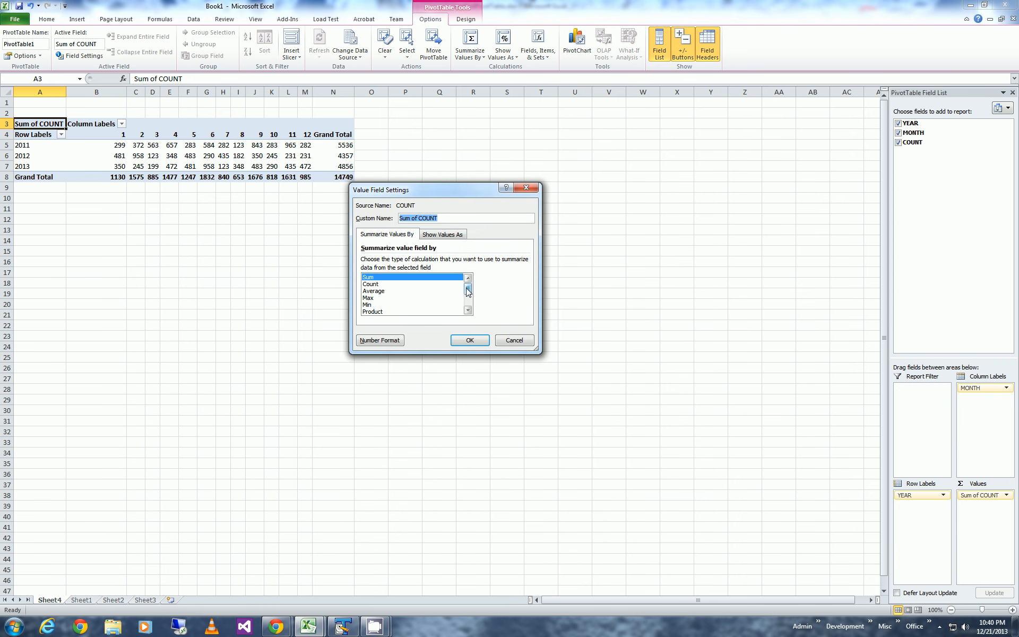
pyautogui.click(378, 285)
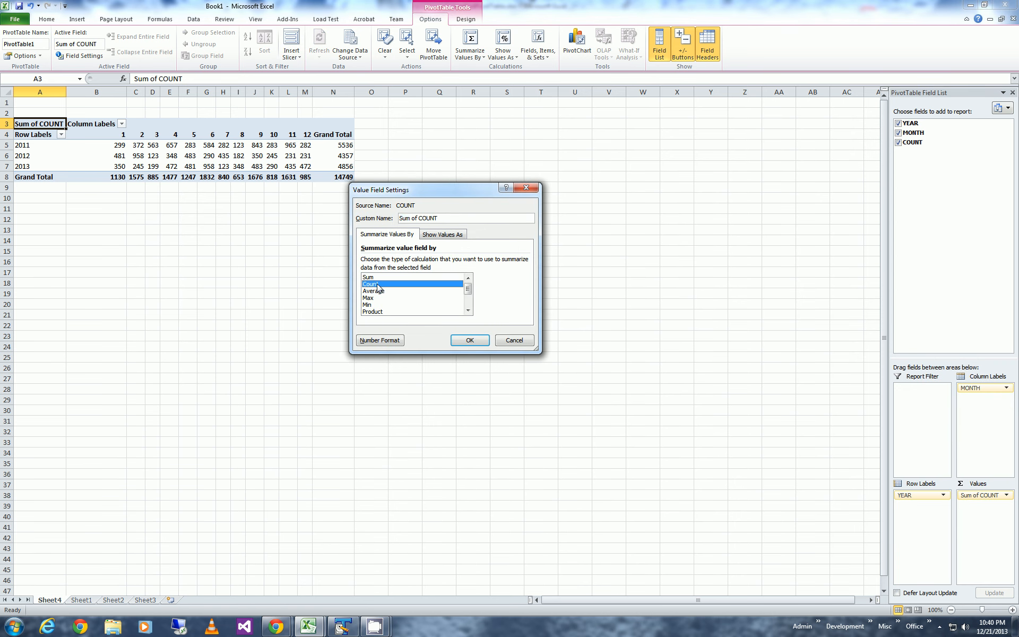
pyautogui.click(378, 291)
pyautogui.click(378, 285)
pyautogui.click(378, 278)
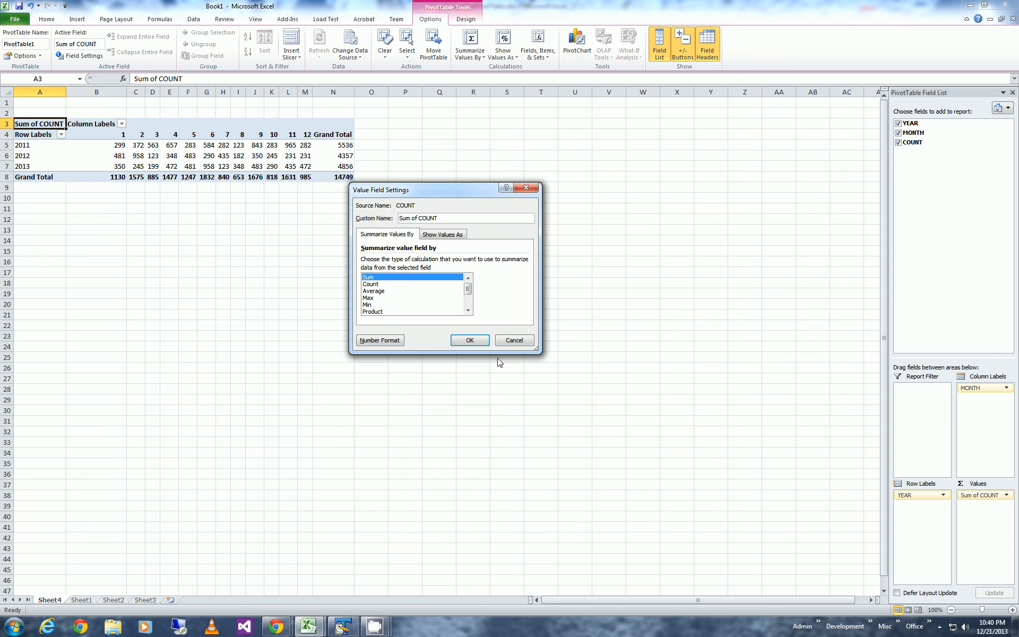
pyautogui.click(471, 342)
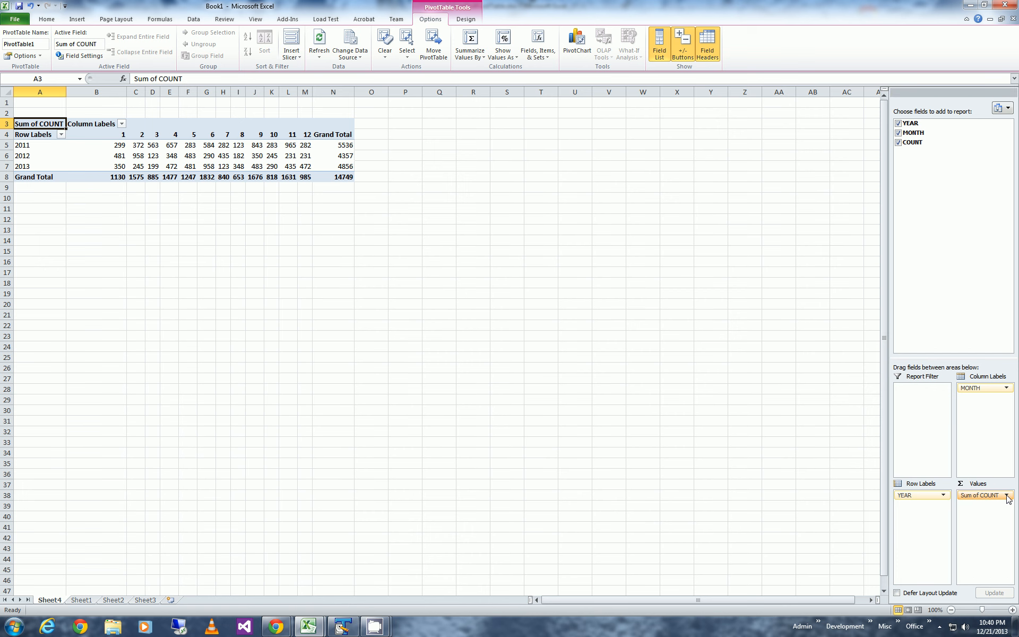
pyautogui.click(1007, 496)
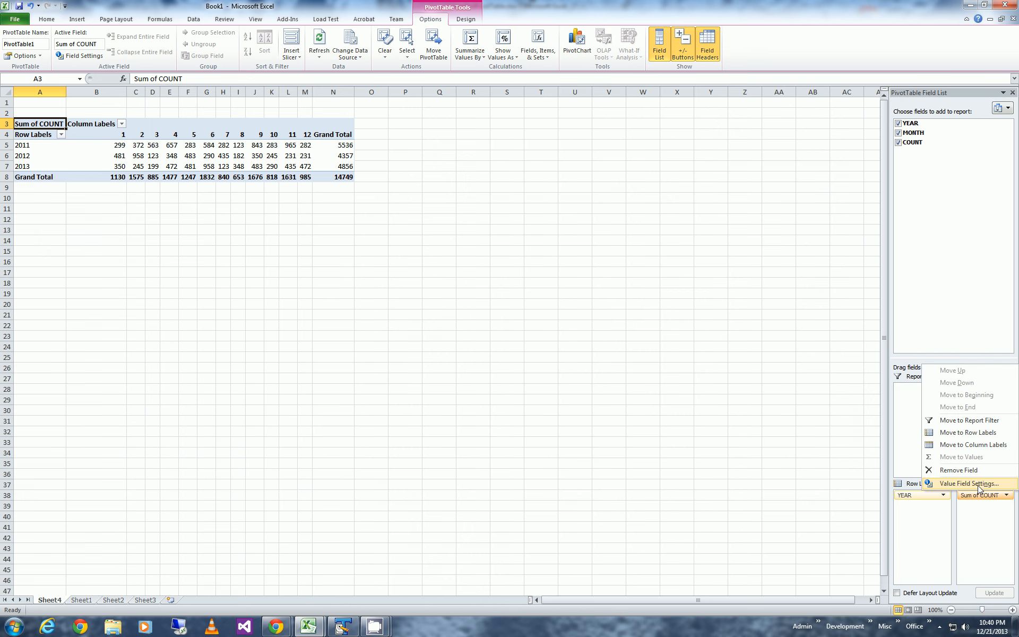
pyautogui.click(980, 536)
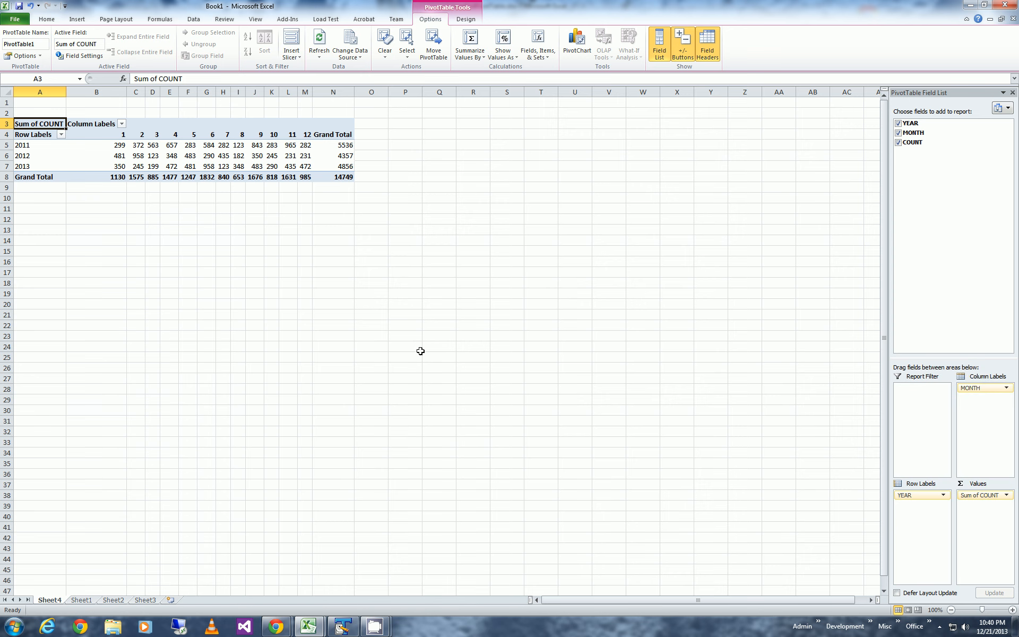
pyautogui.click(348, 296)
pyautogui.click(128, 236)
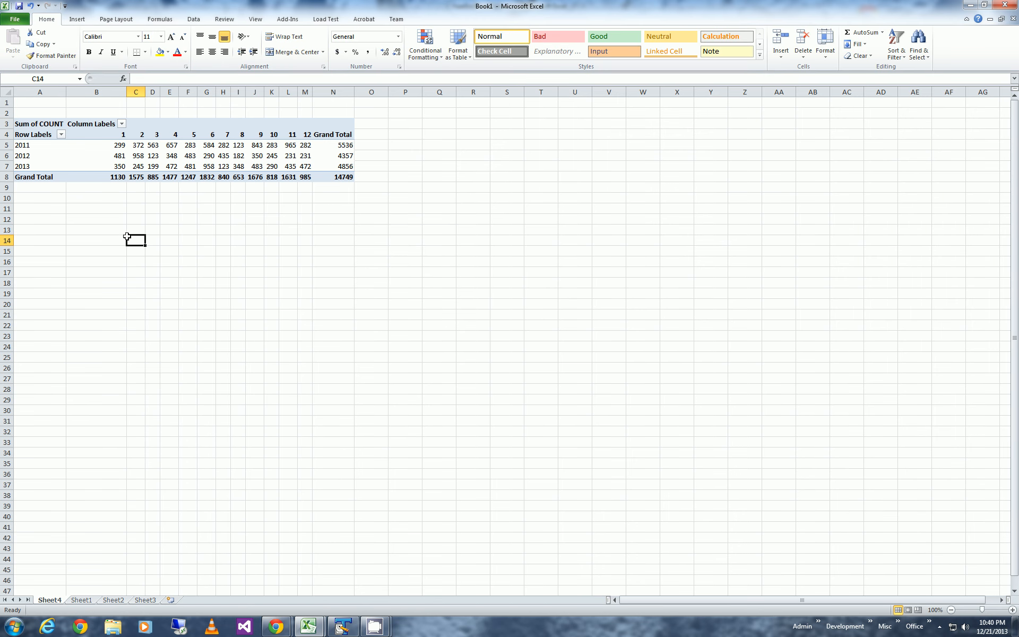
# Insert a 3-D clustered column PivotChart from the pivot table range A4:M8
pyautogui.moveTo(36, 135); pyautogui.dragTo(307, 178)
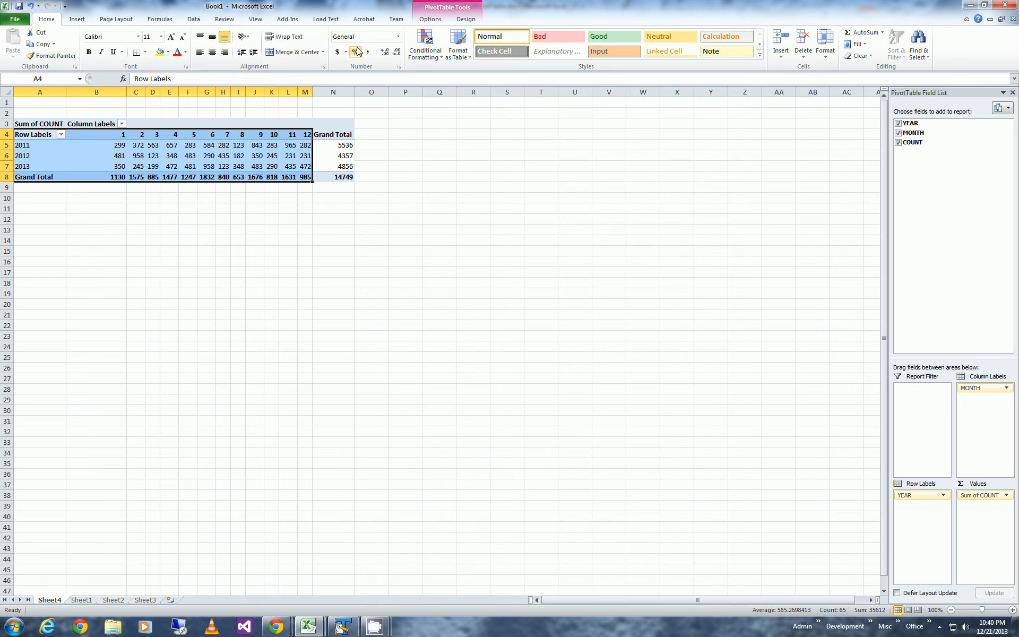
pyautogui.click(75, 21)
pyautogui.click(200, 53)
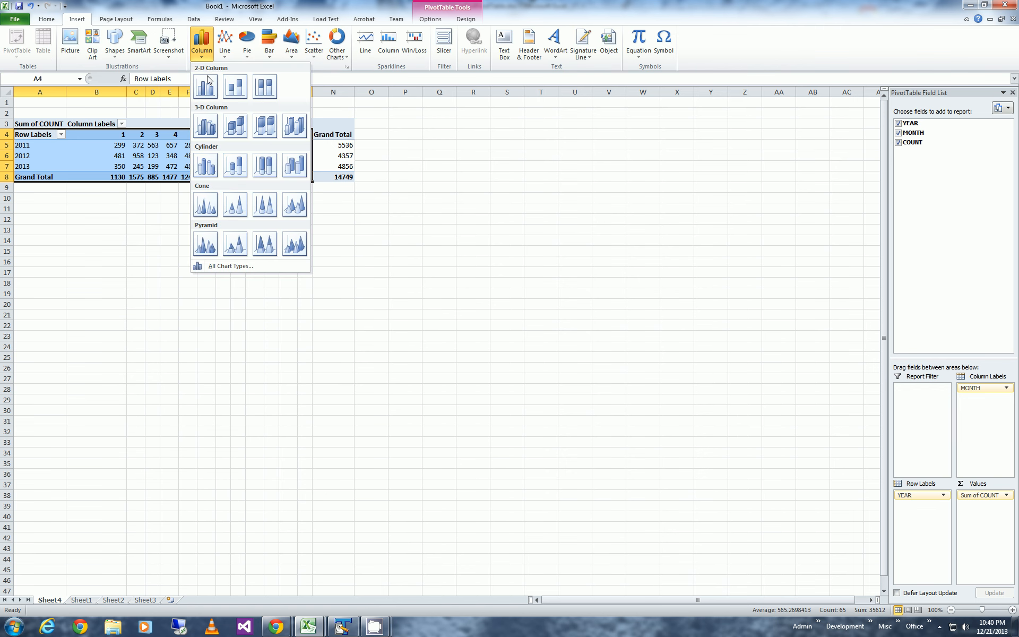
pyautogui.click(206, 127)
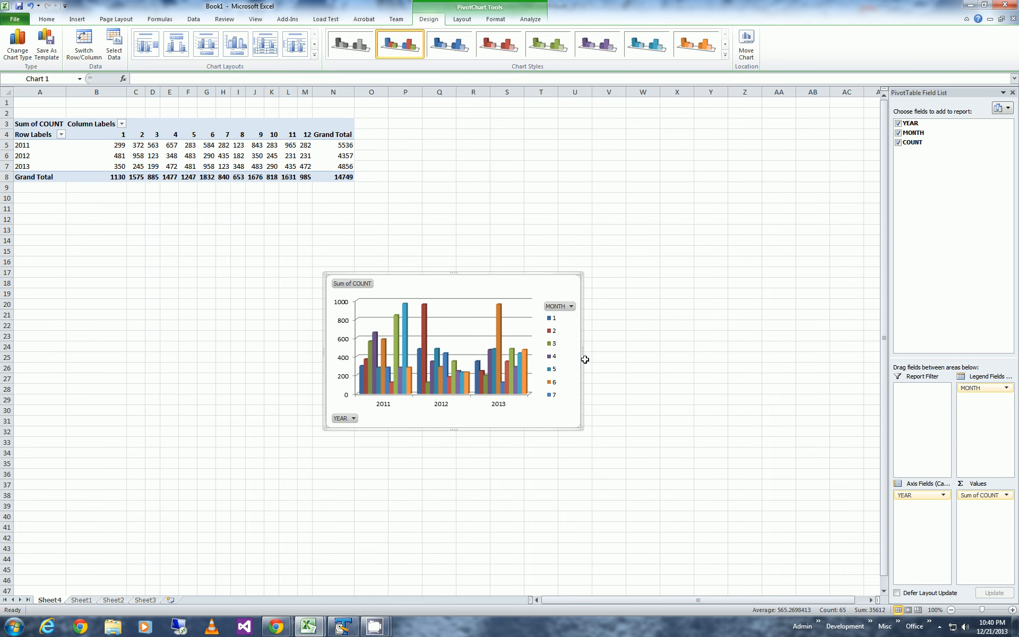
# Position the column chart directly beneath the pivot table and widen it to span about columns A to X
pyautogui.moveTo(585, 353); pyautogui.dragTo(336, 284)
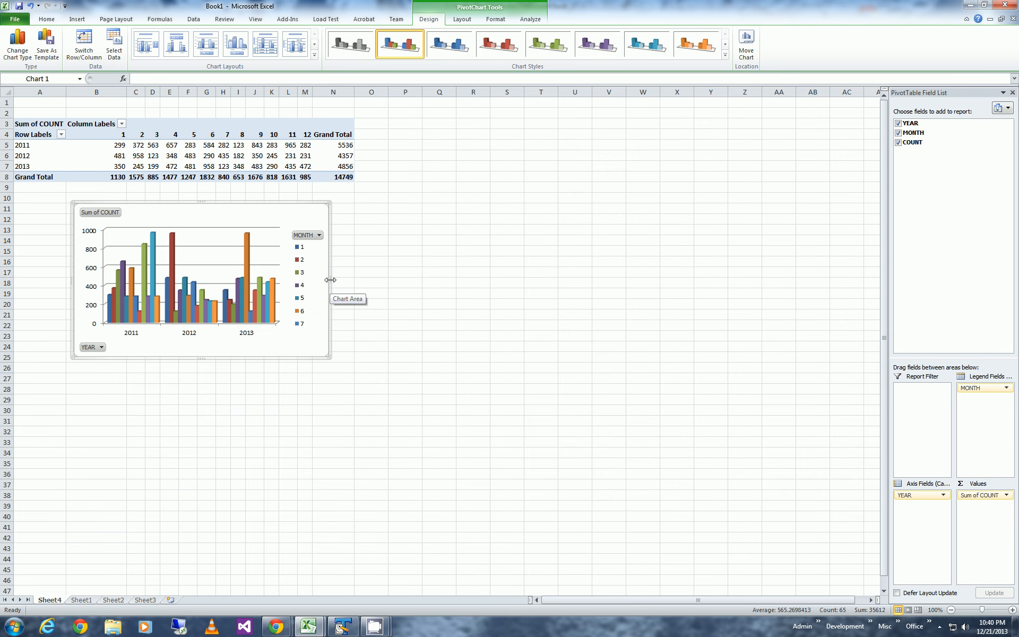
pyautogui.moveTo(330, 280); pyautogui.dragTo(738, 282)
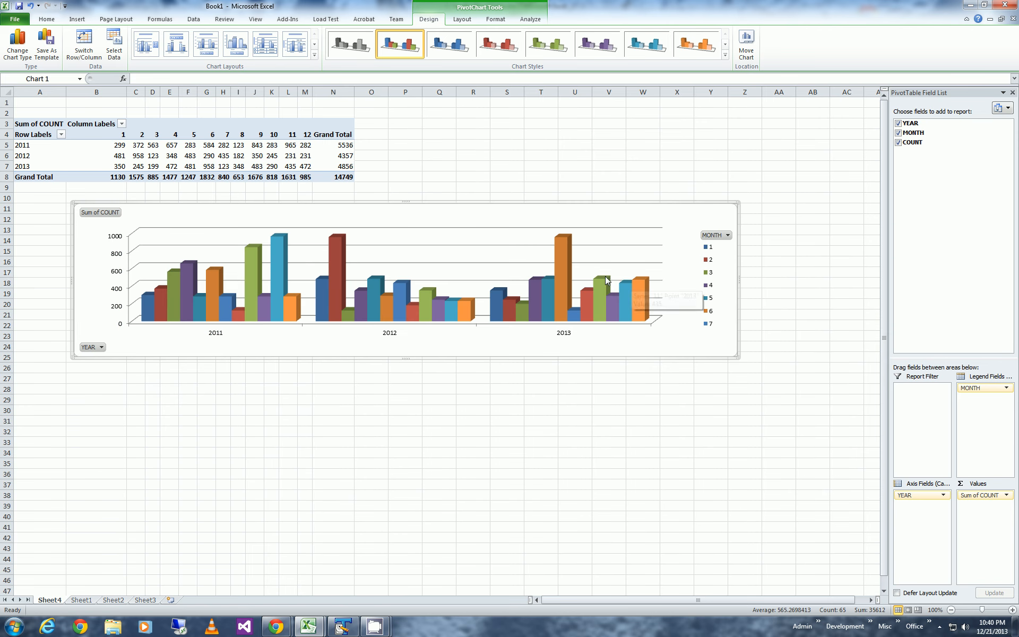
pyautogui.moveTo(490, 204); pyautogui.dragTo(453, 211)
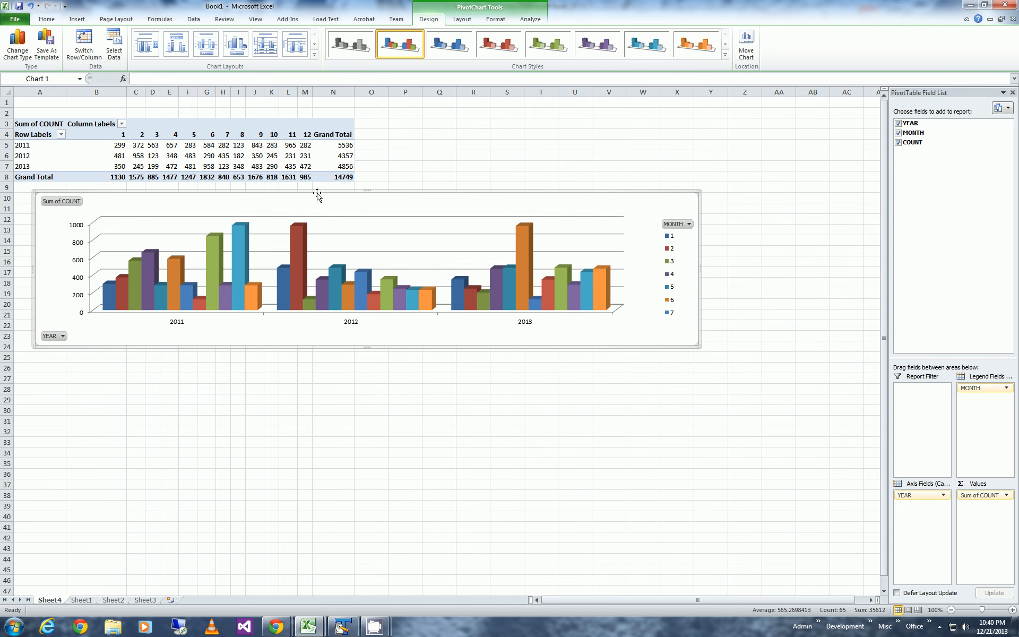
pyautogui.moveTo(318, 195); pyautogui.dragTo(300, 192)
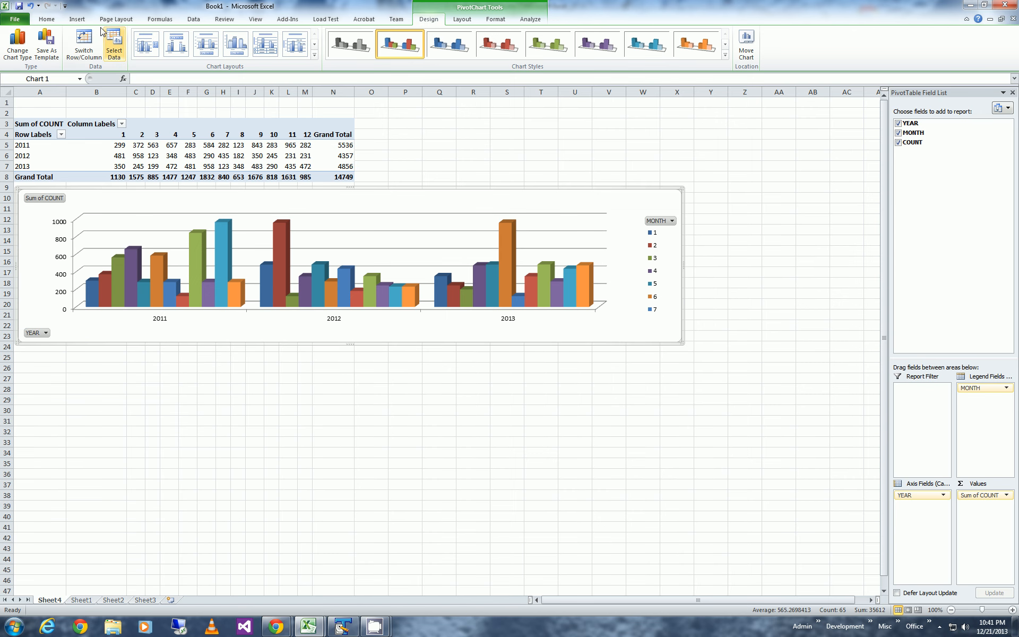
# Insert a basic 2-D line PivotChart from the pivot table range A4:M8
pyautogui.click(97, 154)
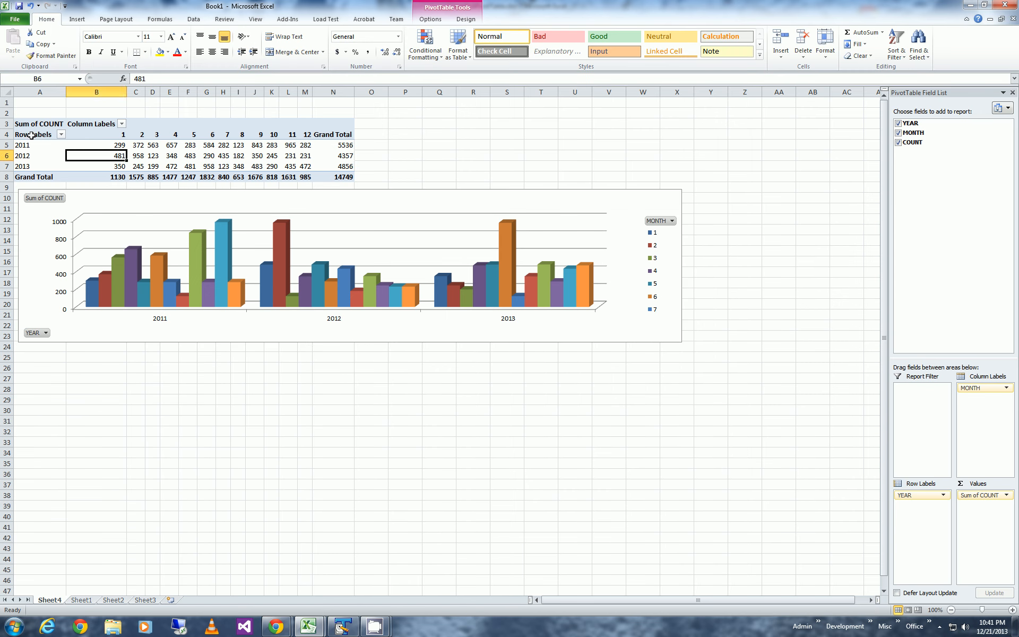
pyautogui.moveTo(32, 135); pyautogui.dragTo(308, 175)
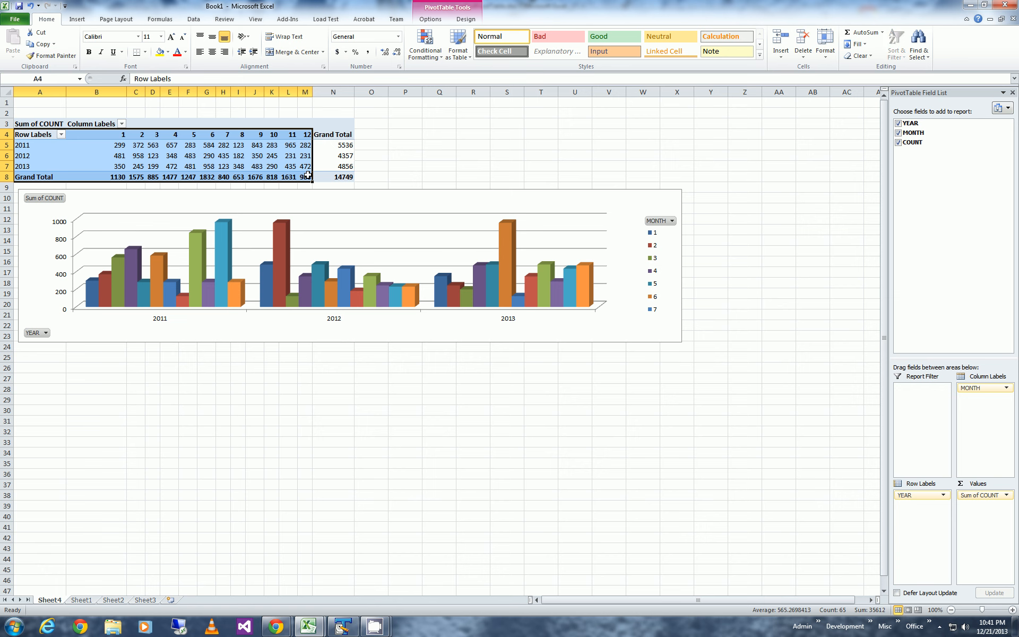
pyautogui.click(77, 20)
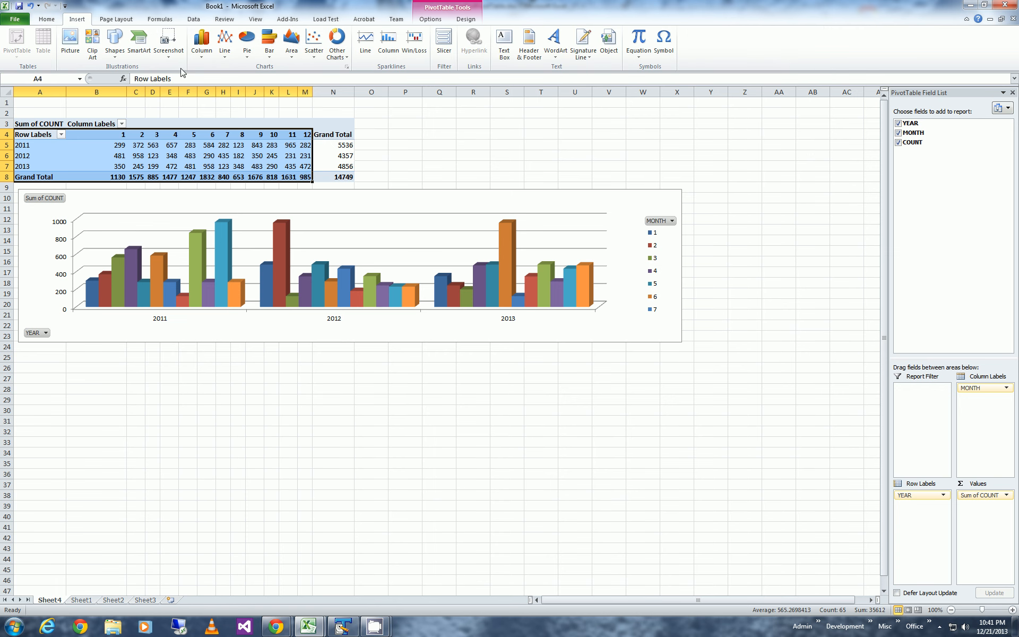
pyautogui.click(223, 57)
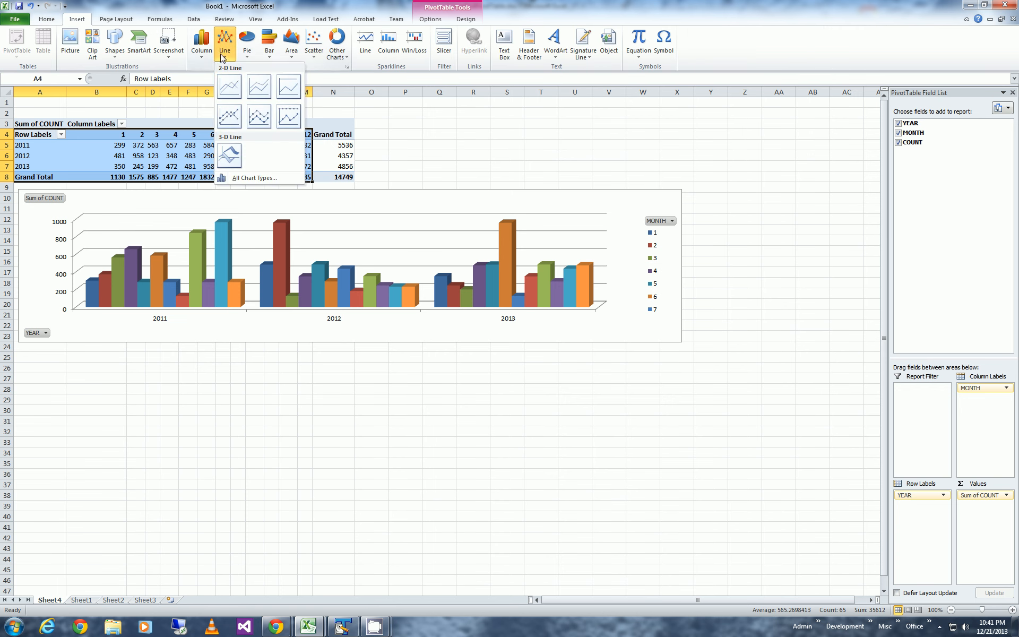
pyautogui.click(231, 90)
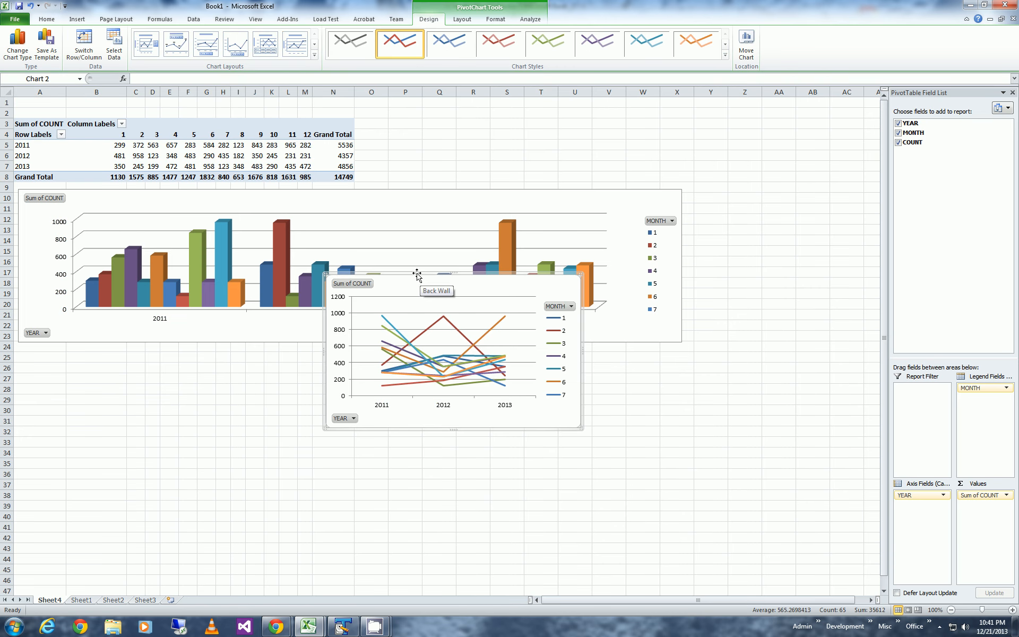
# Place the line chart below the column chart, matching its width and making it tall enough to reach about row 45
pyautogui.moveTo(417, 275); pyautogui.dragTo(166, 349)
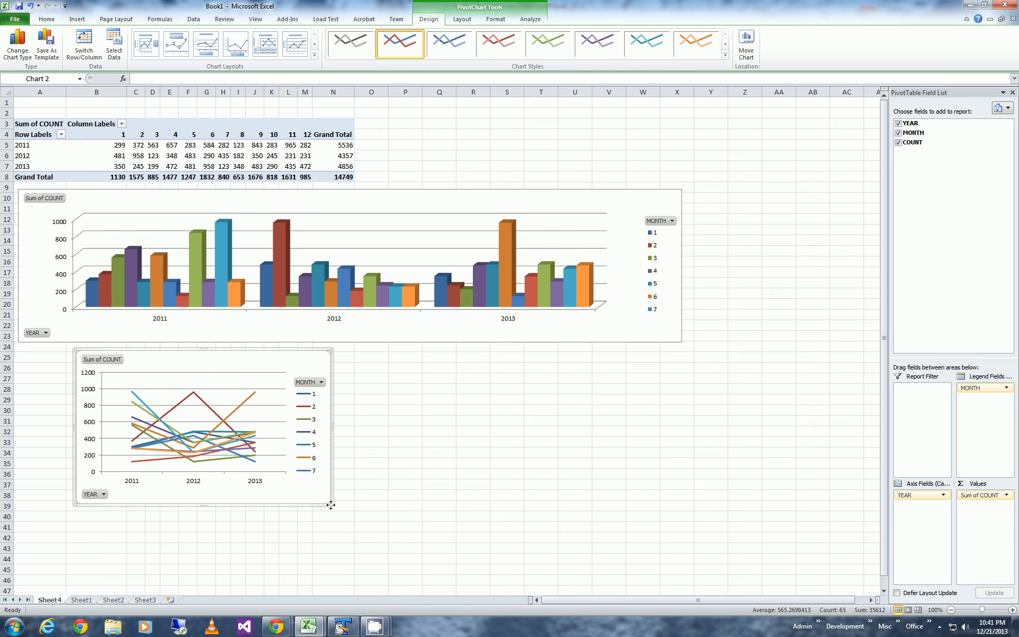
pyautogui.moveTo(331, 508); pyautogui.dragTo(318, 489)
pyautogui.moveTo(319, 503); pyautogui.dragTo(323, 507)
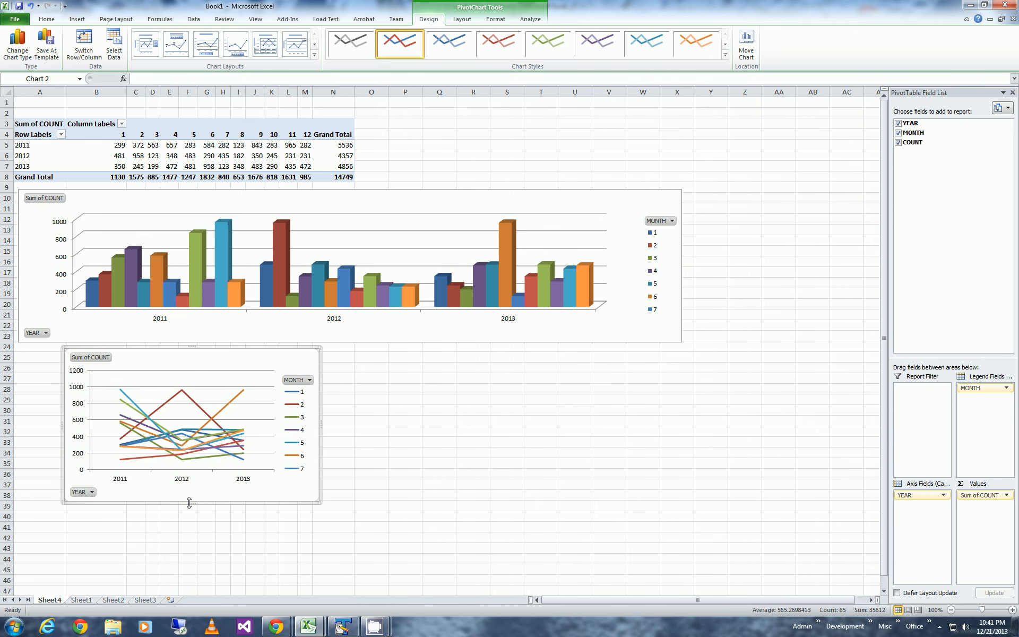
pyautogui.moveTo(190, 502); pyautogui.dragTo(200, 574)
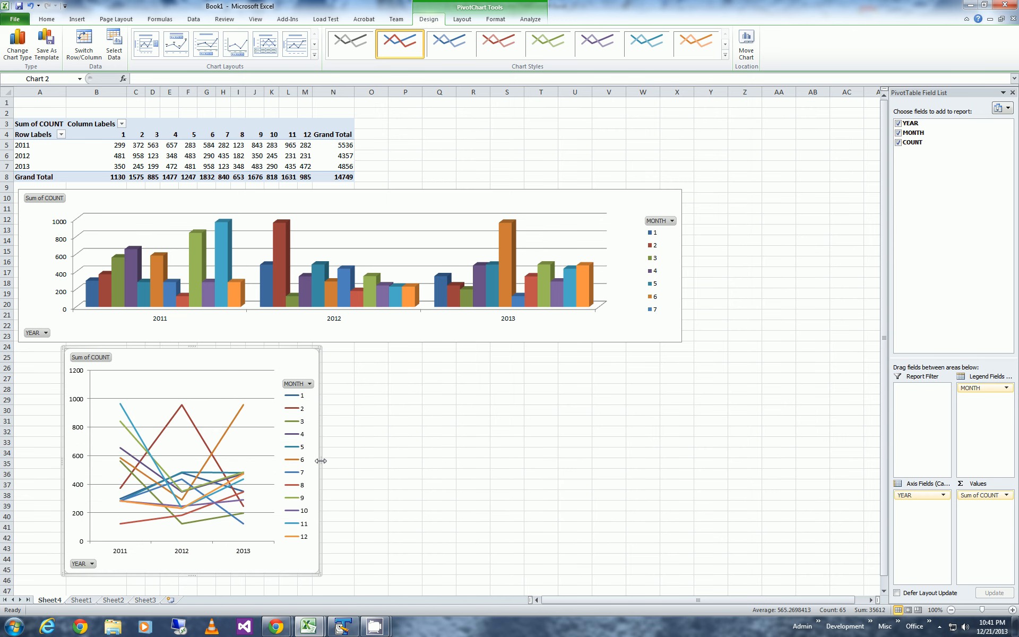
pyautogui.moveTo(321, 461); pyautogui.dragTo(685, 448)
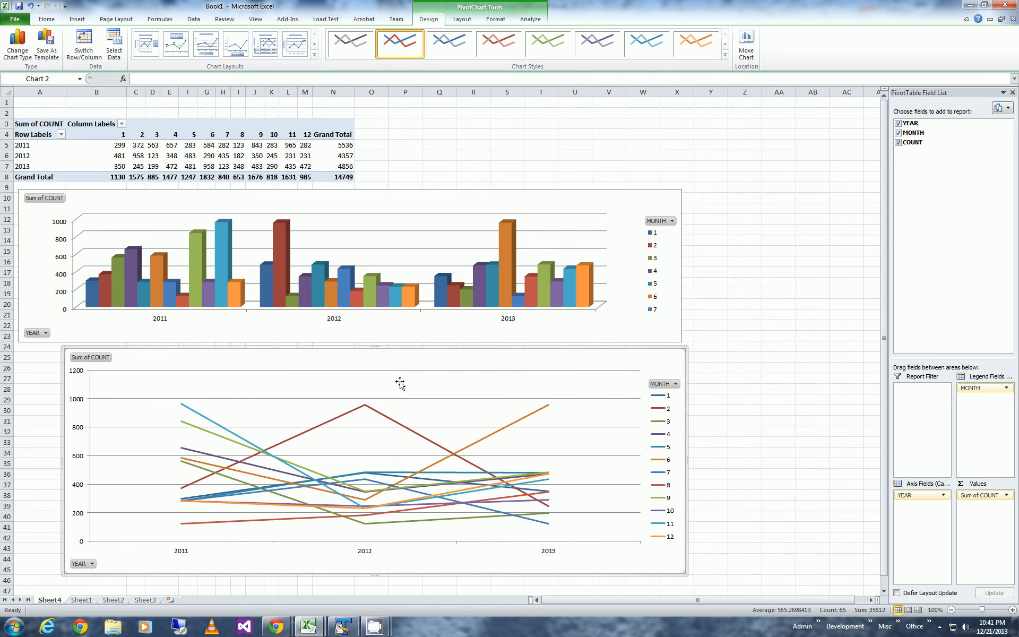
pyautogui.moveTo(382, 346); pyautogui.dragTo(335, 349)
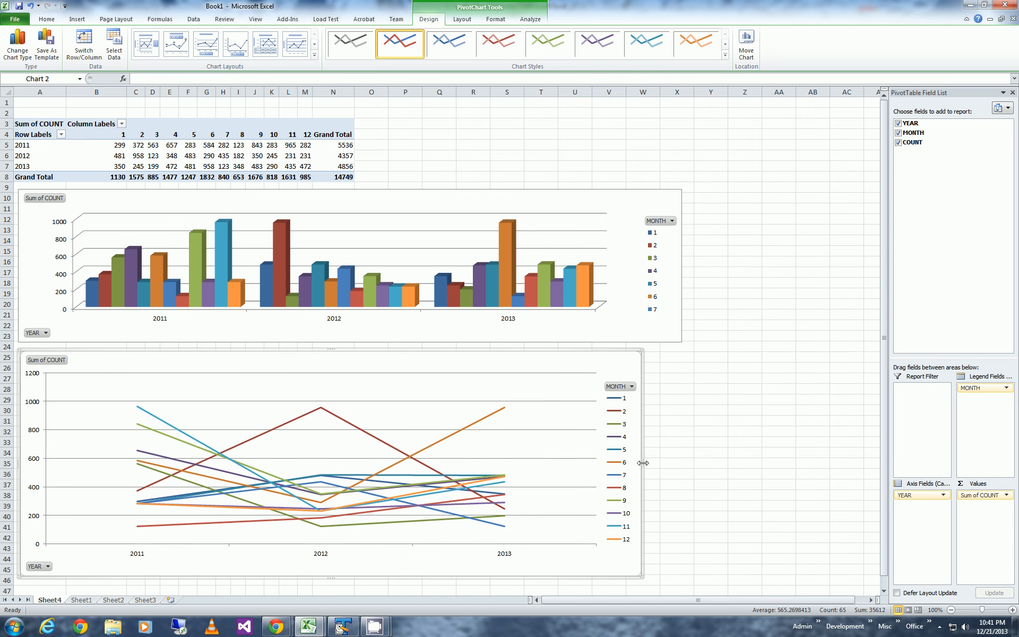
pyautogui.moveTo(643, 463); pyautogui.dragTo(681, 461)
pyautogui.click(743, 442)
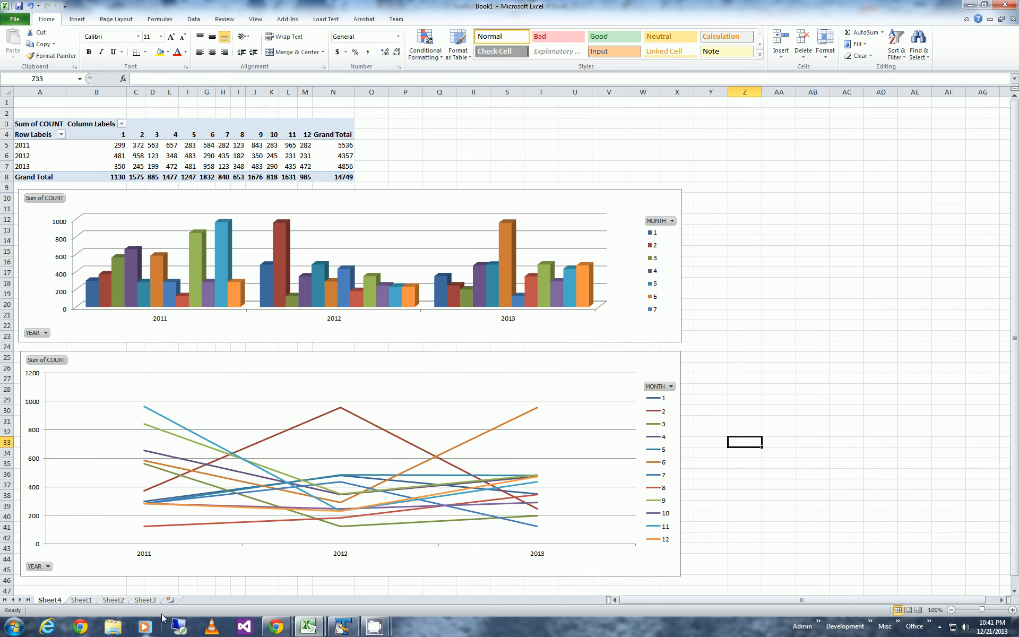
# Rename the Sheet1 source data worksheet as DataMonthly
pyautogui.click(81, 600)
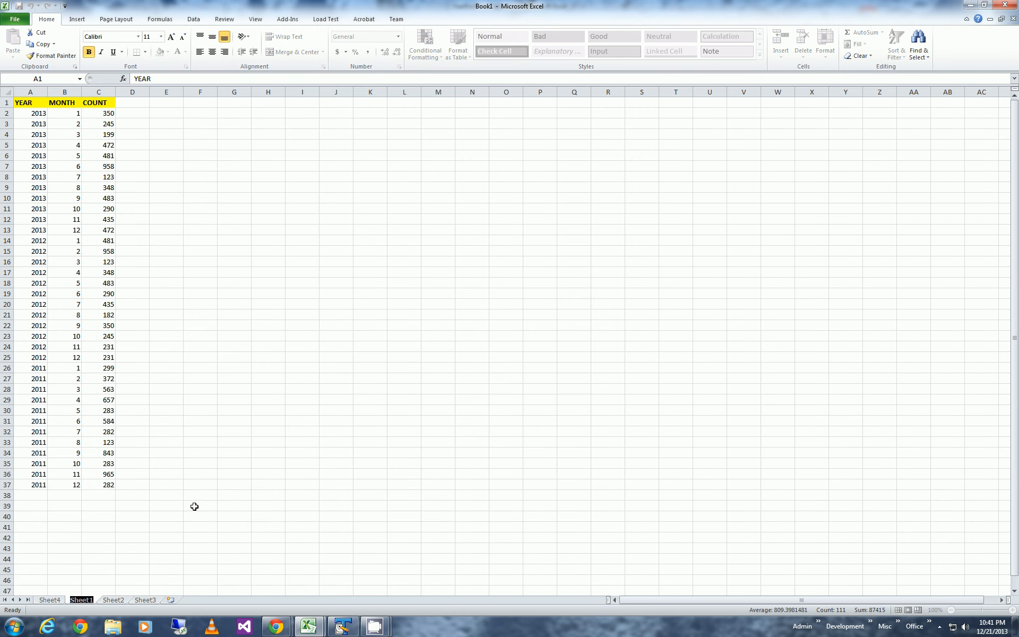
pyautogui.write('DataMonthly')
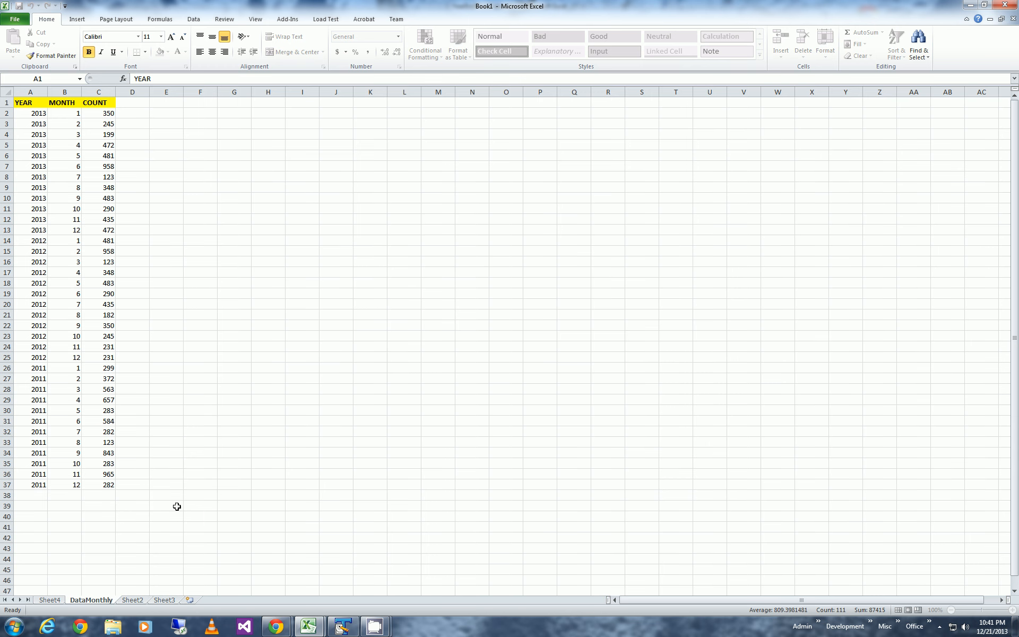
pyautogui.click(117, 537)
# Rename the Sheet4 pivot worksheet as PivotByMonth
pyautogui.doubleClick(50, 600)
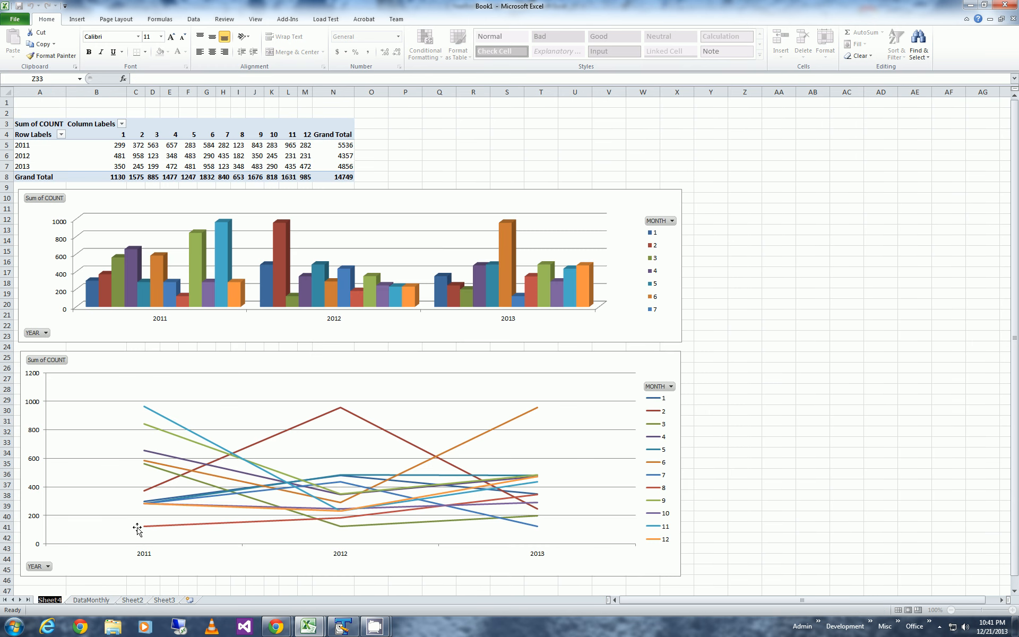
pyautogui.write('P')
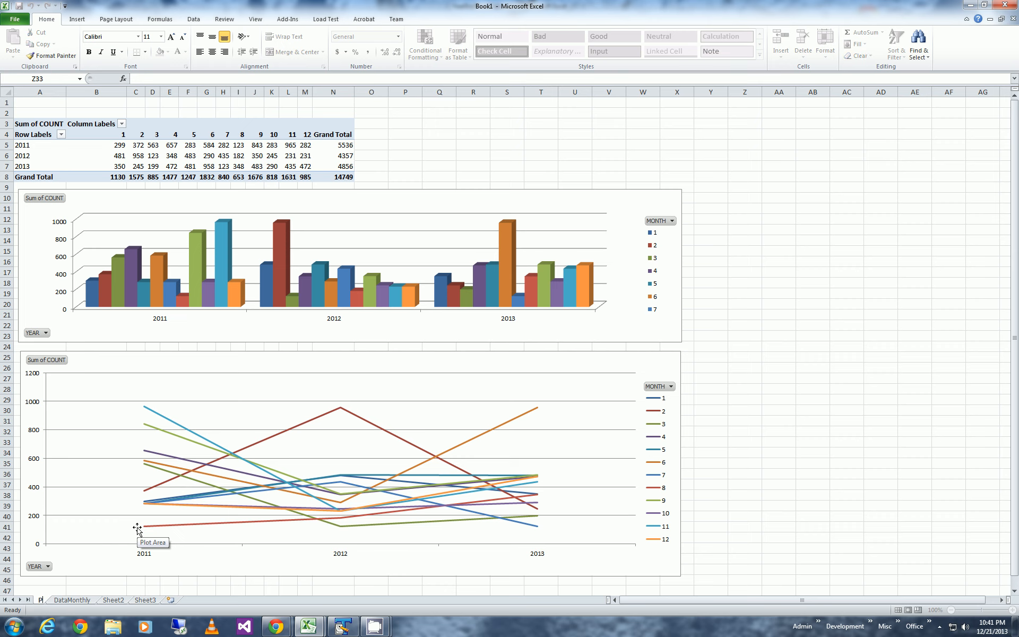
pyautogui.write('ivot')
pyautogui.press('Return')
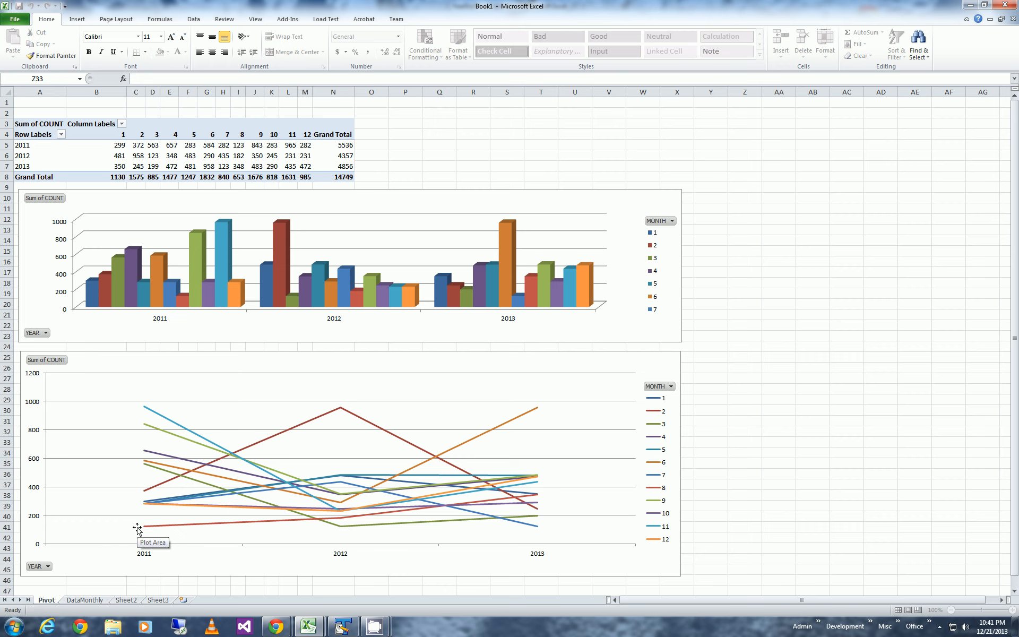
pyautogui.write('By')
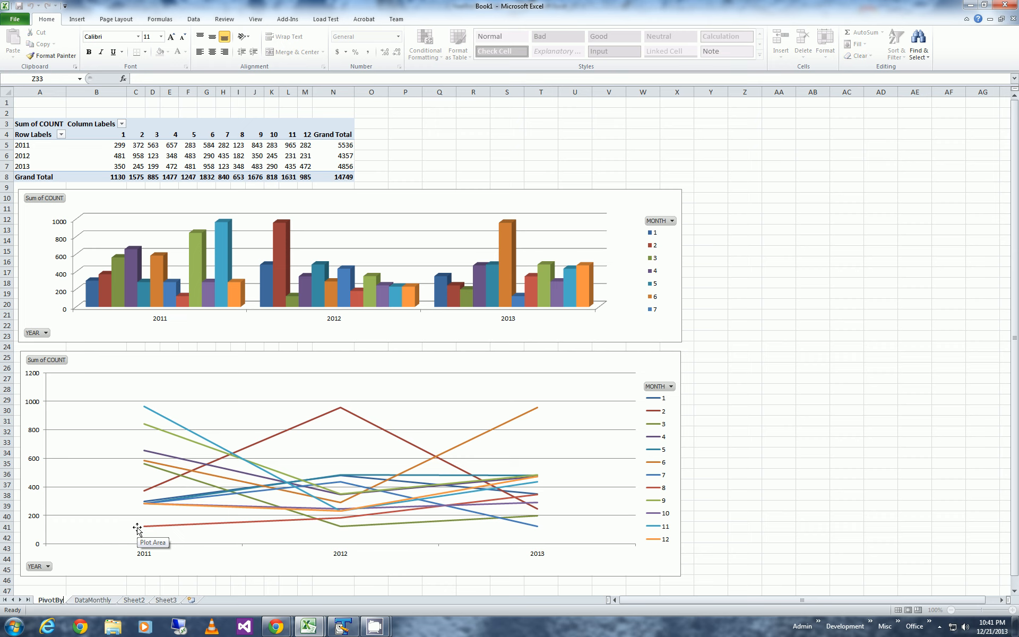
pyautogui.write('Month')
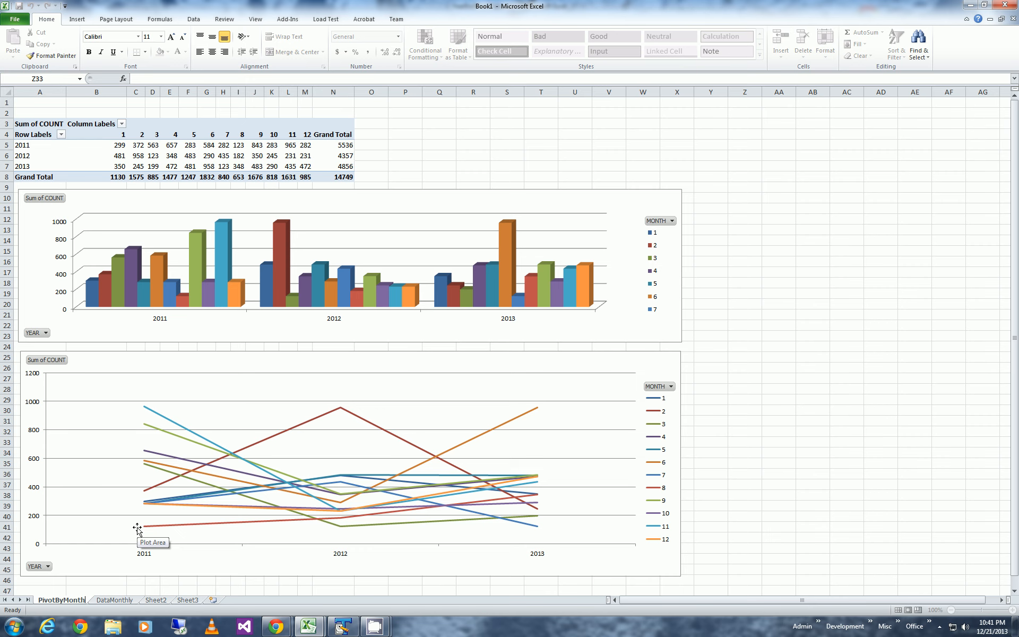
pyautogui.click(743, 449)
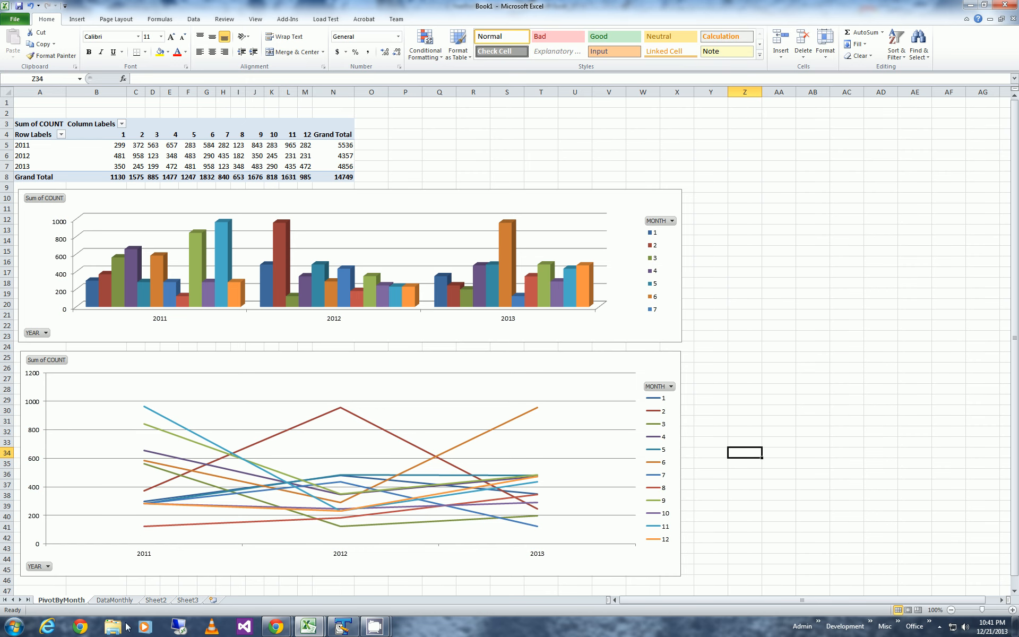
# Create a second PivotTable from DataMonthly range A1:C37 on a new worksheet
pyautogui.click(115, 599)
pyautogui.click(165, 333)
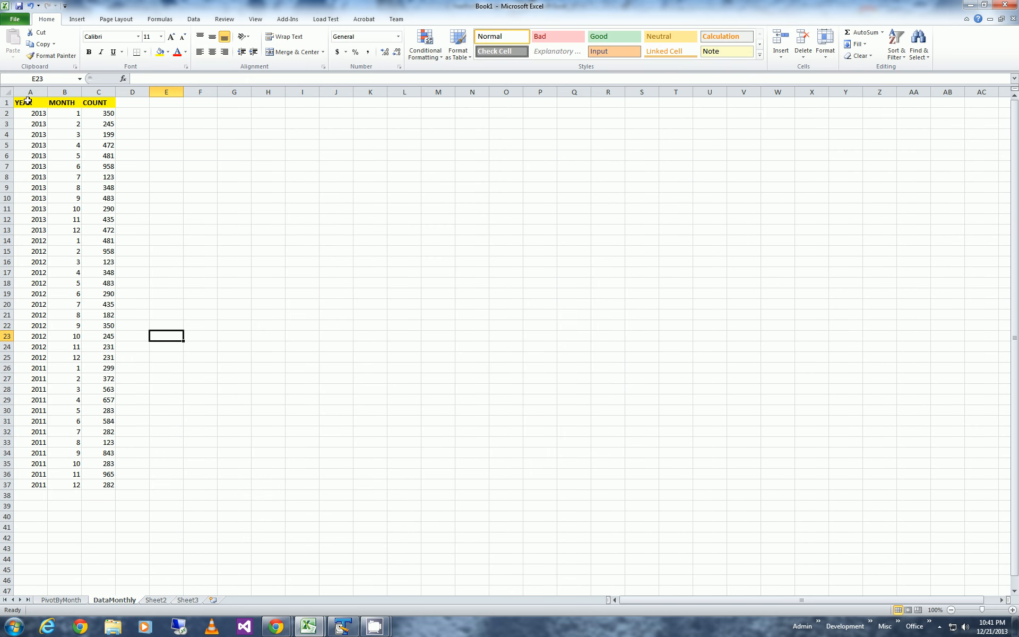
pyautogui.moveTo(29, 103); pyautogui.dragTo(107, 485)
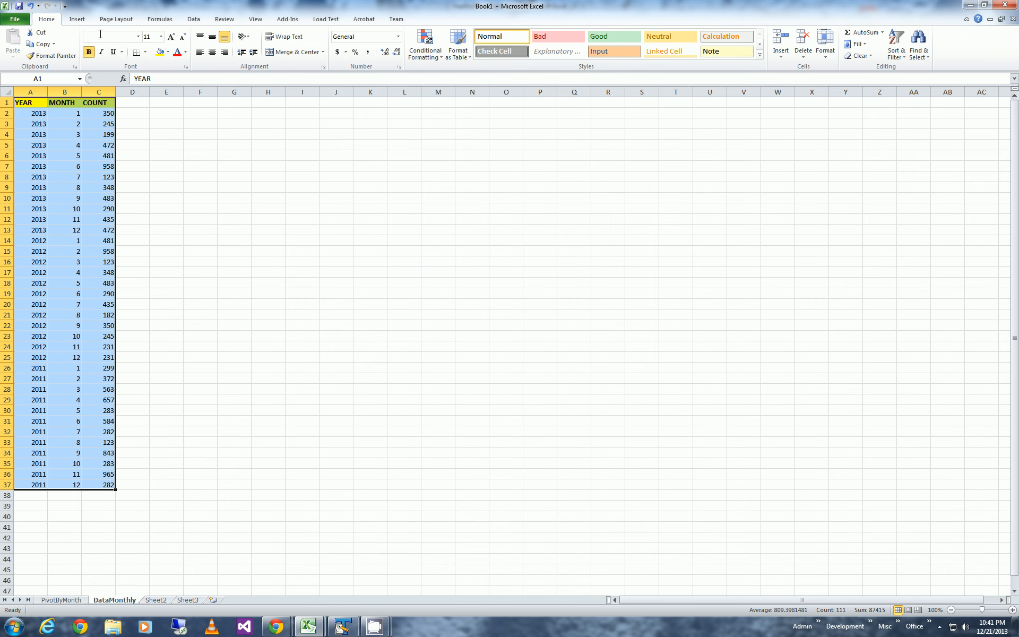
pyautogui.click(77, 19)
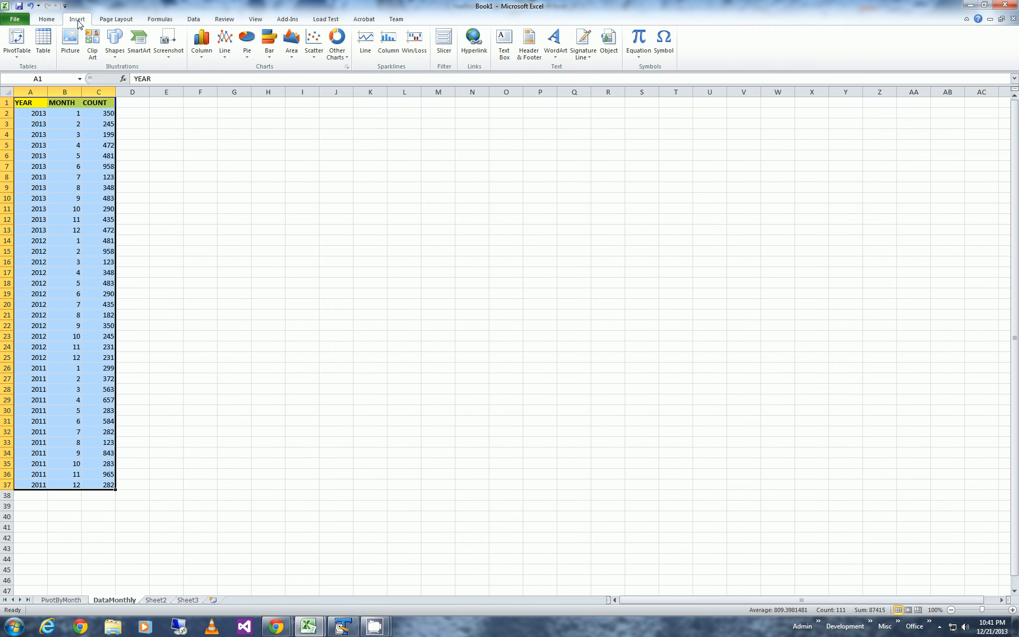
pyautogui.click(17, 56)
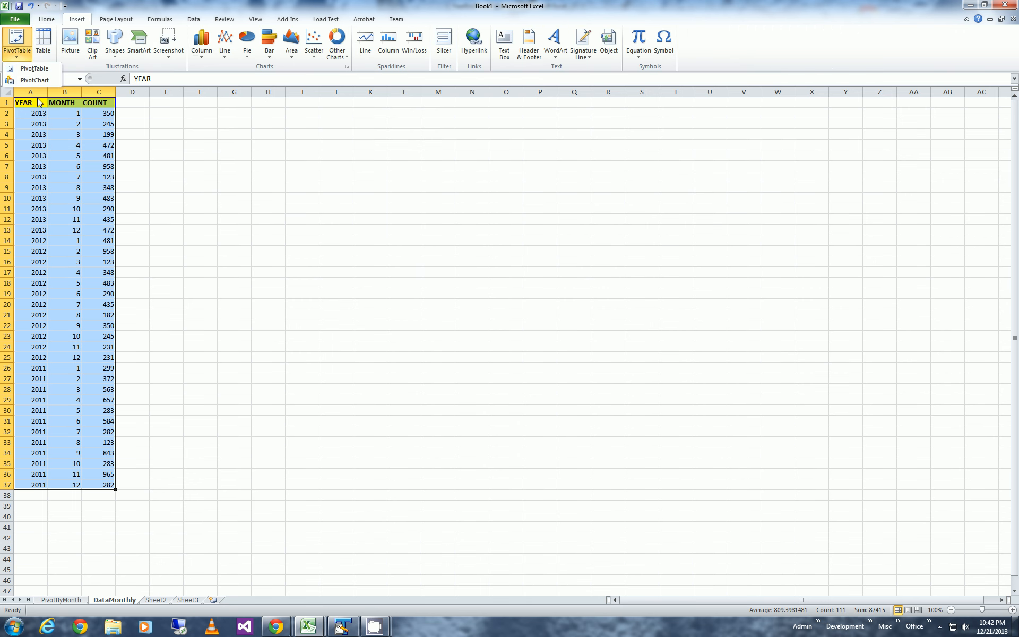
pyautogui.click(28, 71)
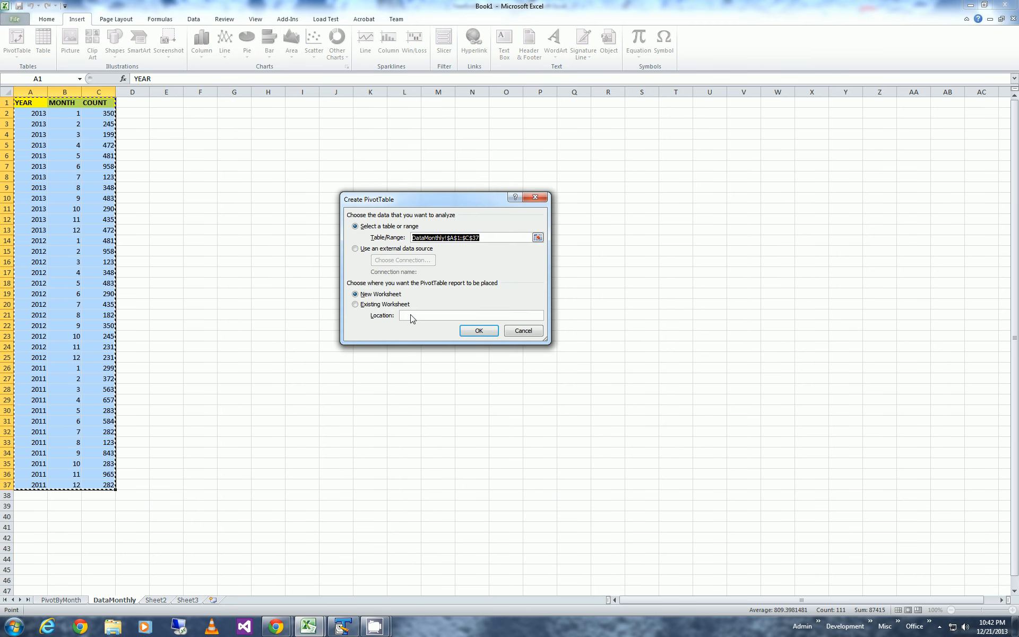
pyautogui.click(479, 331)
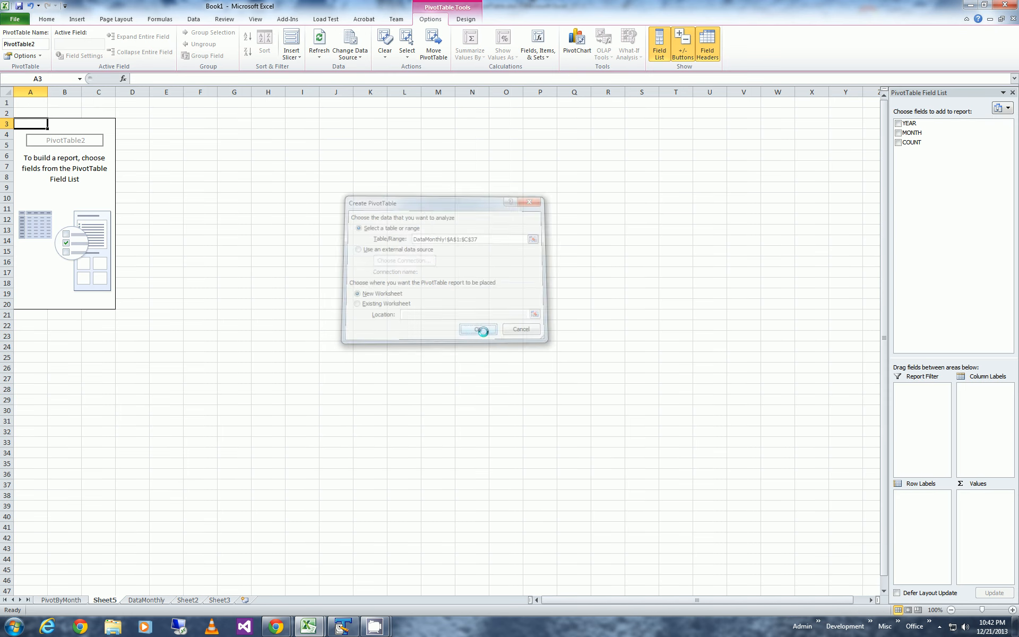
# Rename the new Sheet5 pivot worksheet as PivotByYear
pyautogui.doubleClick(110, 601)
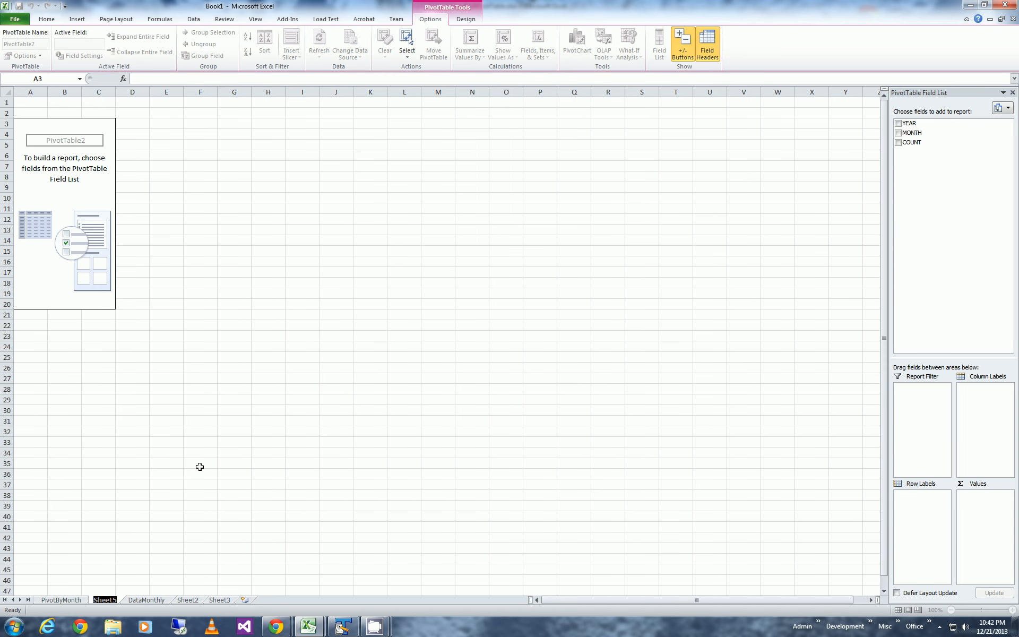
pyautogui.write('Pivot')
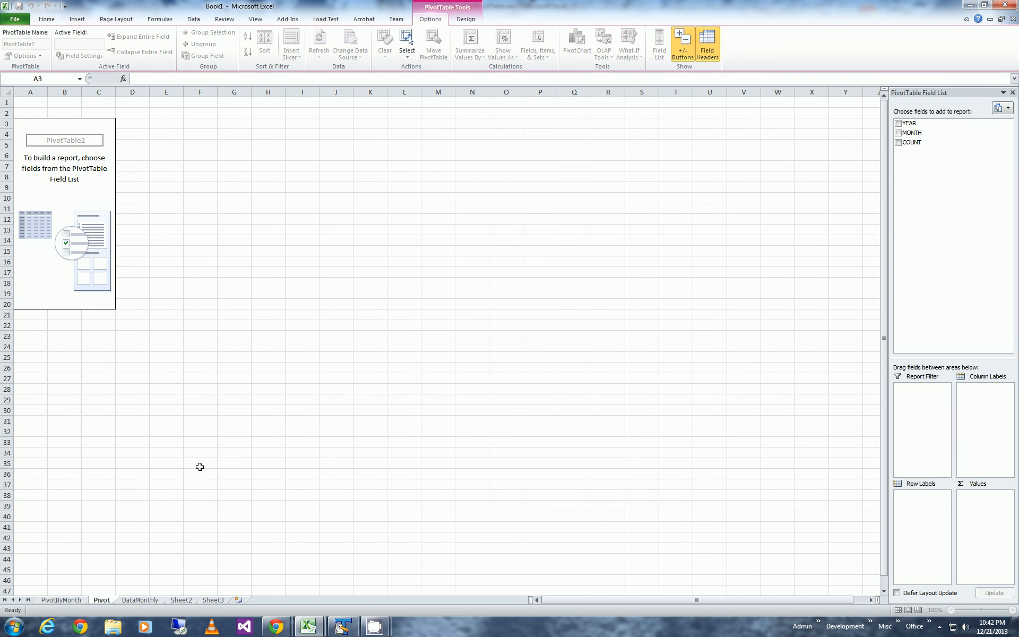
pyautogui.write('ByYear')
pyautogui.click(238, 436)
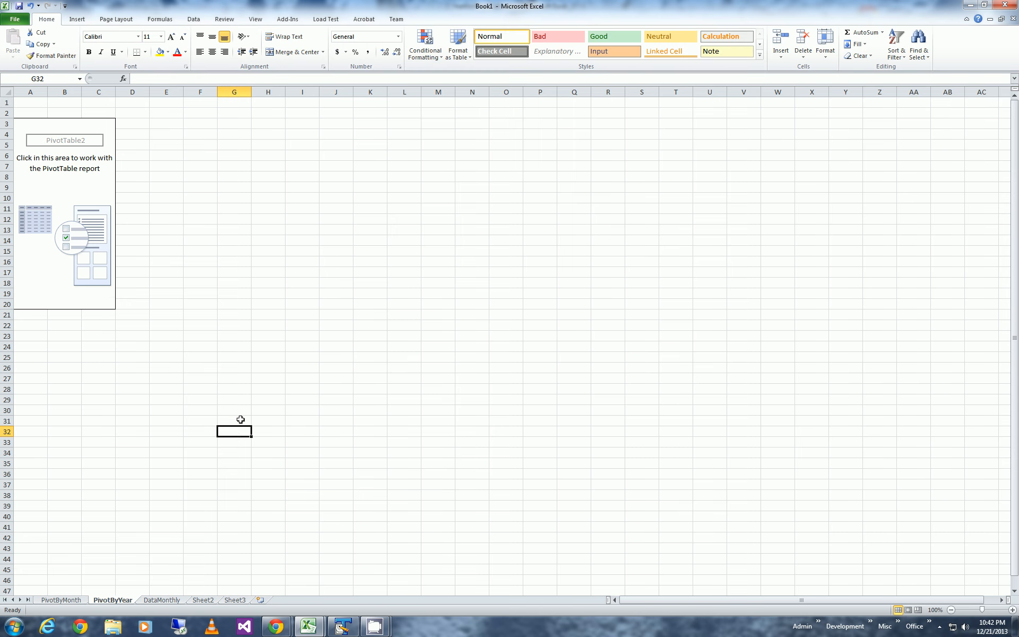
pyautogui.click(99, 484)
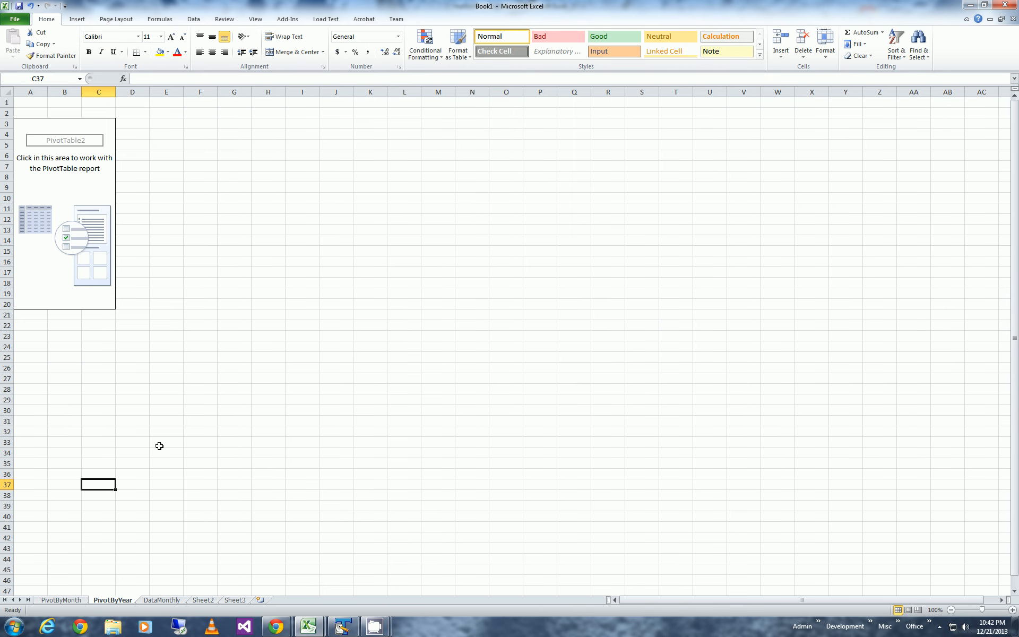
pyautogui.click(63, 181)
pyautogui.click(78, 126)
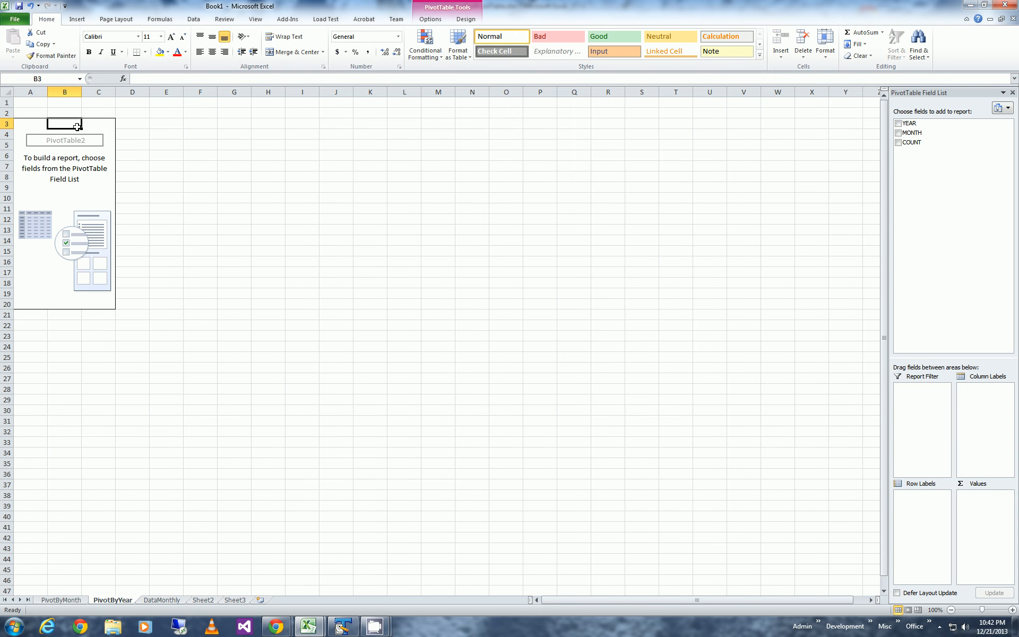
pyautogui.click(19, 121)
pyautogui.click(411, 203)
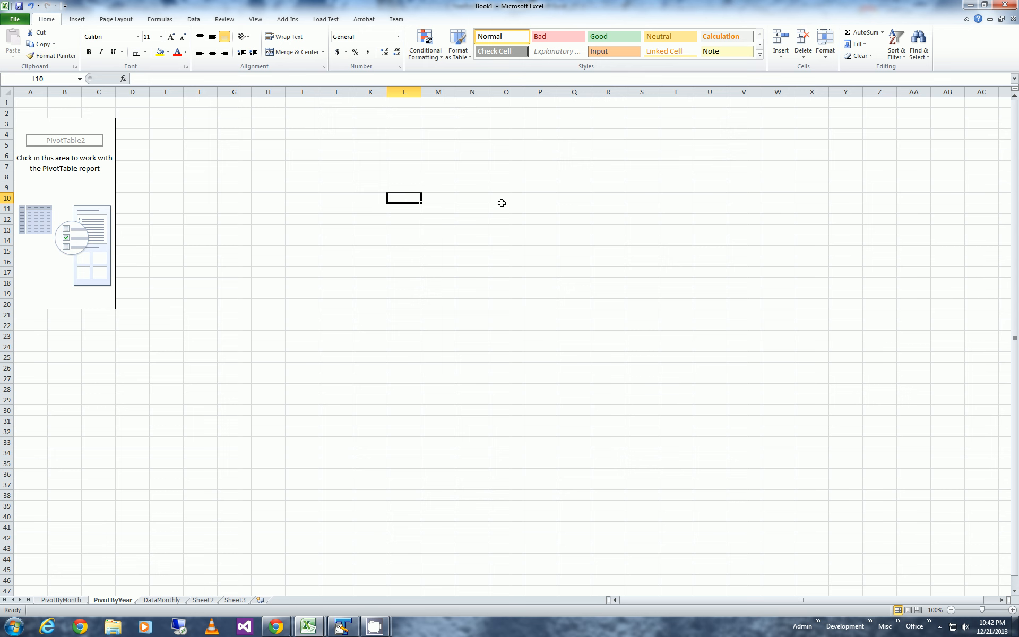
# Lay out the empty PivotTable with YEAR as column labels, MONTH as row labels and COUNT as summed values
pyautogui.click(74, 126)
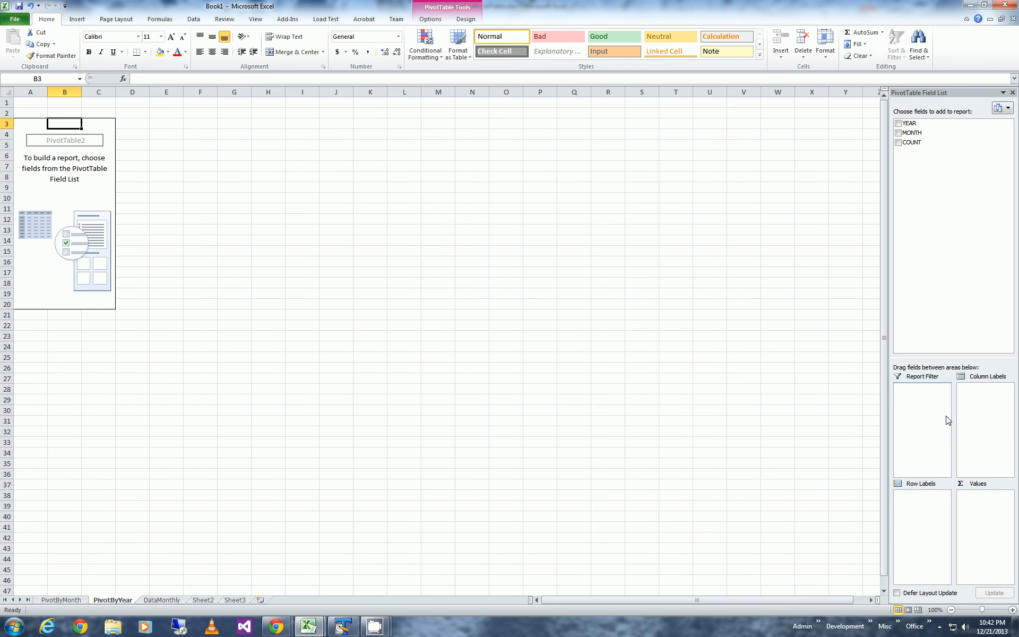
pyautogui.moveTo(948, 421); pyautogui.dragTo(972, 427)
pyautogui.moveTo(915, 135); pyautogui.dragTo(919, 538)
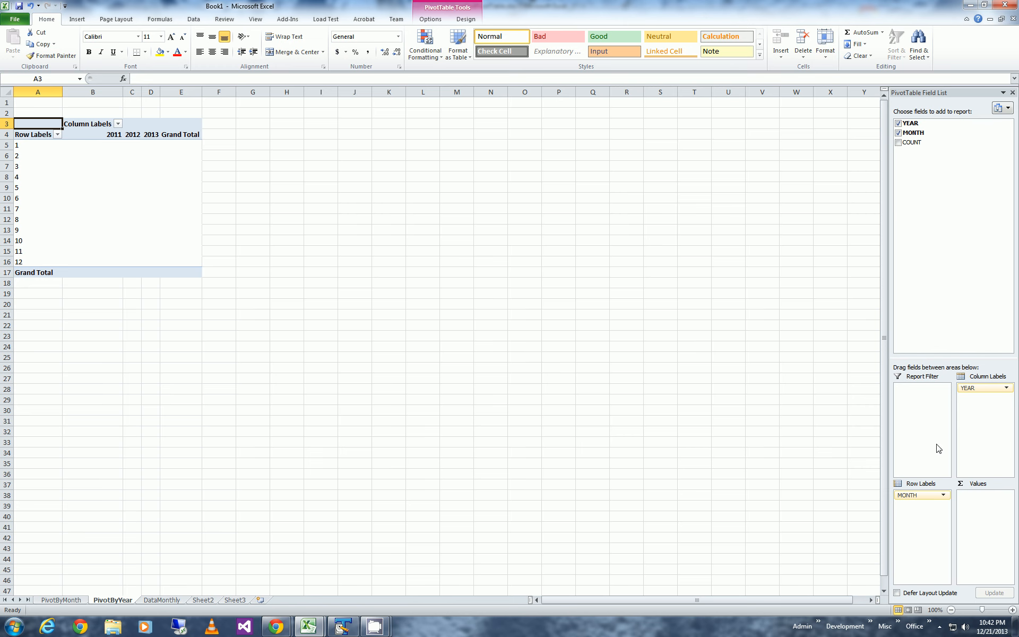
pyautogui.moveTo(912, 142); pyautogui.dragTo(976, 528)
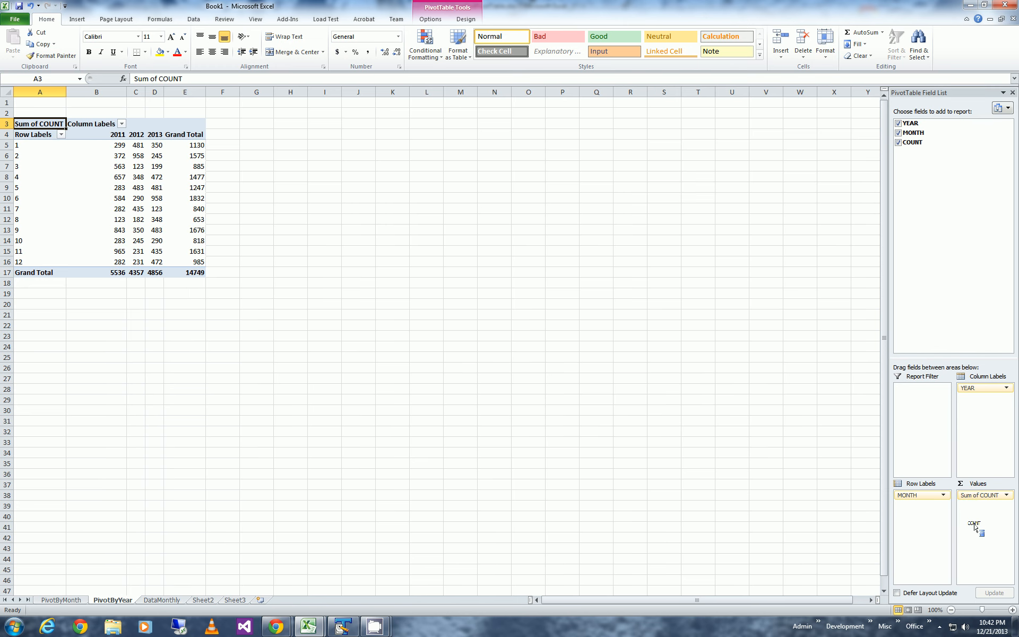
# Examine the summary functions available in the value field settings for Sum of COUNT, leaving the settings unchanged
pyautogui.click(1006, 495)
pyautogui.click(982, 483)
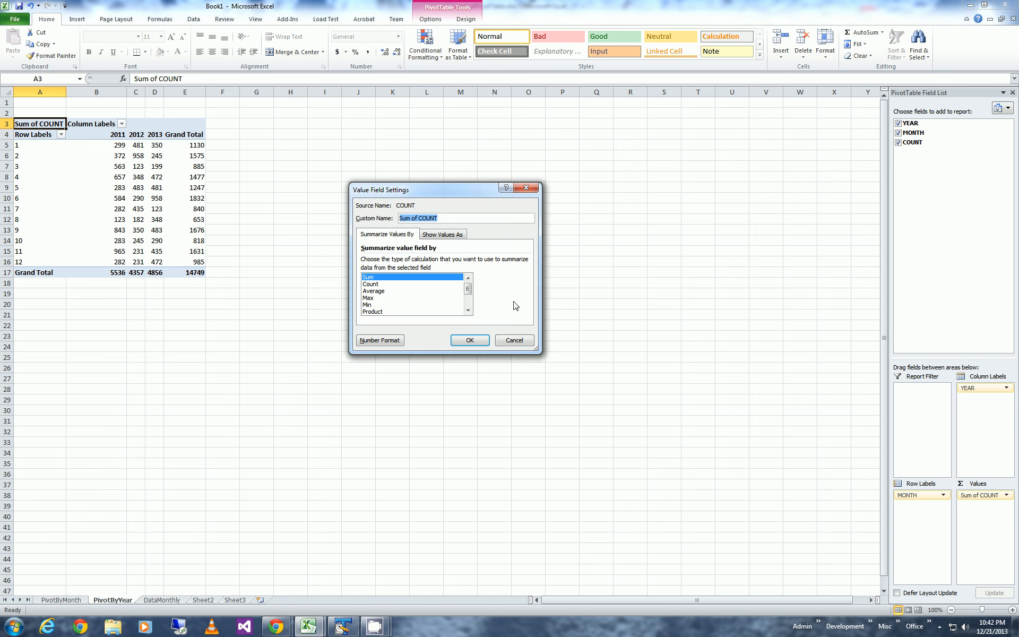
pyautogui.click(468, 311)
pyautogui.click(468, 311)
pyautogui.click(468, 311)
pyautogui.click(468, 311)
pyautogui.click(469, 310)
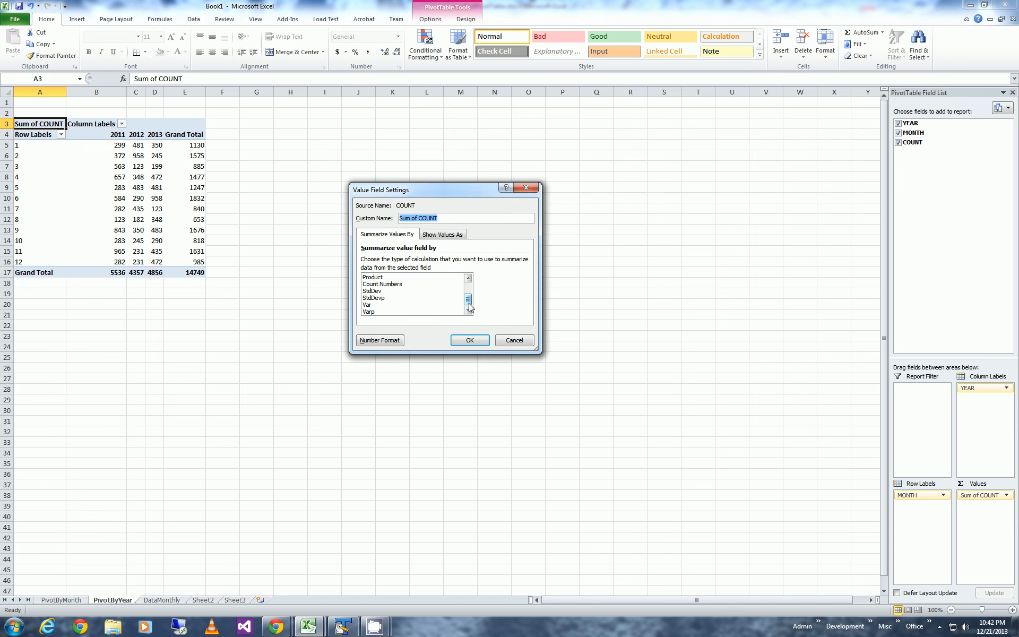
pyautogui.scroll(2, 469, 307)
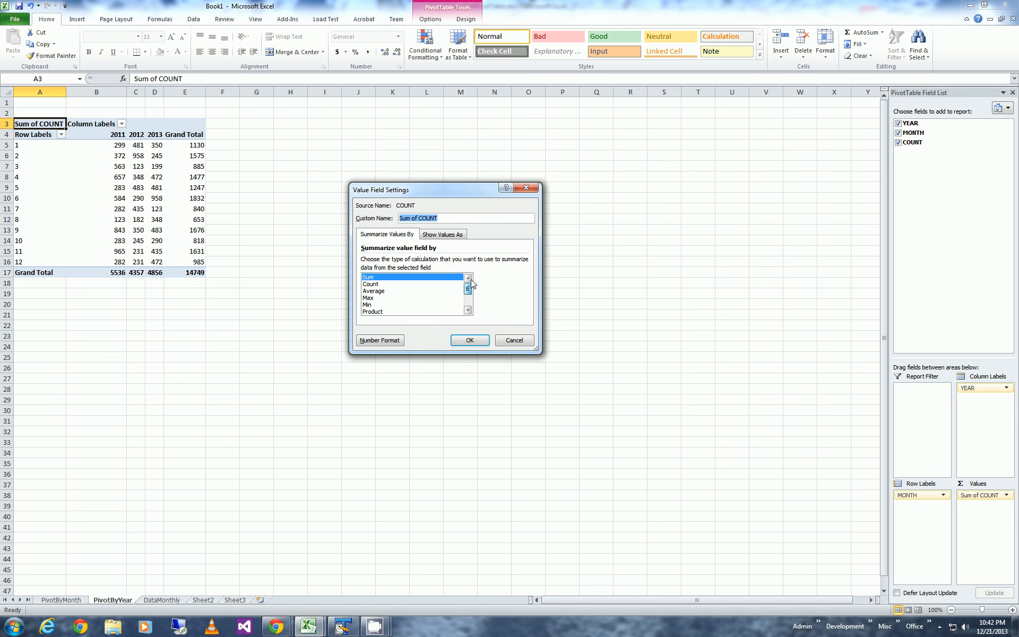
pyautogui.click(513, 343)
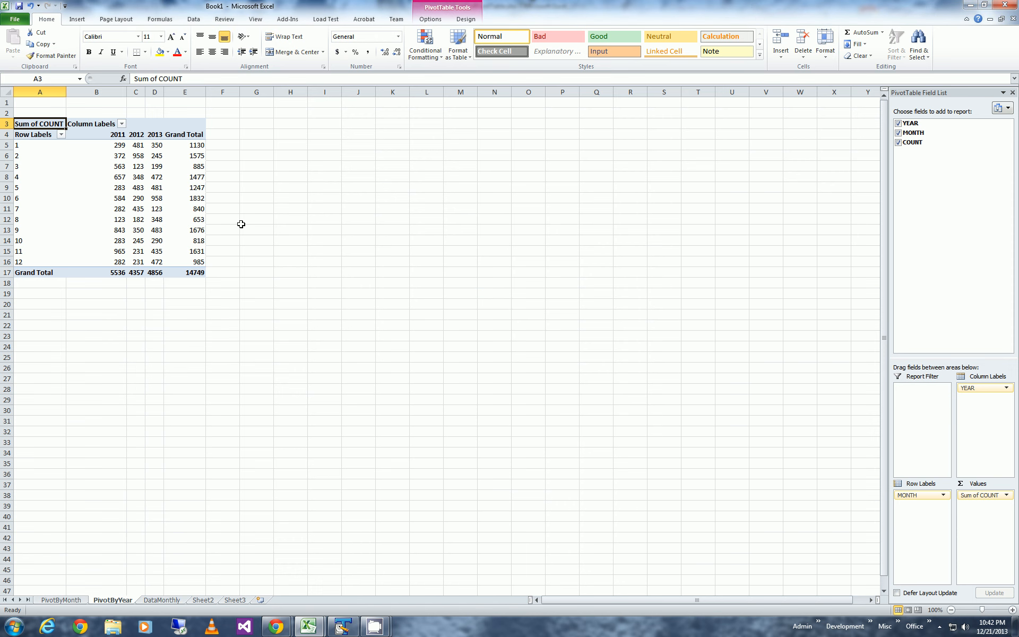
# Insert a clustered cylinder column chart from the pivot range A4:D17
pyautogui.moveTo(30, 134); pyautogui.dragTo(160, 271)
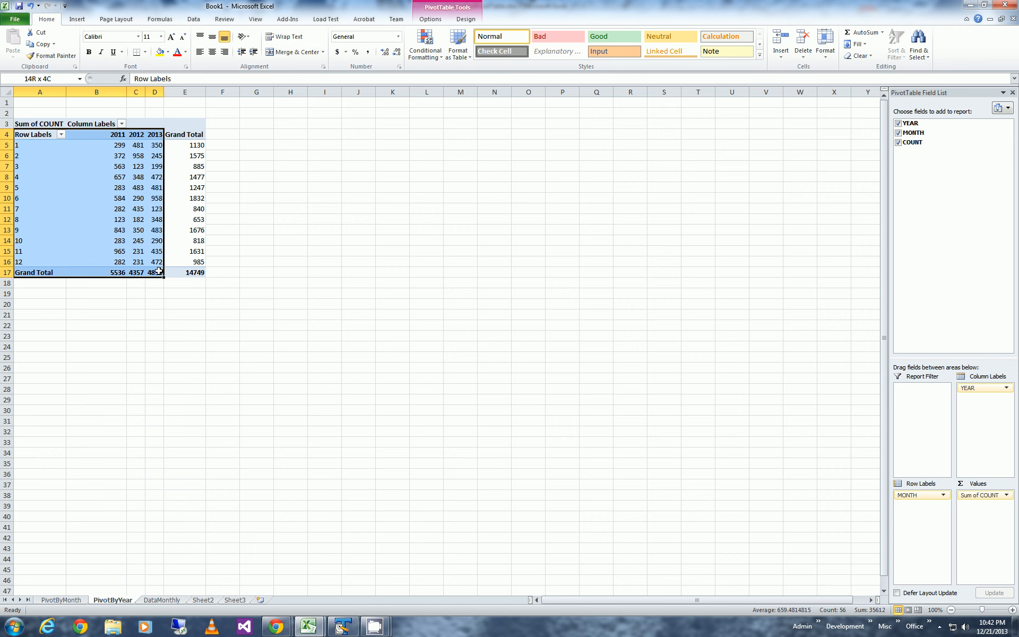
pyautogui.click(78, 19)
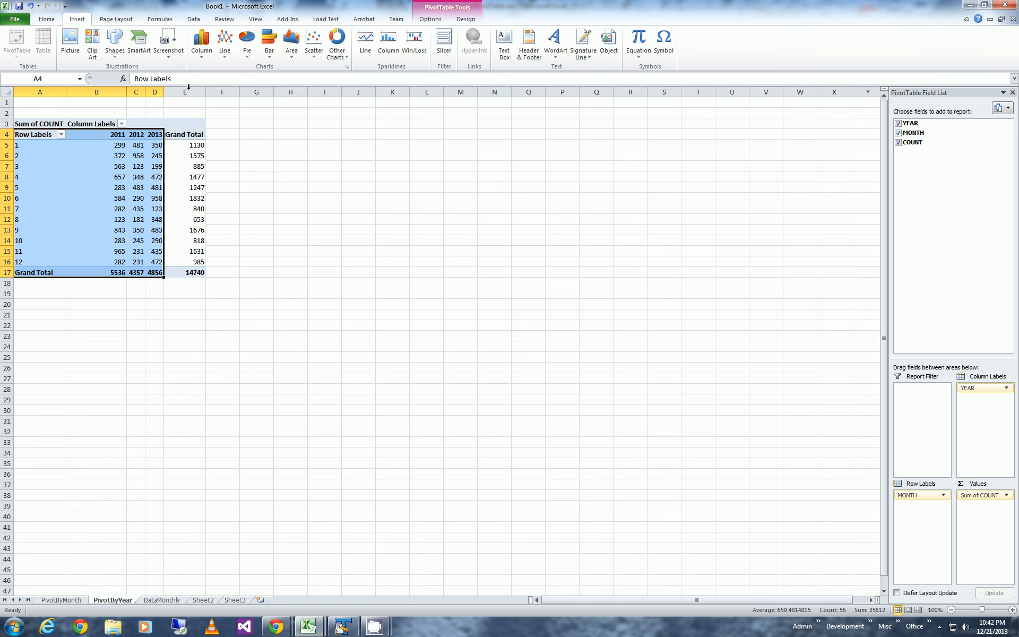
pyautogui.click(201, 45)
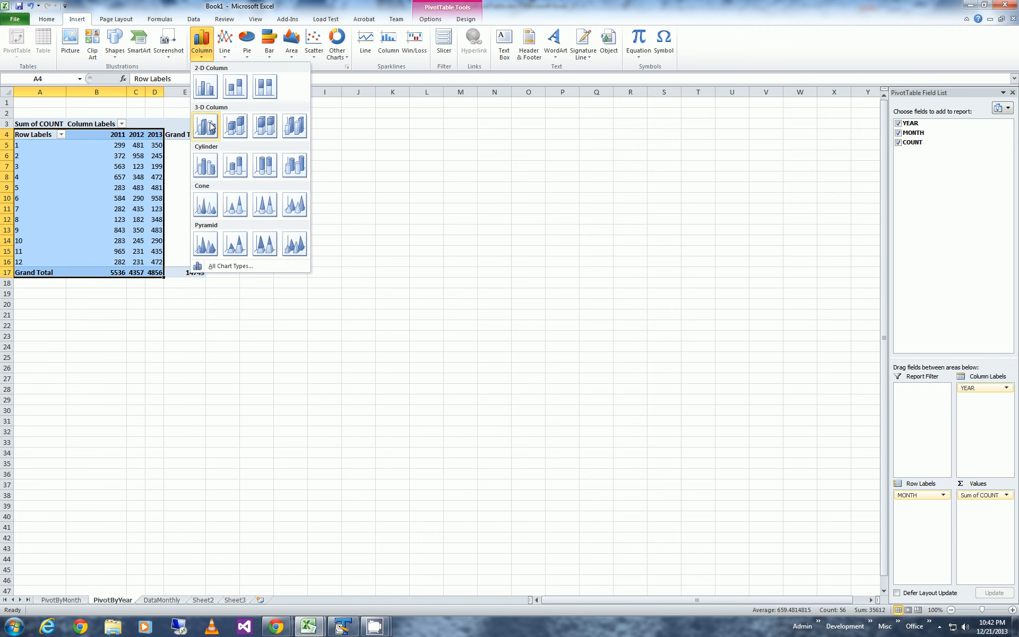
pyautogui.click(206, 163)
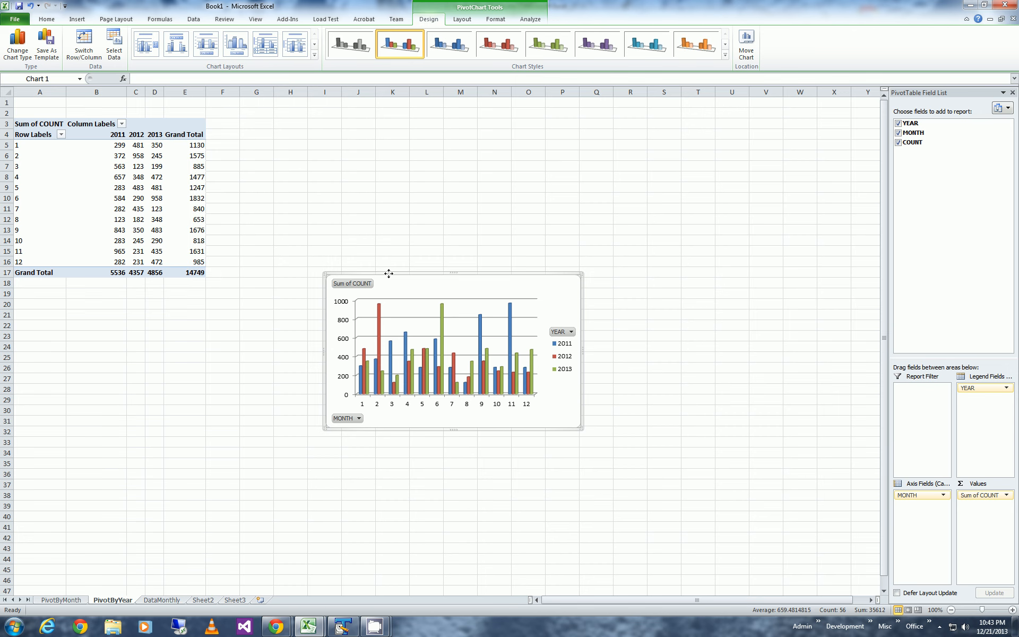
# Place the cylinder chart directly below the pivot table from row 18 and widen it to reach column X
pyautogui.moveTo(389, 273); pyautogui.dragTo(293, 182)
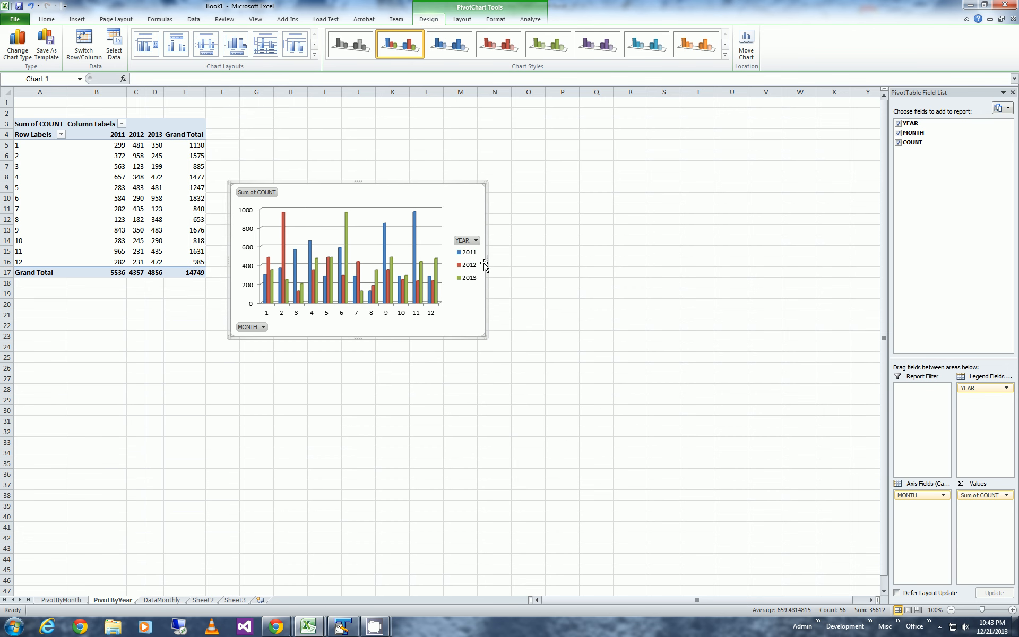
pyautogui.moveTo(411, 182); pyautogui.dragTo(196, 281)
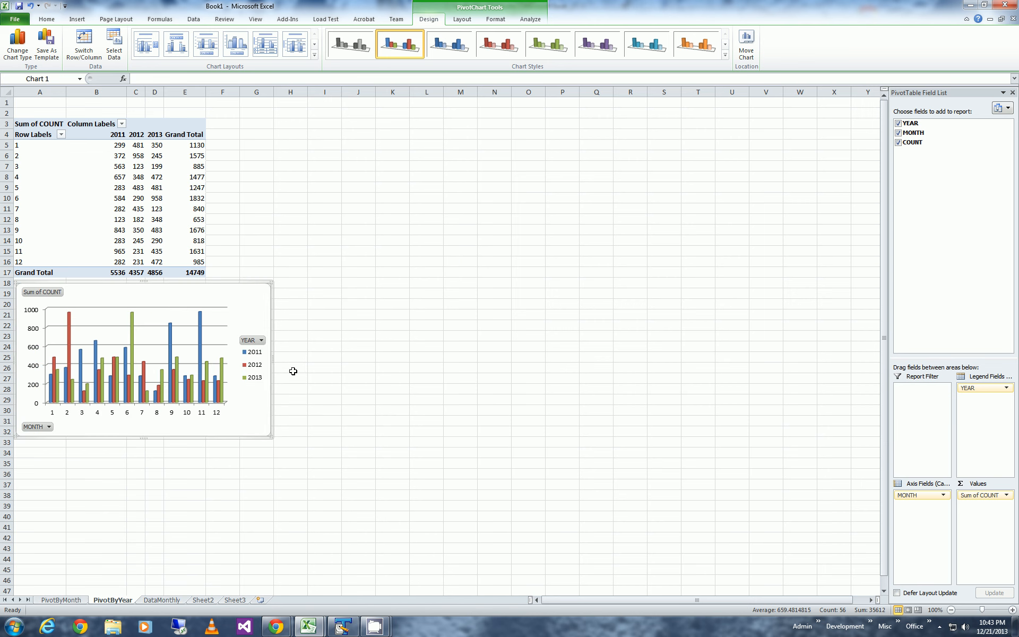
pyautogui.moveTo(553, 366); pyautogui.dragTo(849, 372)
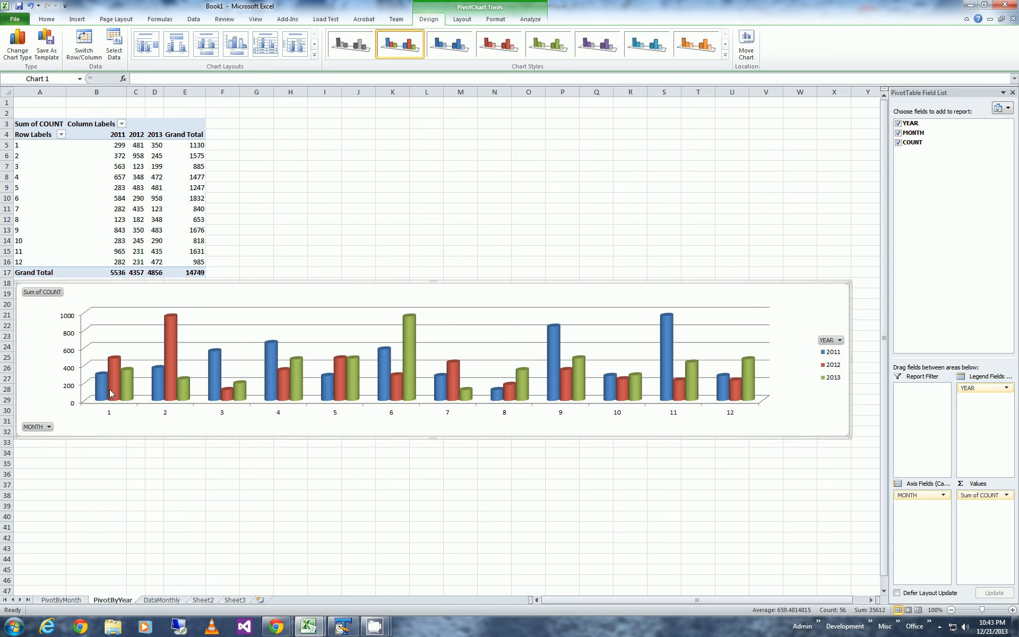
pyautogui.moveTo(98, 392)
# Insert a plain 2-D line chart from A4:D17 and place it beside the pivot table, widened to the cylinder chart's right edge
pyautogui.click(259, 146)
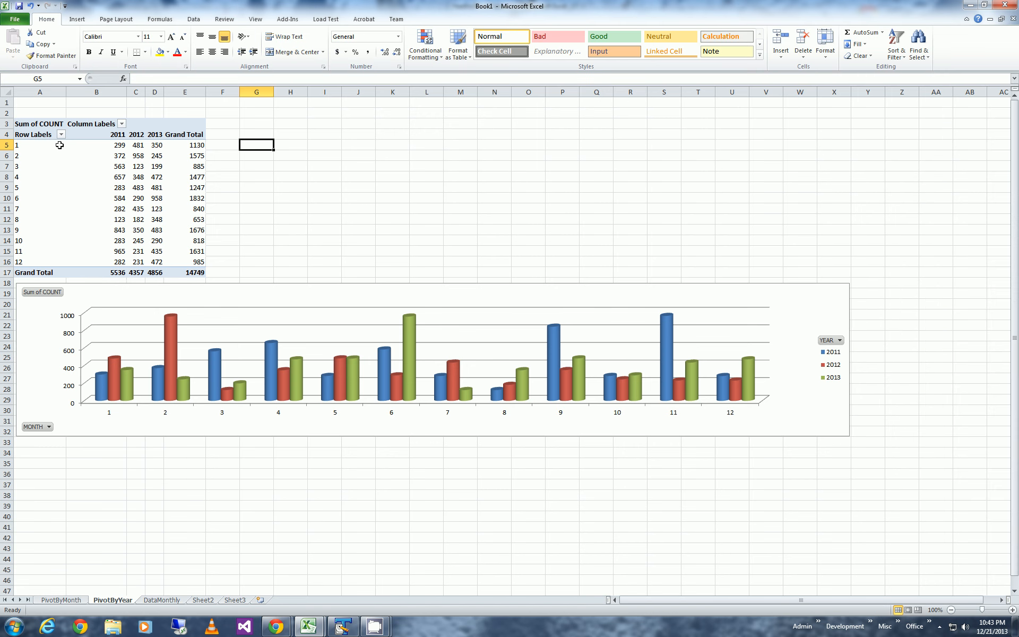
pyautogui.moveTo(29, 134); pyautogui.dragTo(160, 275)
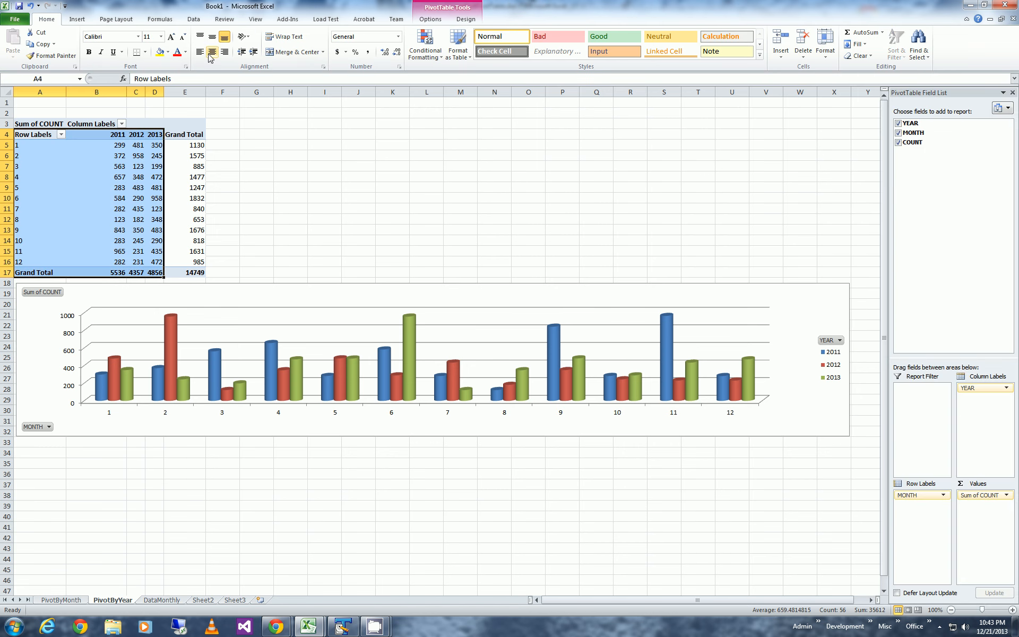
pyautogui.click(77, 20)
pyautogui.click(224, 45)
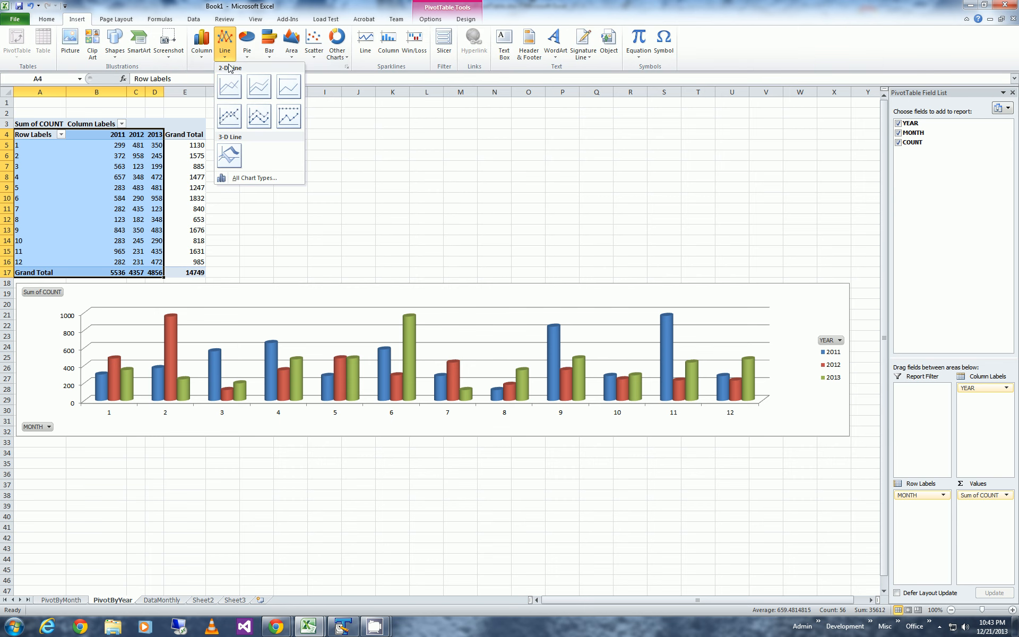
pyautogui.click(230, 100)
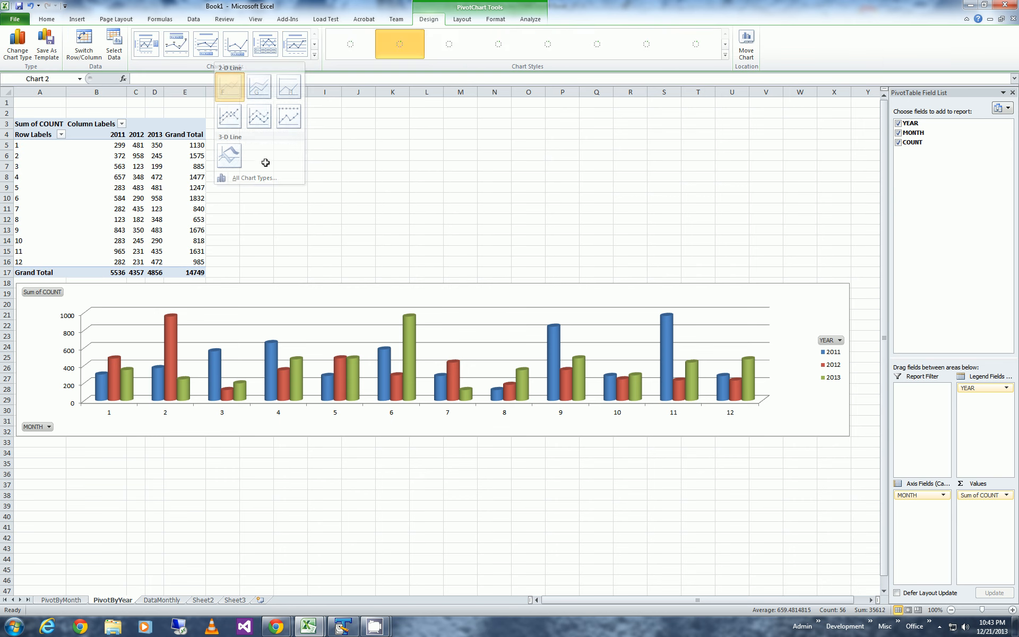
pyautogui.moveTo(404, 274); pyautogui.dragTo(293, 118)
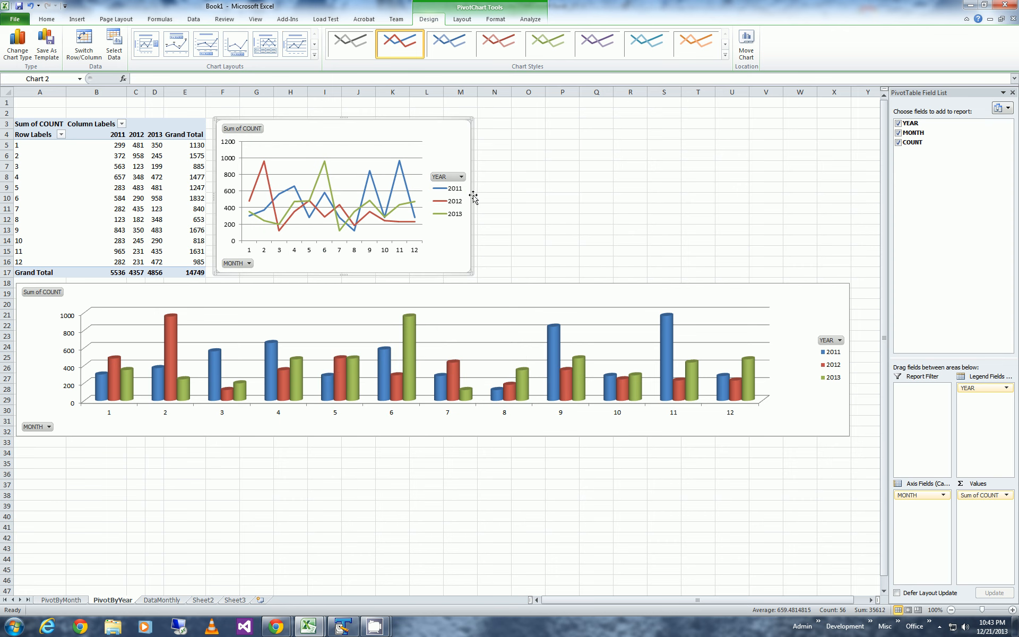
pyautogui.moveTo(478, 196); pyautogui.dragTo(850, 213)
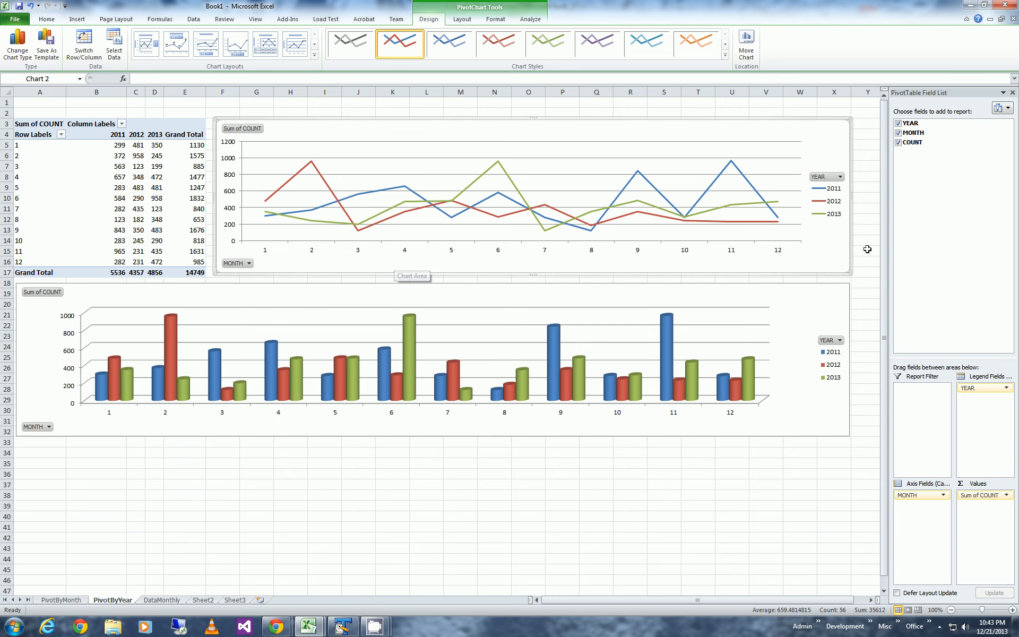
# On the DataMonthly sheet, replace the first two 2013 month numbers in B2:B3 with JAN and FEB
pyautogui.click(159, 601)
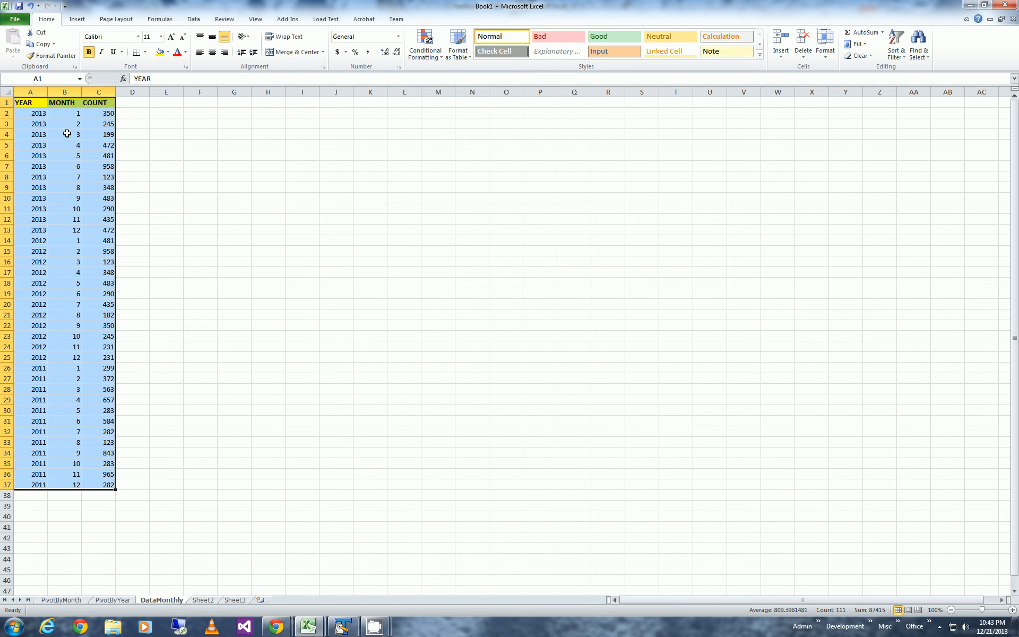
pyautogui.click(65, 113)
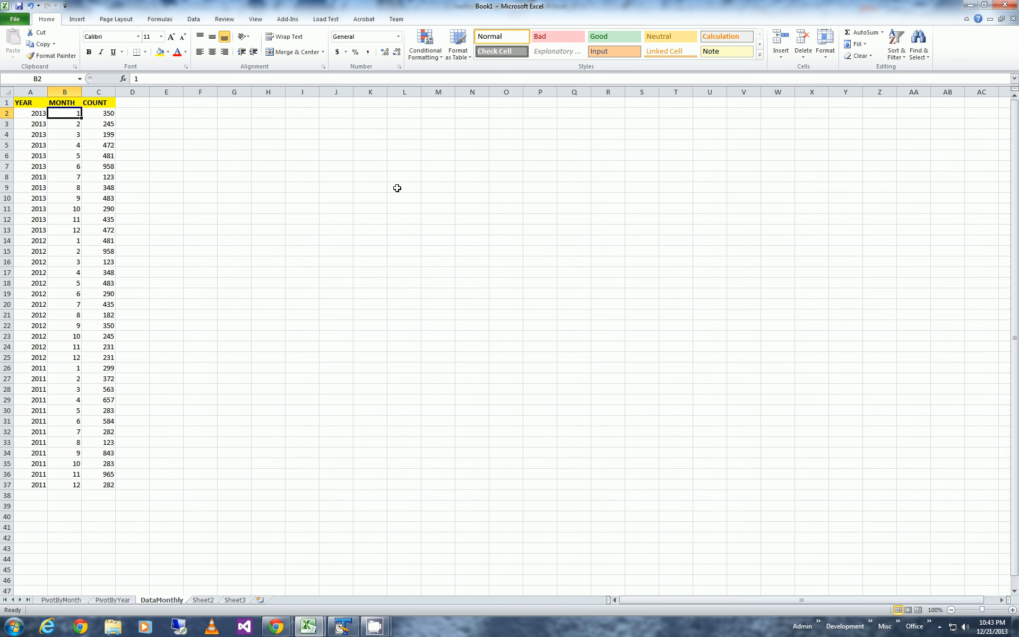
pyautogui.write('AN')
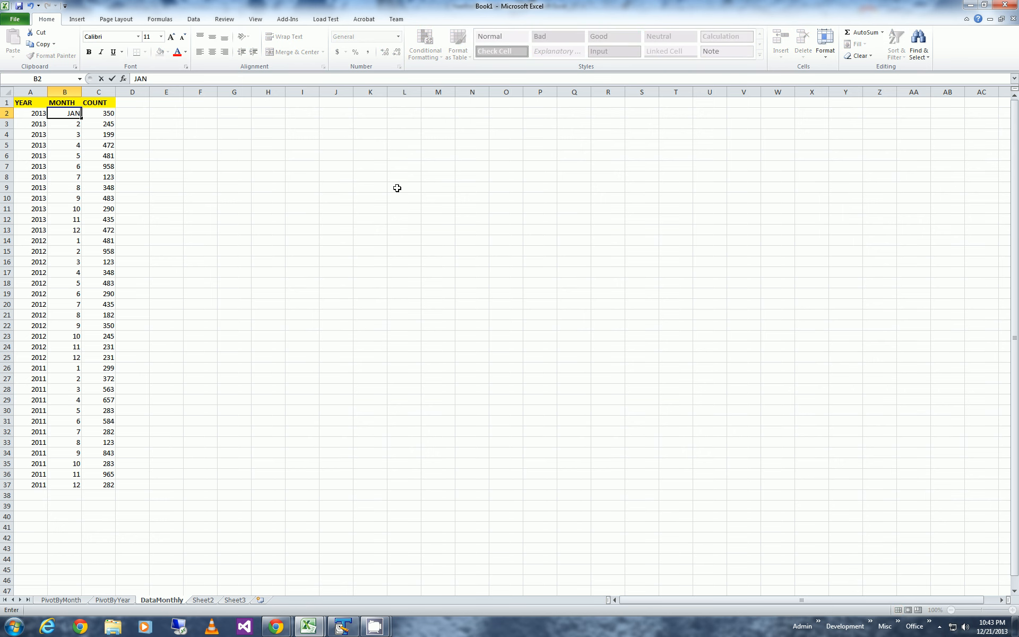
pyautogui.press('Return')
pyautogui.write('FEB')
pyautogui.press('Return')
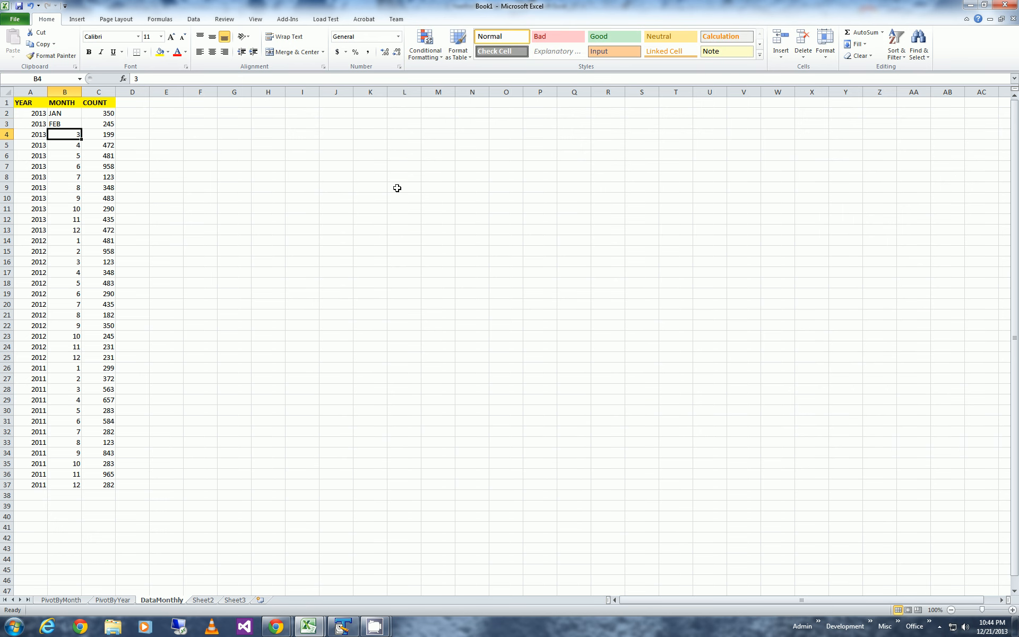
# Extend the JAN, FEB series down to B13 to fill the 2013 months through DEC
pyautogui.press('Up')
pyautogui.press('Up')
pyautogui.hotkey('shift', 'Down')
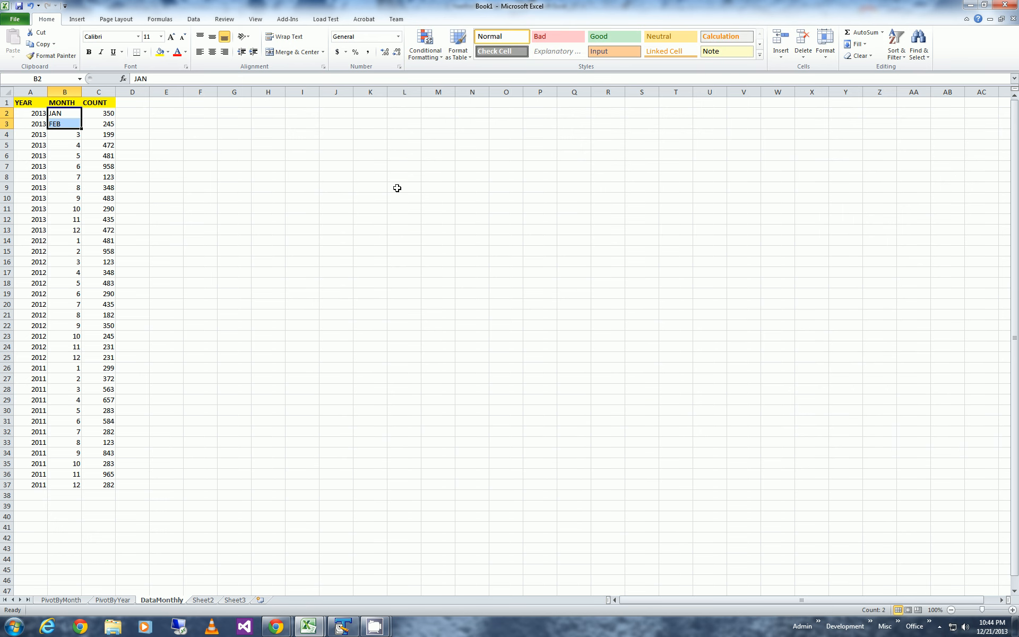
pyautogui.moveTo(81, 129); pyautogui.dragTo(82, 234)
# Copy the month names in B2:B13 over the 2012 months from B14 and the 2011 months from B26
pyautogui.hotkey('ctrl', 'c')
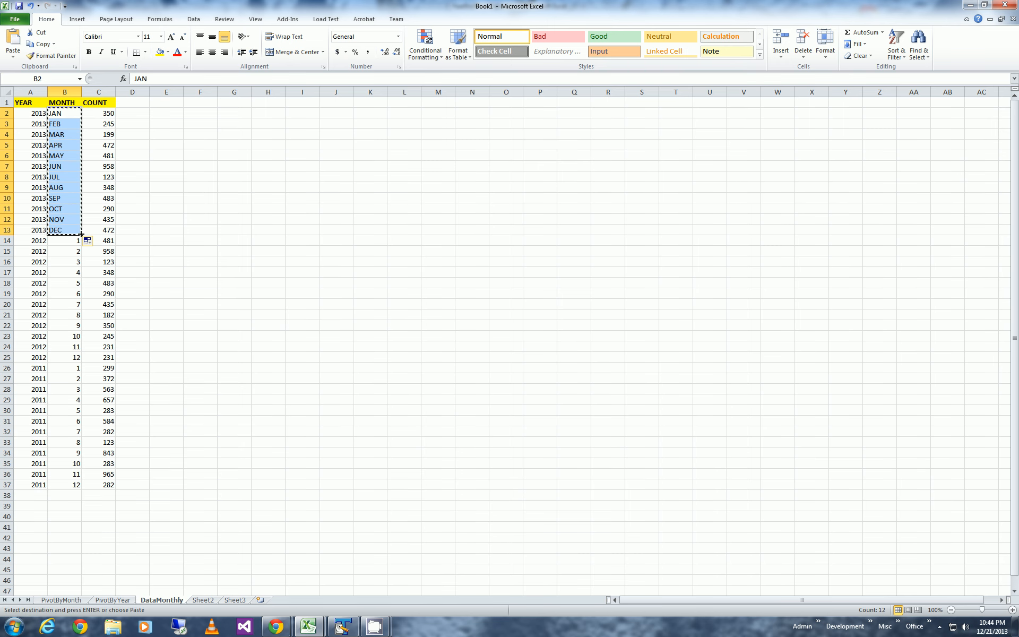
pyautogui.click(74, 240)
pyautogui.hotkey('ctrl', 'v')
pyautogui.click(75, 369)
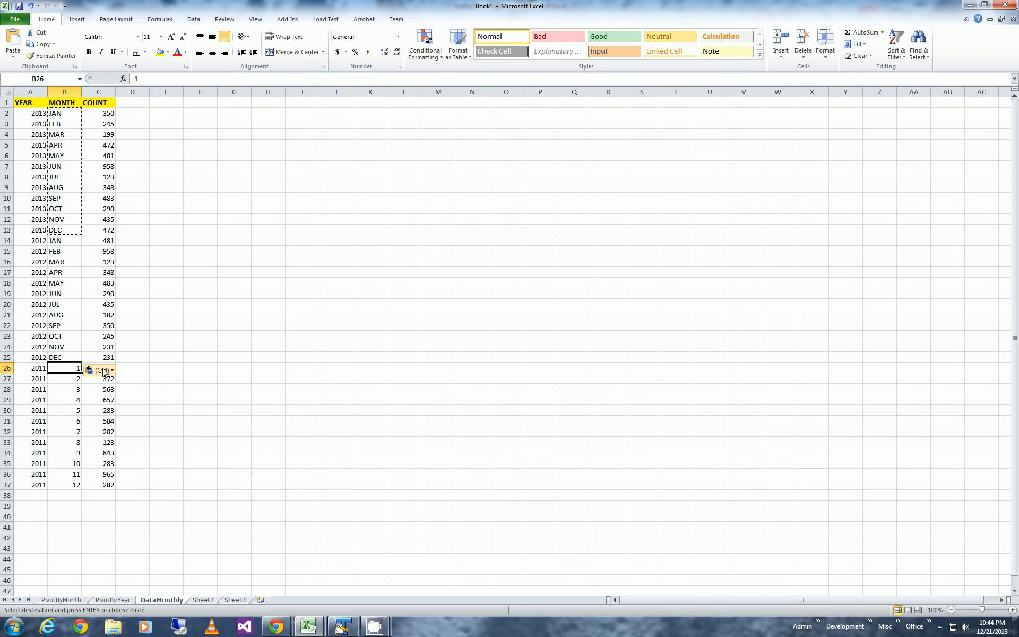
pyautogui.hotkey('ctrl', 'v')
pyautogui.click(194, 334)
pyautogui.click(200, 200)
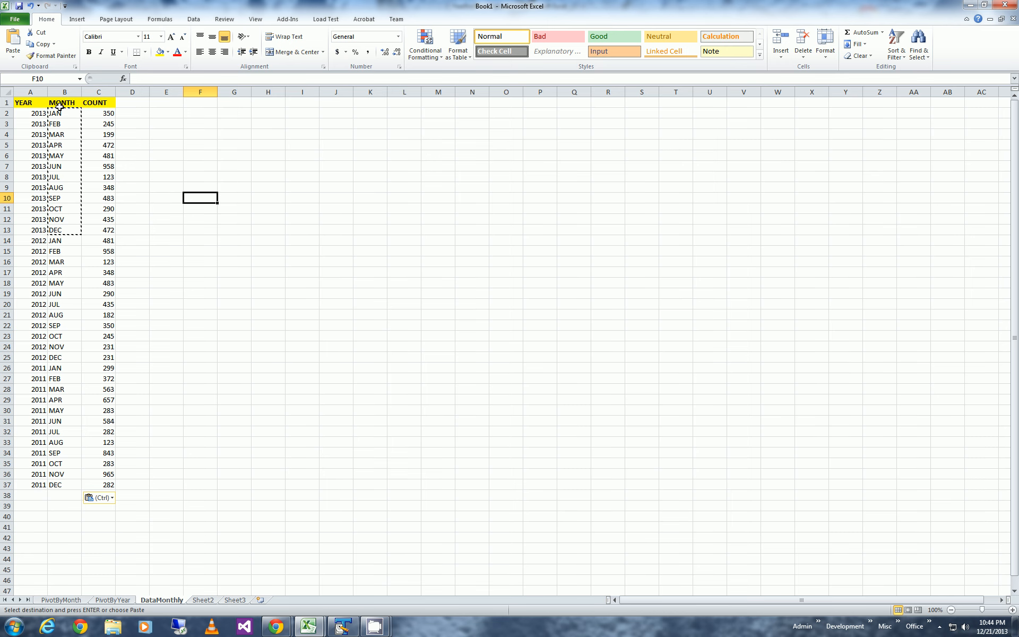
pyautogui.moveTo(30, 102); pyautogui.dragTo(91, 488)
pyautogui.click(164, 474)
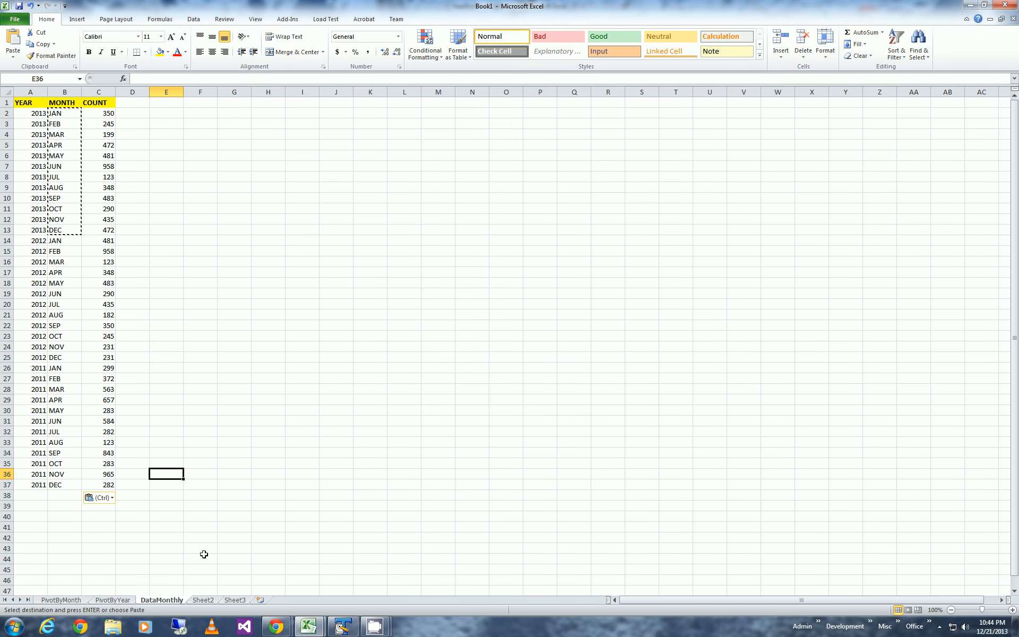
# Check the PivotByYear month labels, and insert a pivot table on a new worksheet from DataMonthly range A1:C37
pyautogui.click(113, 600)
pyautogui.click(155, 536)
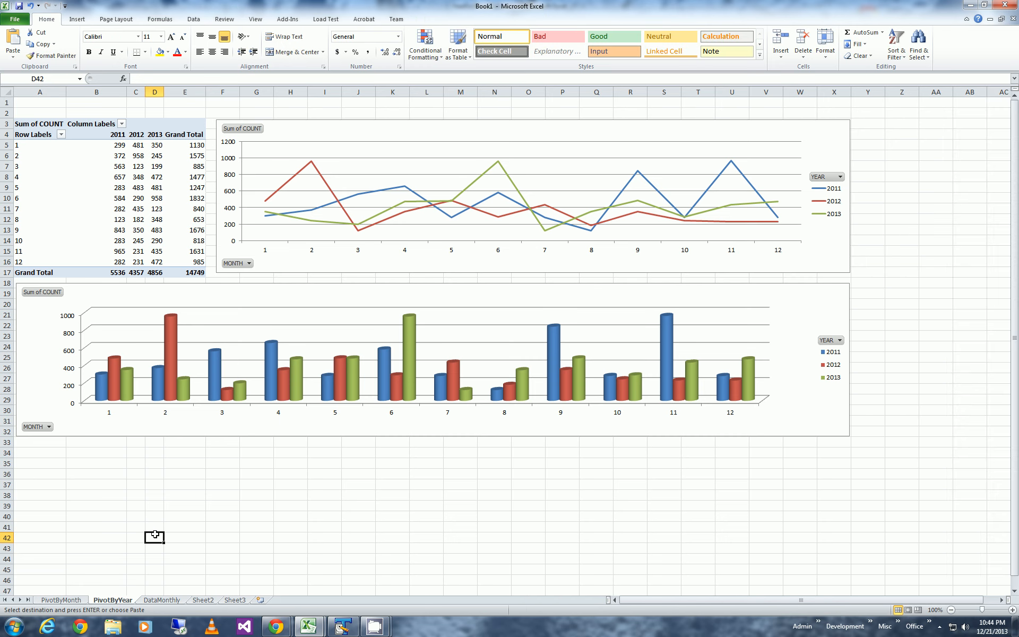
pyautogui.click(154, 601)
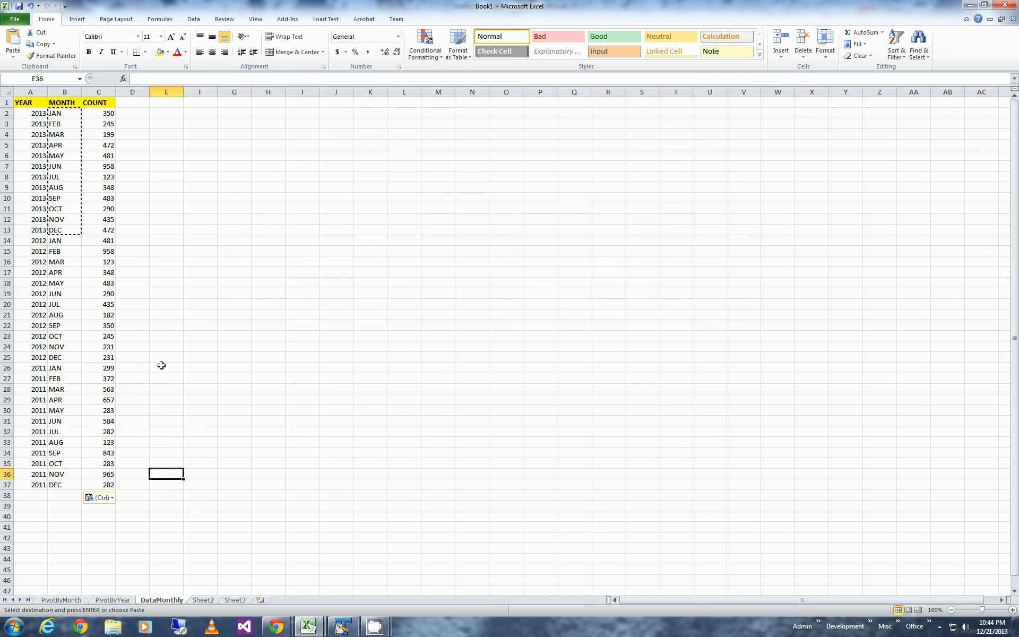
pyautogui.moveTo(180, 260); pyautogui.dragTo(166, 251)
pyautogui.moveTo(23, 101); pyautogui.dragTo(109, 486)
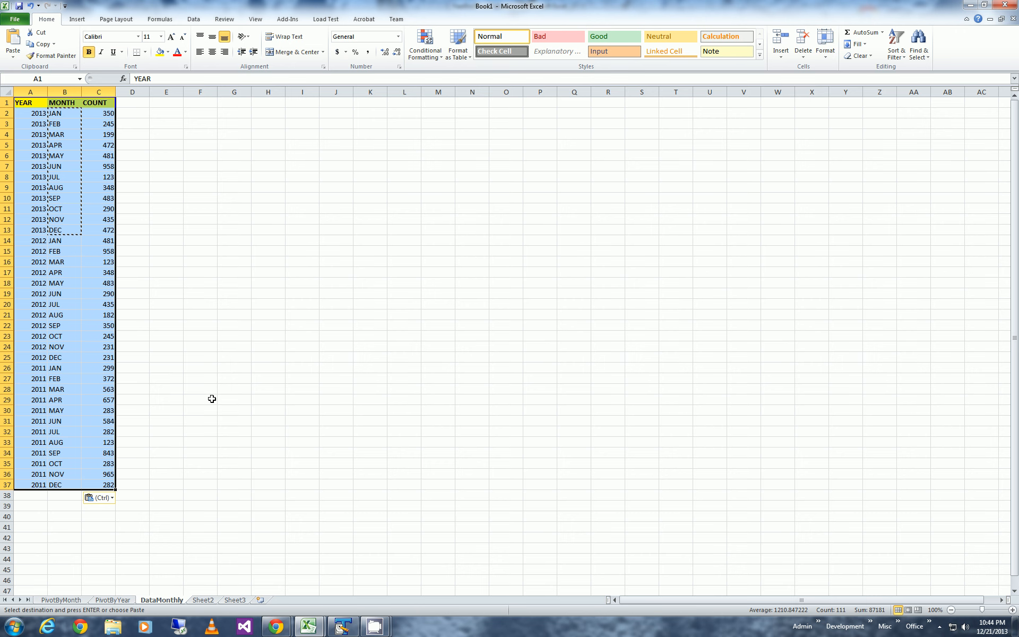
pyautogui.click(77, 19)
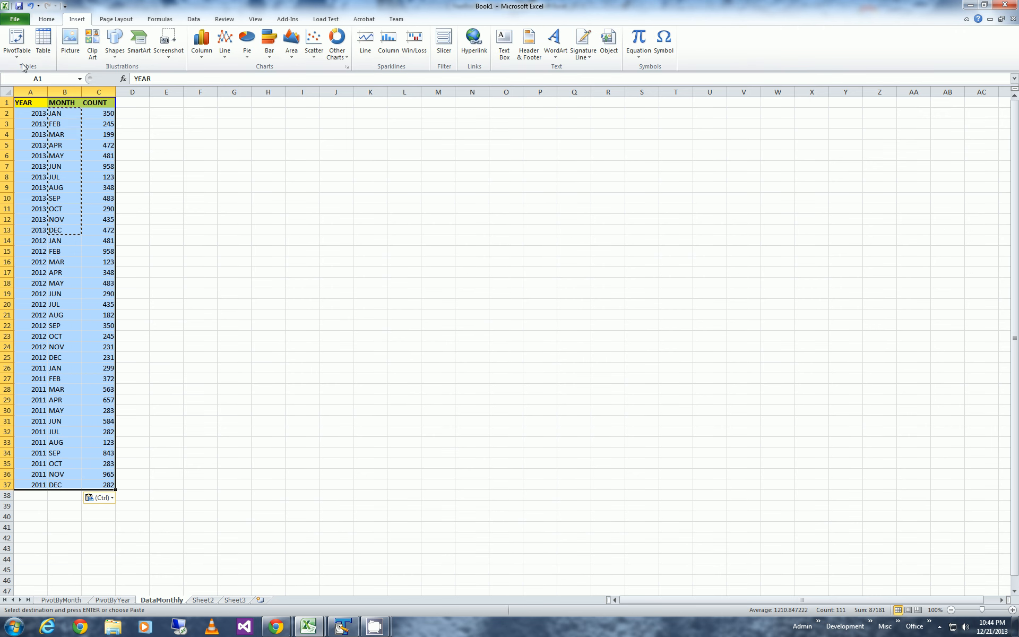
pyautogui.click(17, 53)
pyautogui.click(24, 71)
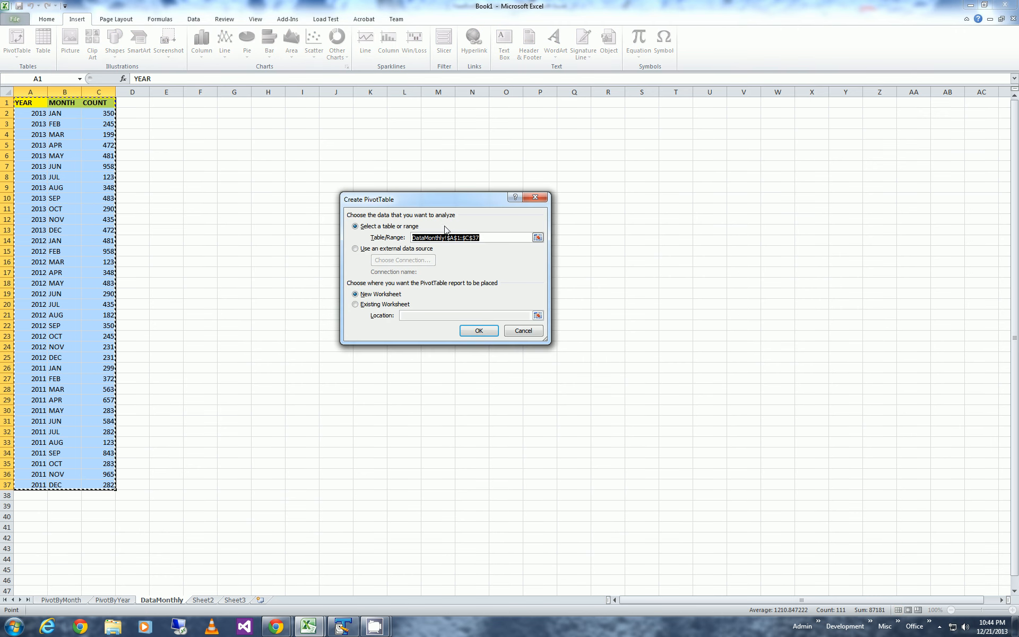
pyautogui.click(478, 331)
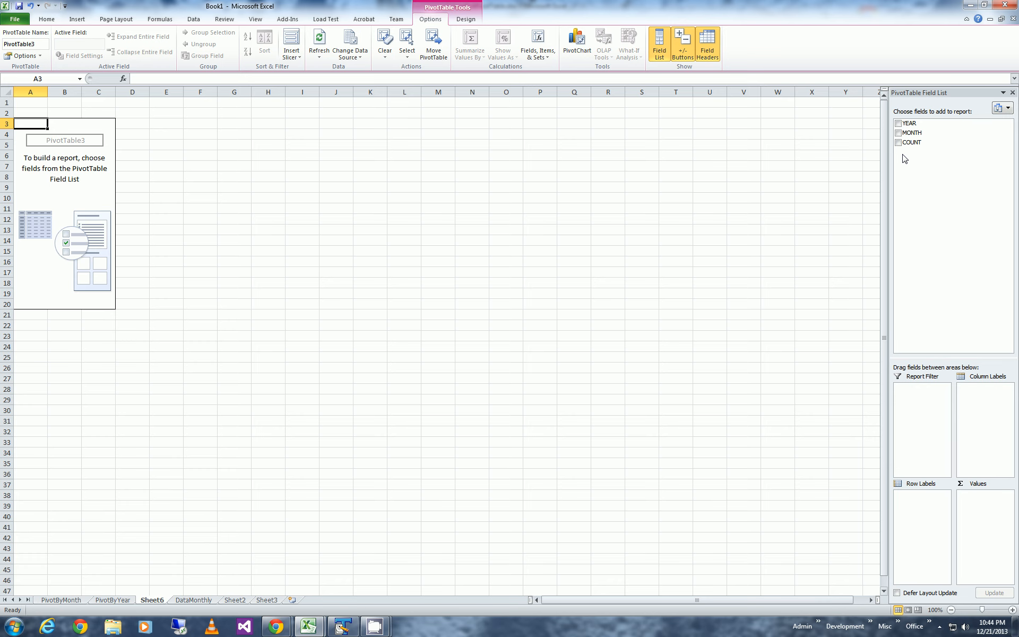
# Assign YEAR to the column labels, MONTH to the row labels and COUNT to the values of the new pivot table
pyautogui.moveTo(909, 125); pyautogui.dragTo(990, 420)
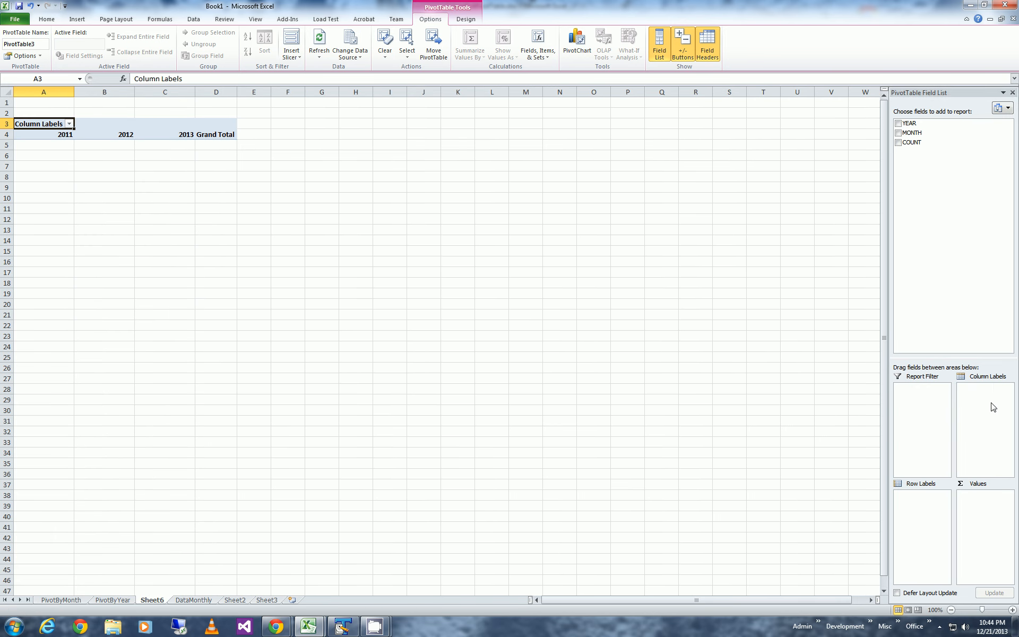
pyautogui.moveTo(911, 134); pyautogui.dragTo(914, 519)
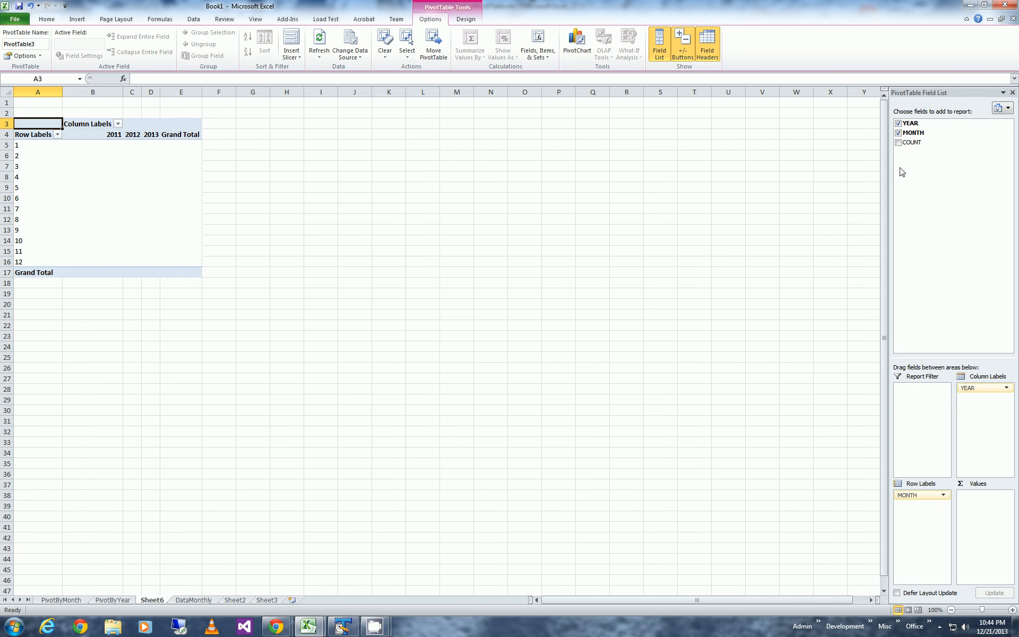
pyautogui.moveTo(911, 143); pyautogui.dragTo(976, 519)
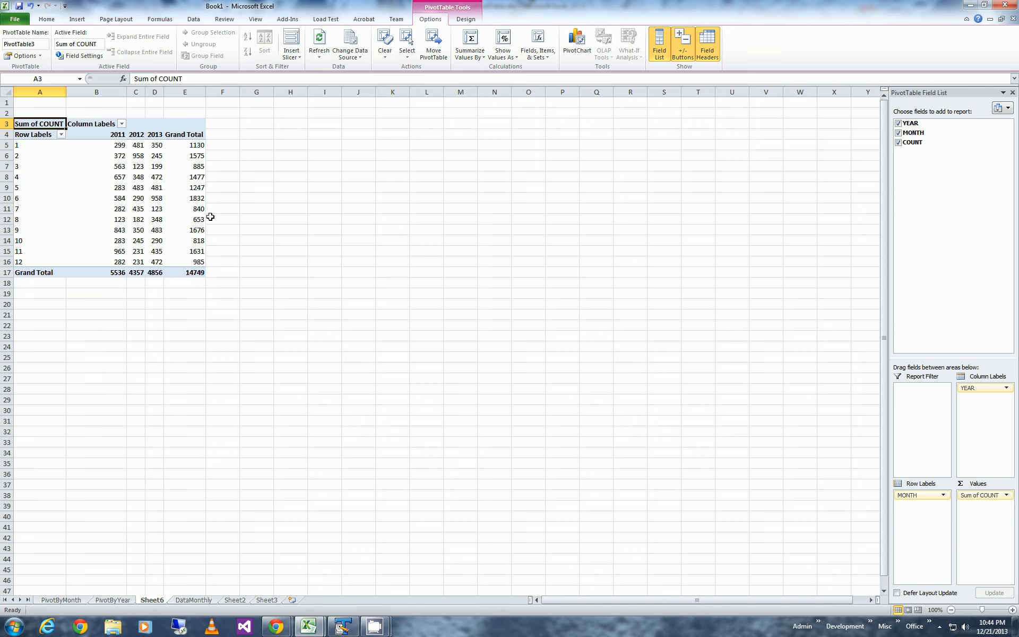
pyautogui.click(19, 145)
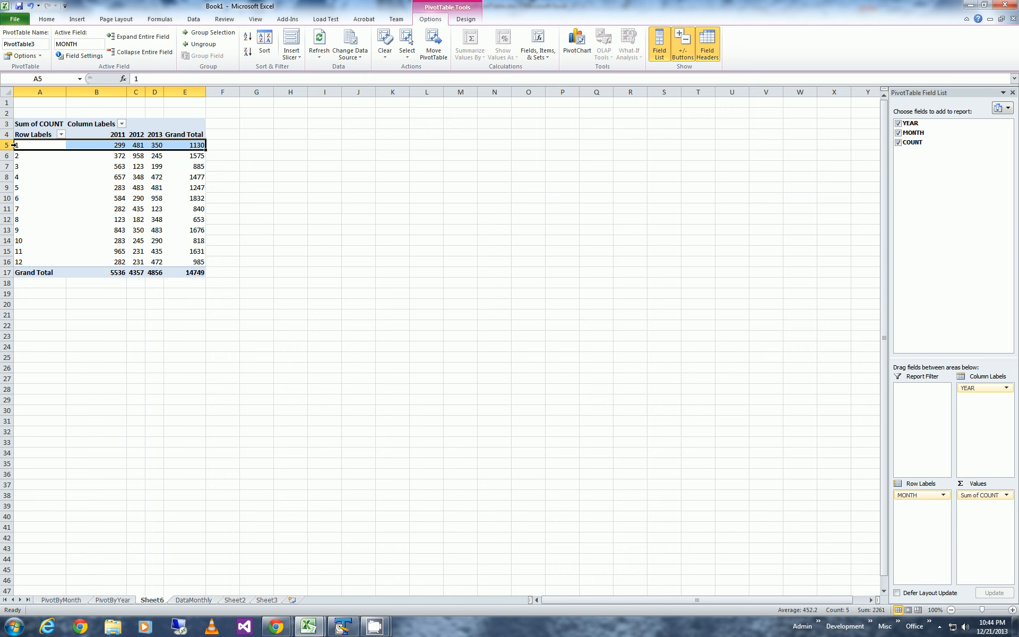
# Check the month names in the source data on the DataMonthly sheet
pyautogui.click(194, 600)
pyautogui.click(181, 447)
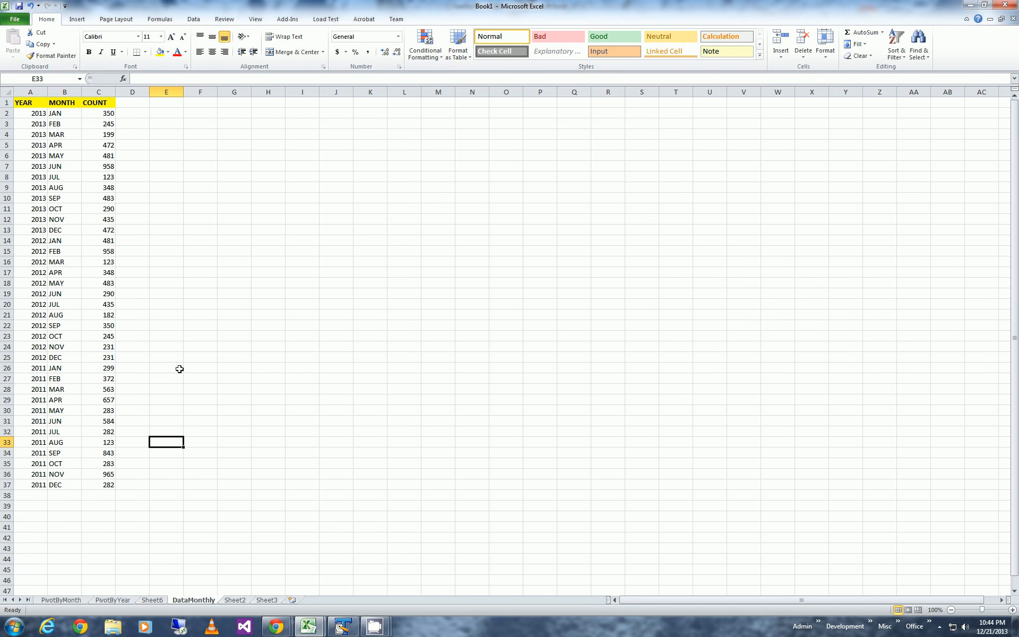
pyautogui.click(164, 329)
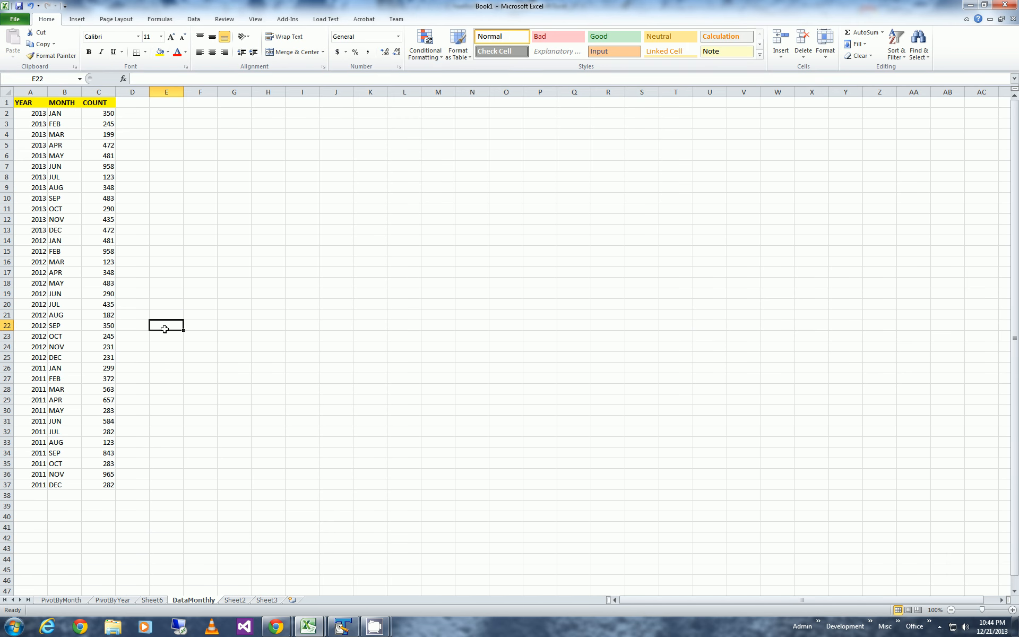
pyautogui.hotkey('ctrl', 's')
pyautogui.click(472, 314)
# Switch to the YearEndPivotTable workbook and examine the month labels in the GraphYearly pivot table and line chart
pyautogui.click(308, 627)
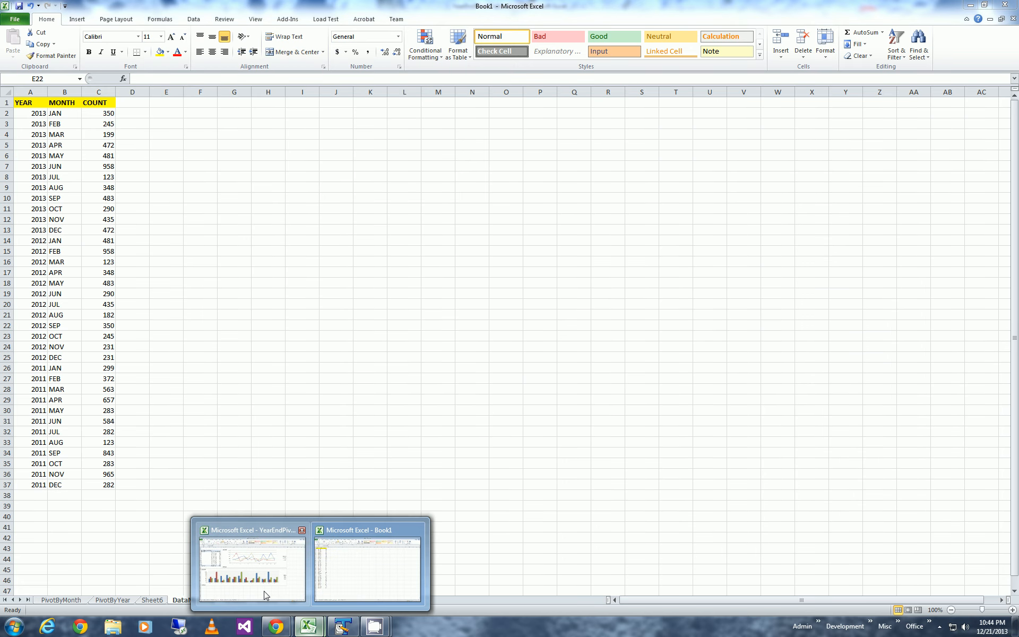
pyautogui.click(264, 592)
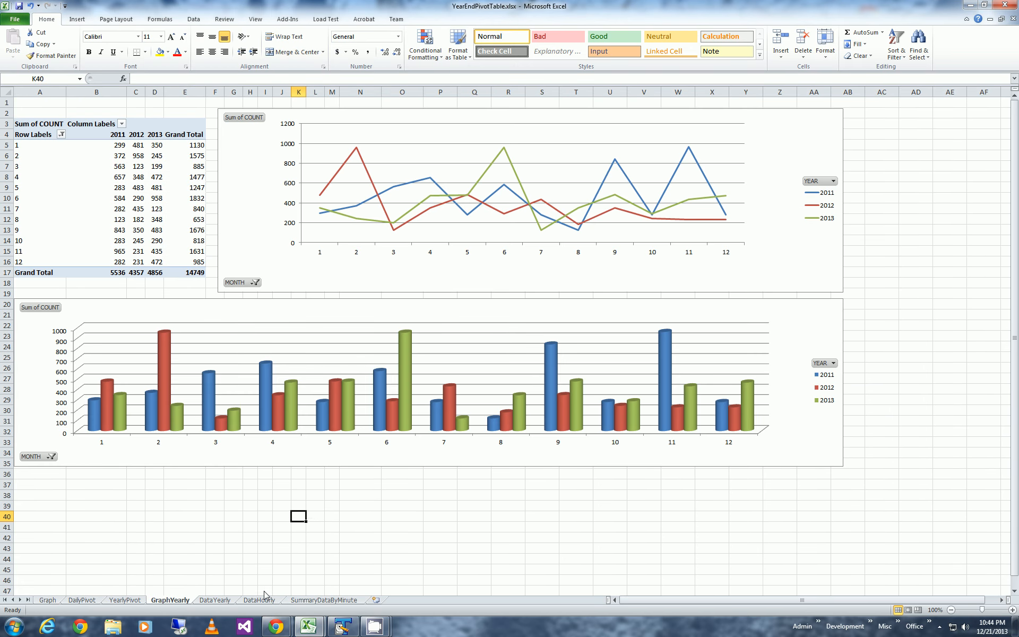
pyautogui.click(151, 511)
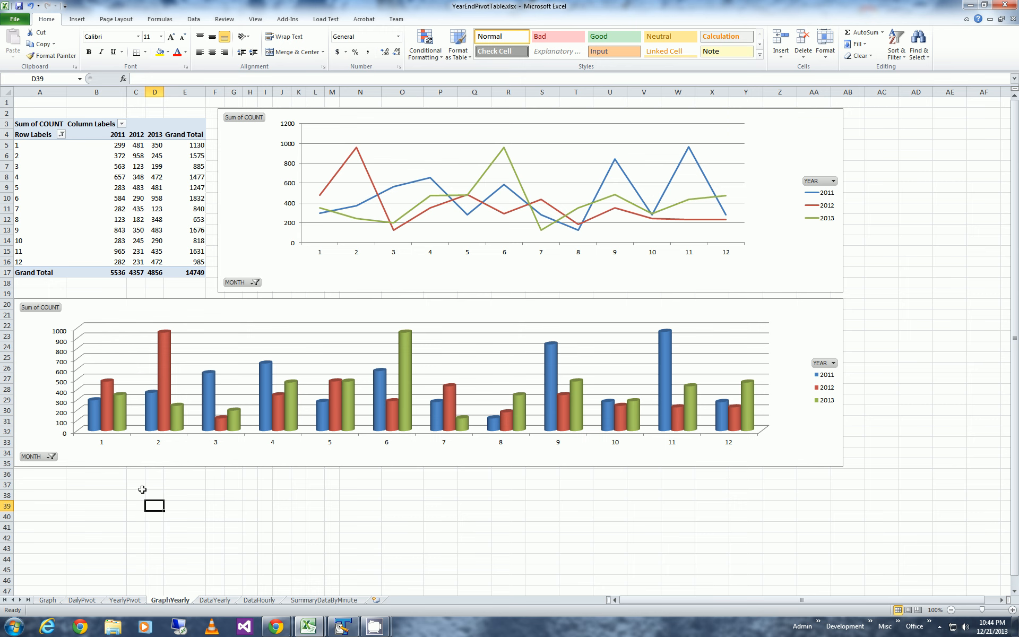
pyautogui.rightClick(21, 146)
pyautogui.click(22, 148)
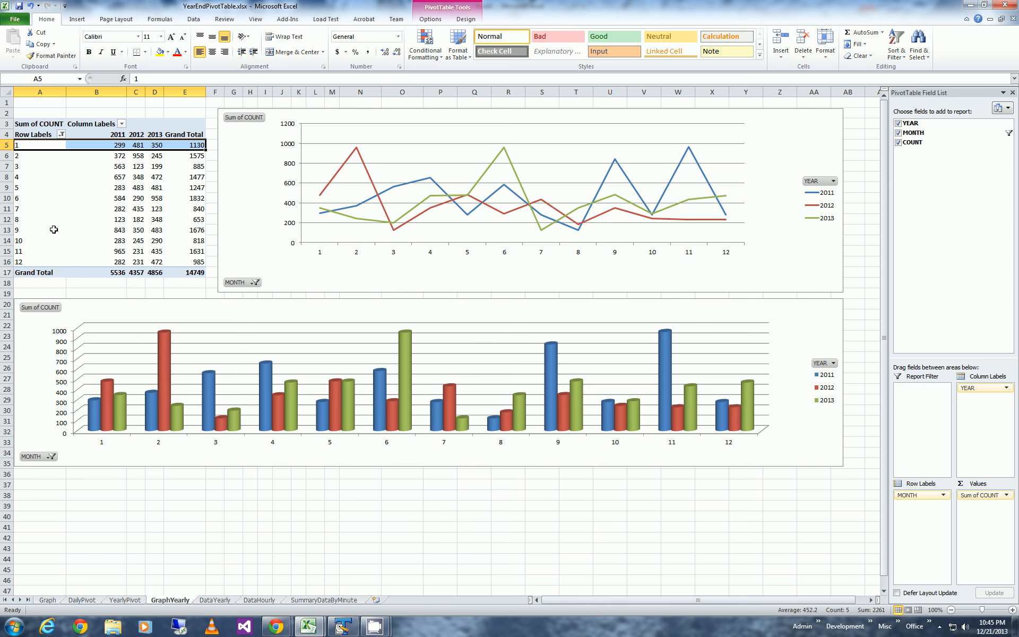
pyautogui.doubleClick(321, 252)
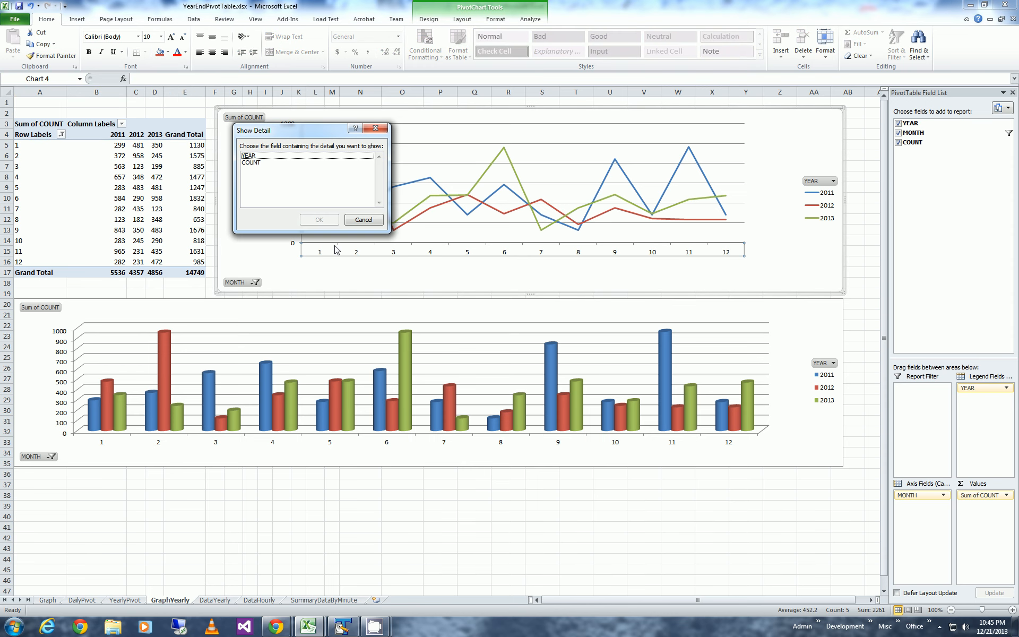
pyautogui.click(363, 219)
pyautogui.click(403, 538)
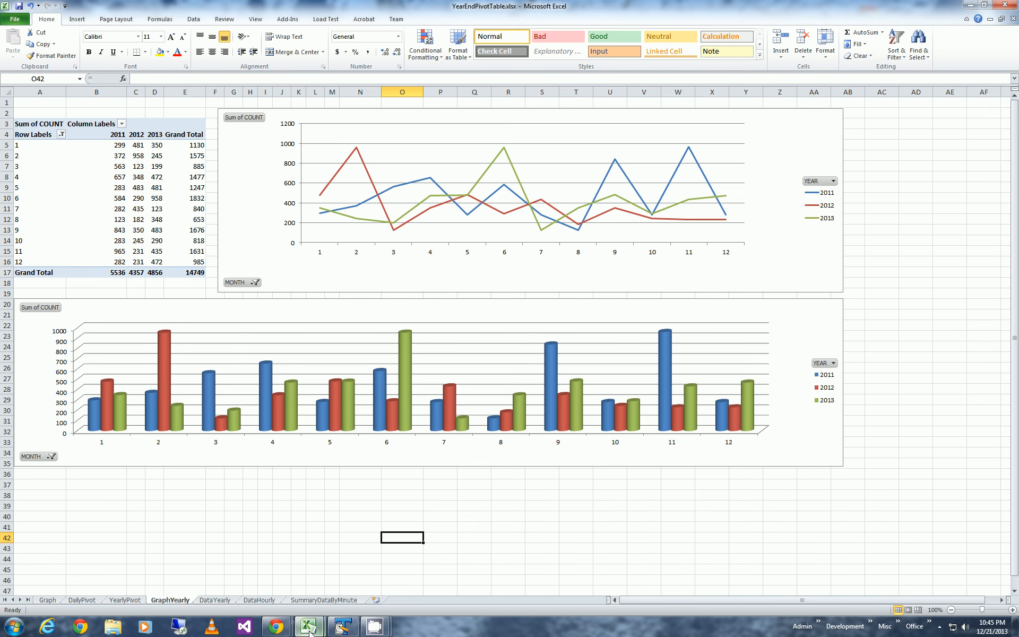
# Return to Book1 and inspect the MONTH field options and the row label filter list on Sheet6
pyautogui.click(309, 628)
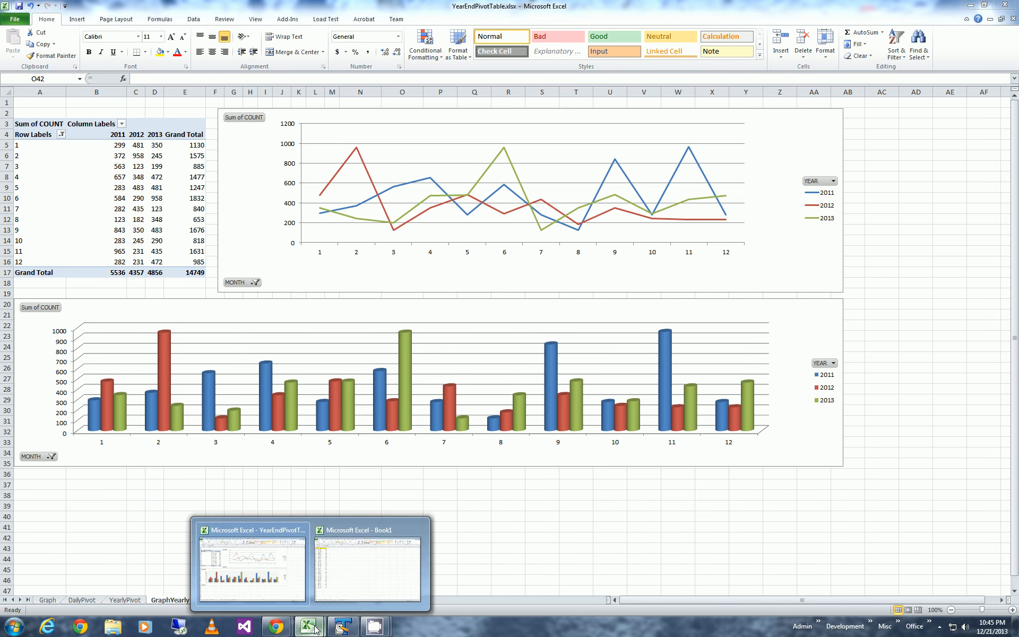
pyautogui.click(358, 579)
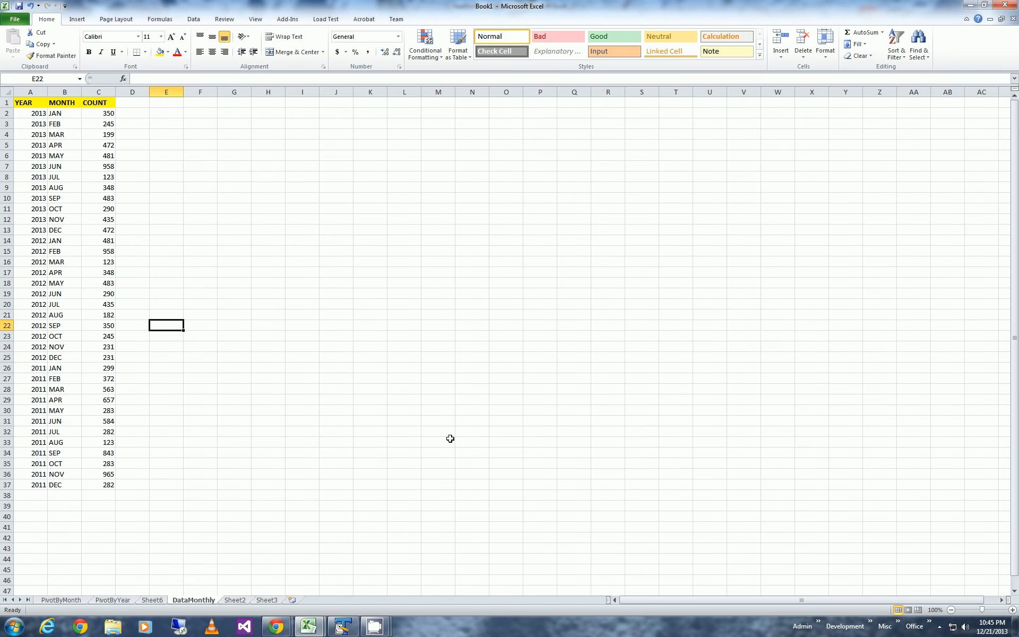
pyautogui.click(274, 510)
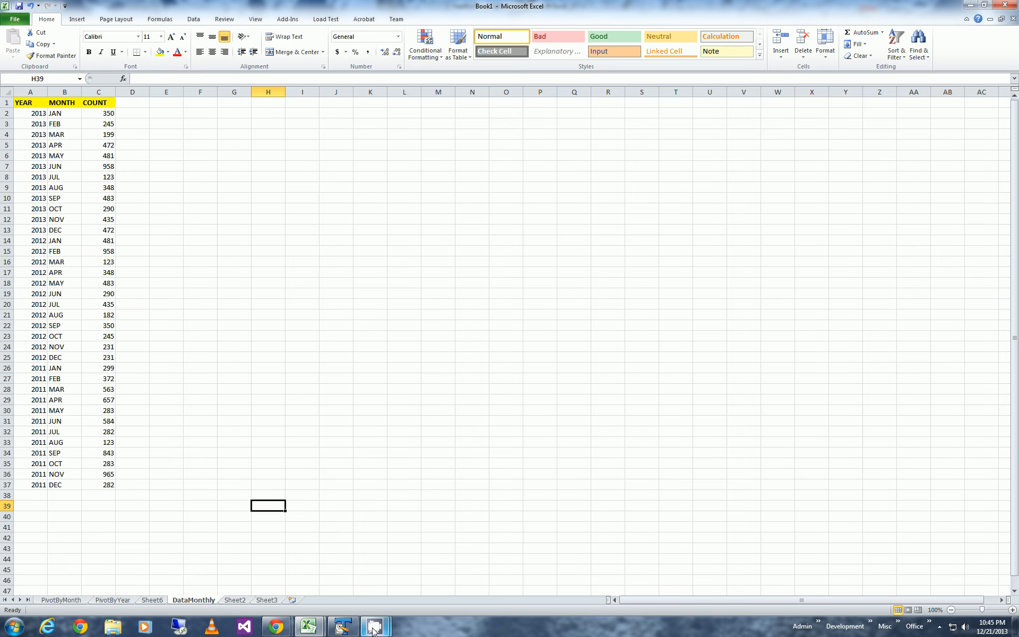
pyautogui.click(235, 601)
pyautogui.click(152, 600)
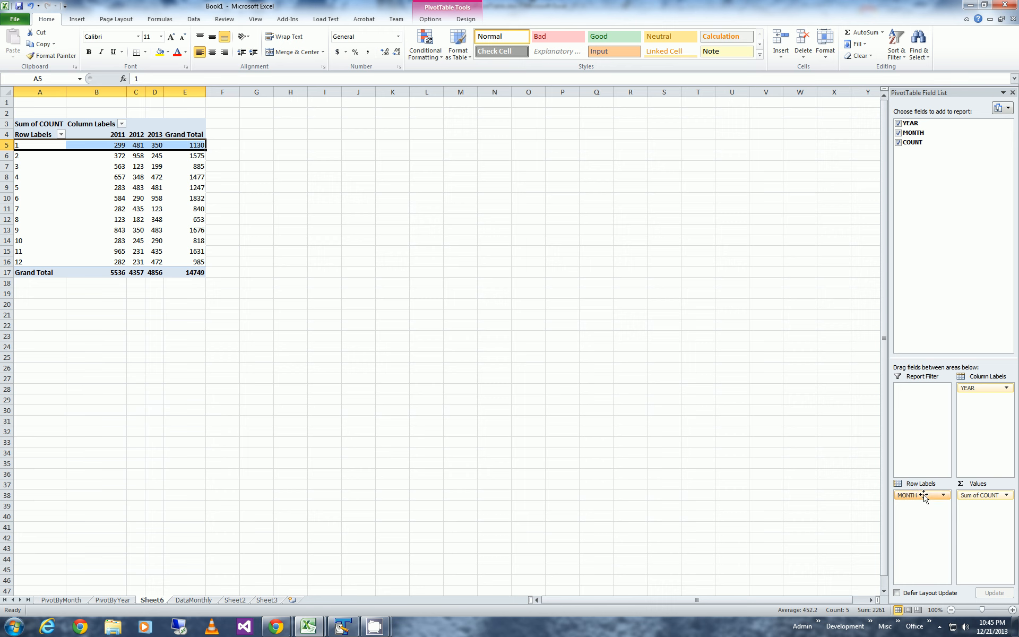
pyautogui.click(943, 496)
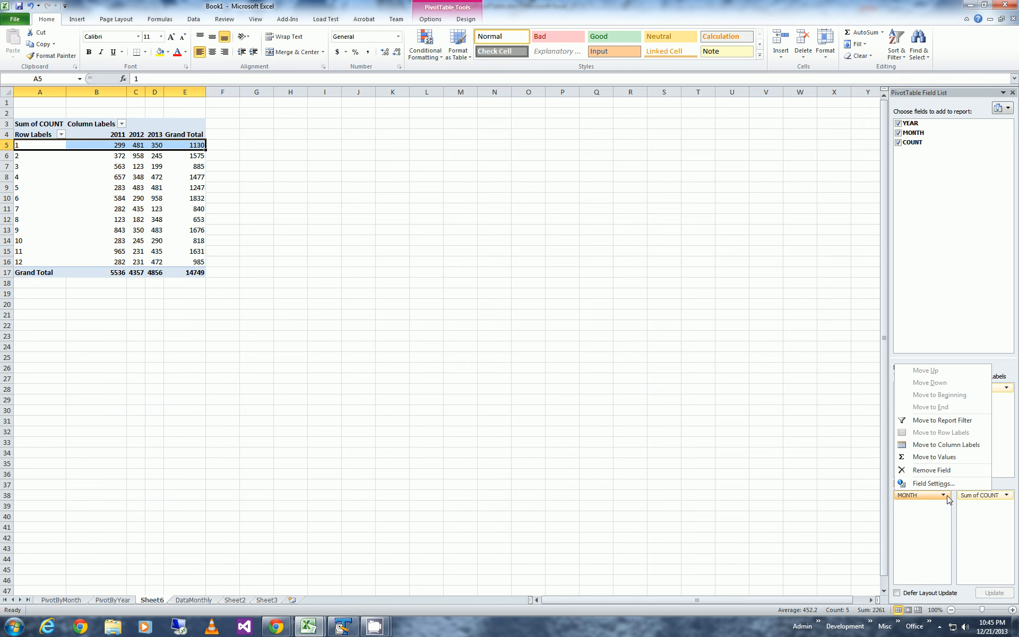
pyautogui.click(61, 135)
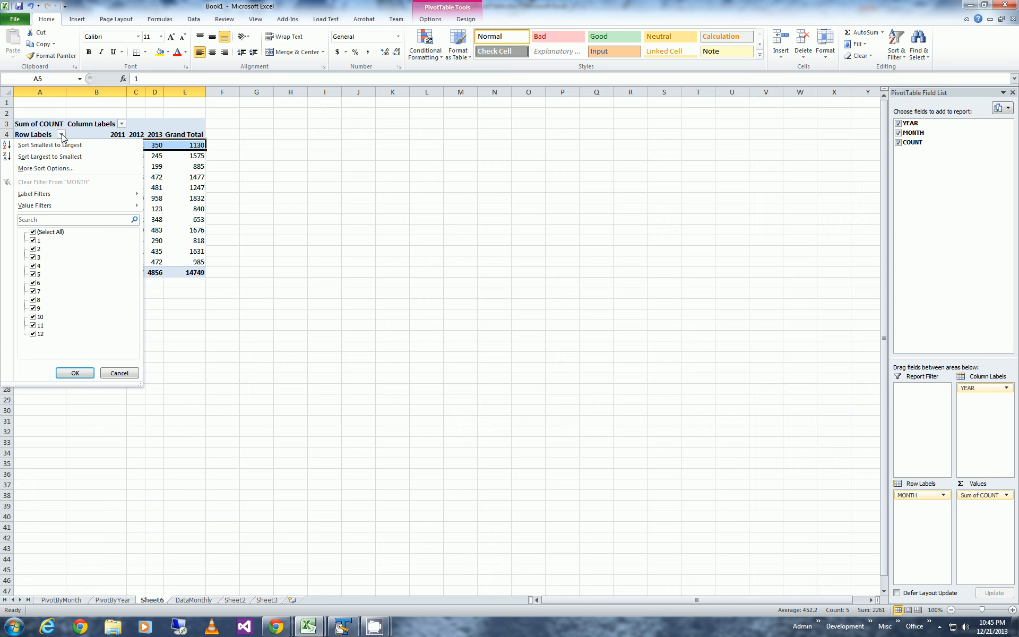
pyautogui.click(341, 280)
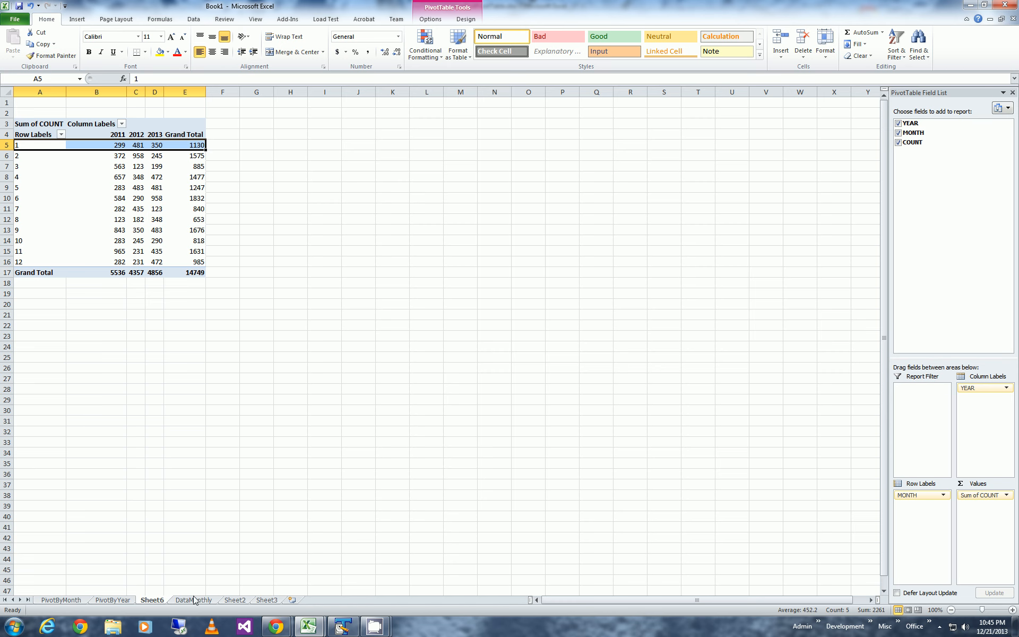
# Refresh the Sheet6 pivot table to pick up the month names from DataMonthly
pyautogui.click(113, 600)
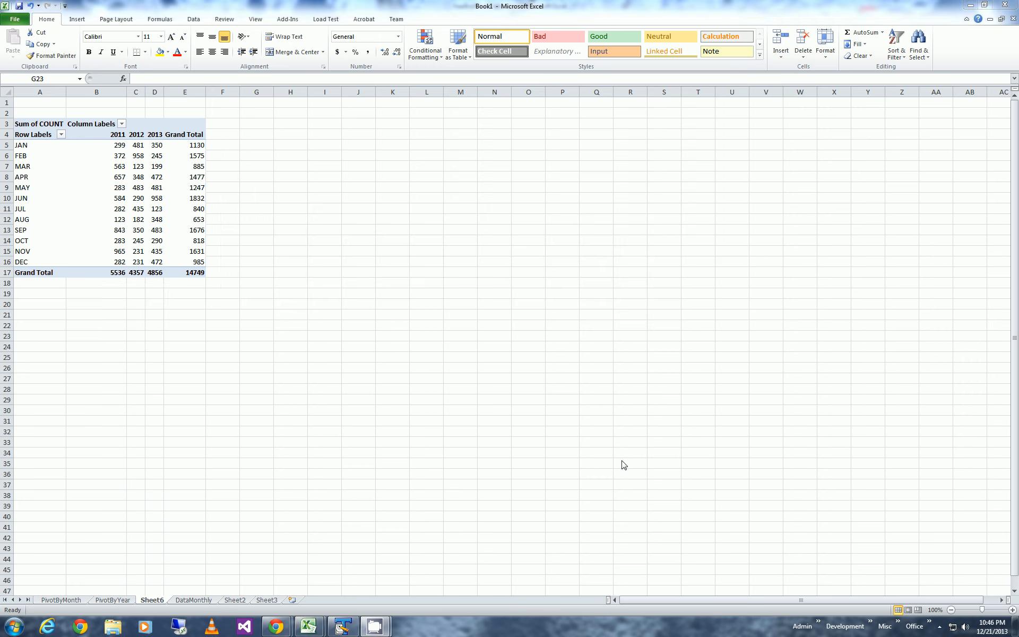
pyautogui.click(339, 417)
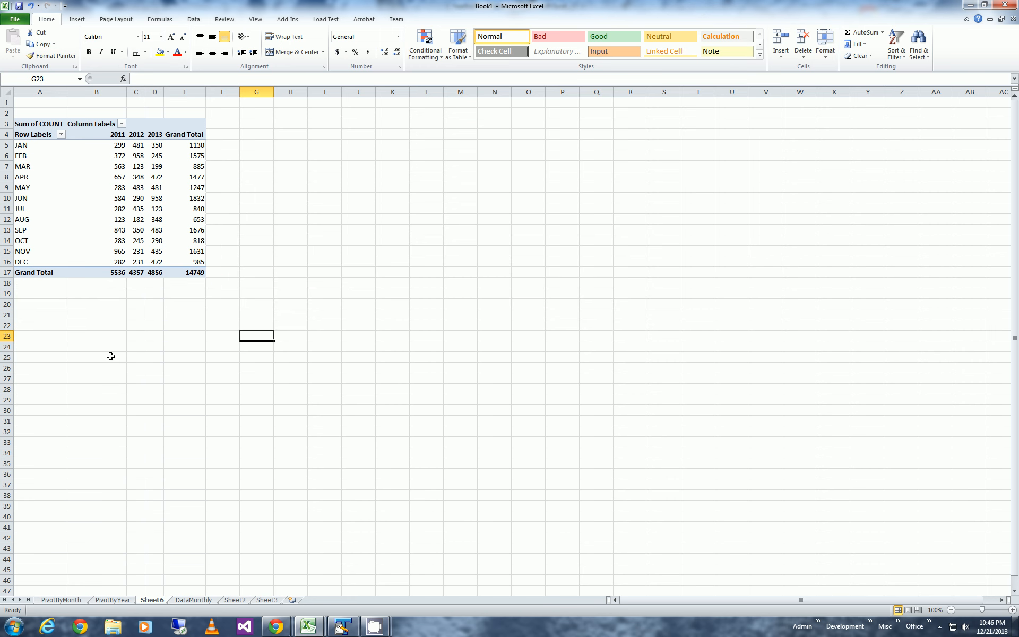
pyautogui.rightClick(19, 171)
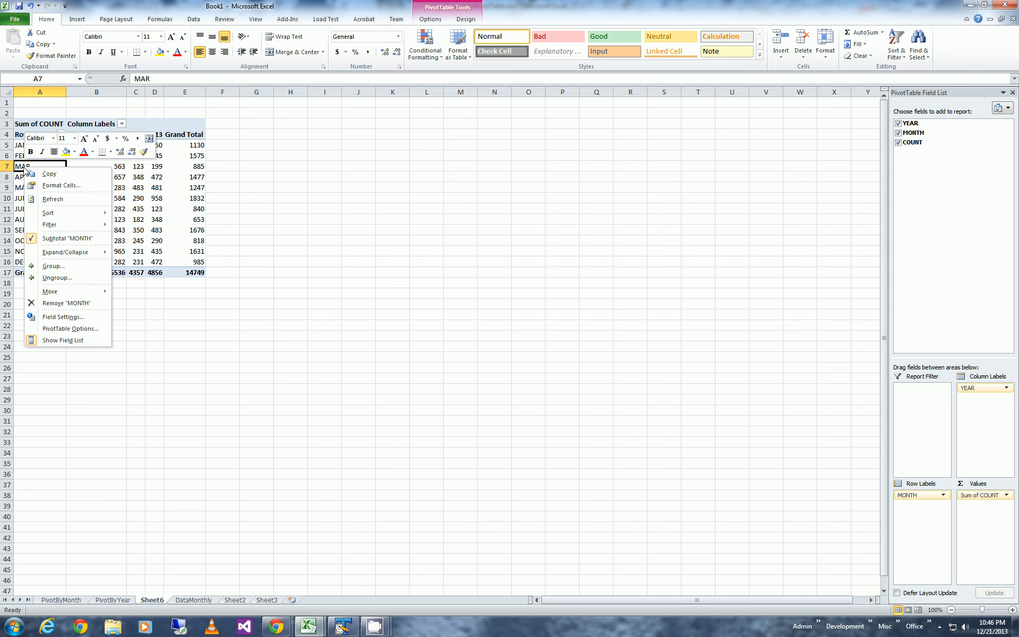
pyautogui.click(53, 199)
pyautogui.click(135, 367)
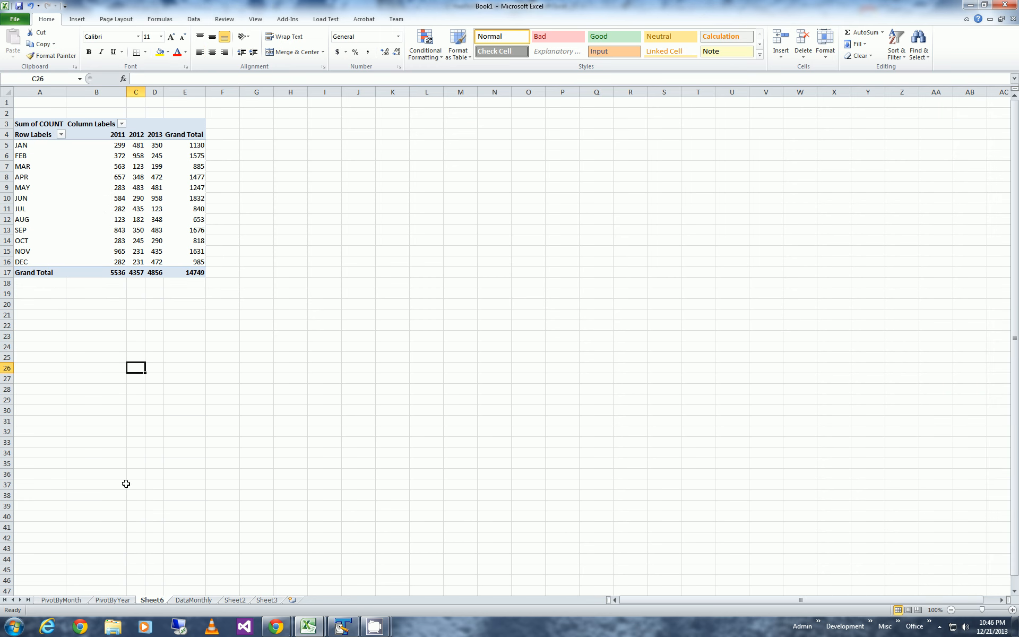
# Refresh the pivot table on the PivotByYear sheet from its source data
pyautogui.click(117, 601)
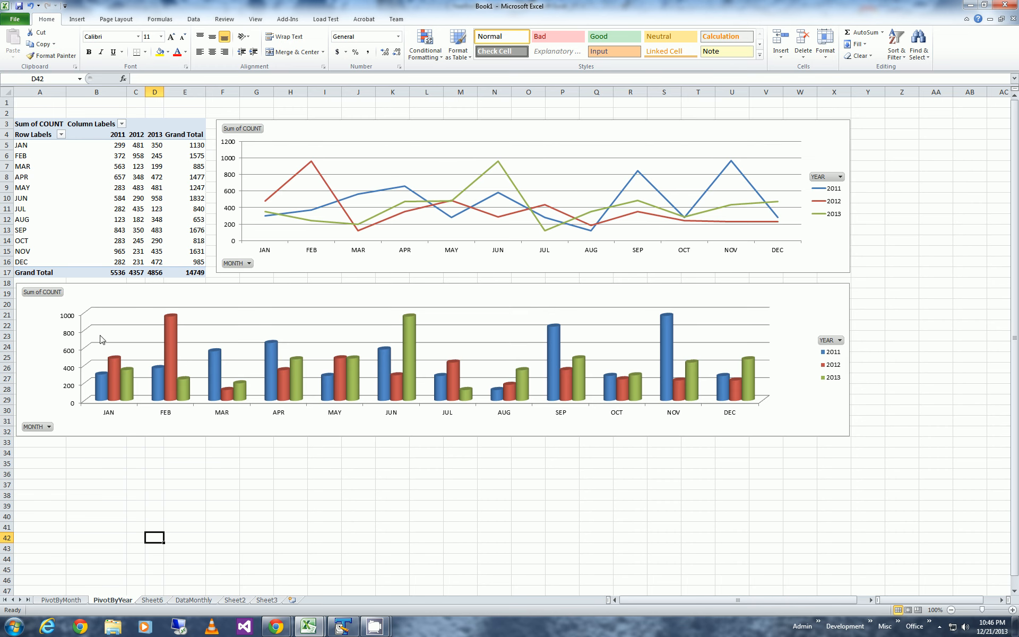
pyautogui.click(32, 167)
pyautogui.rightClick(31, 167)
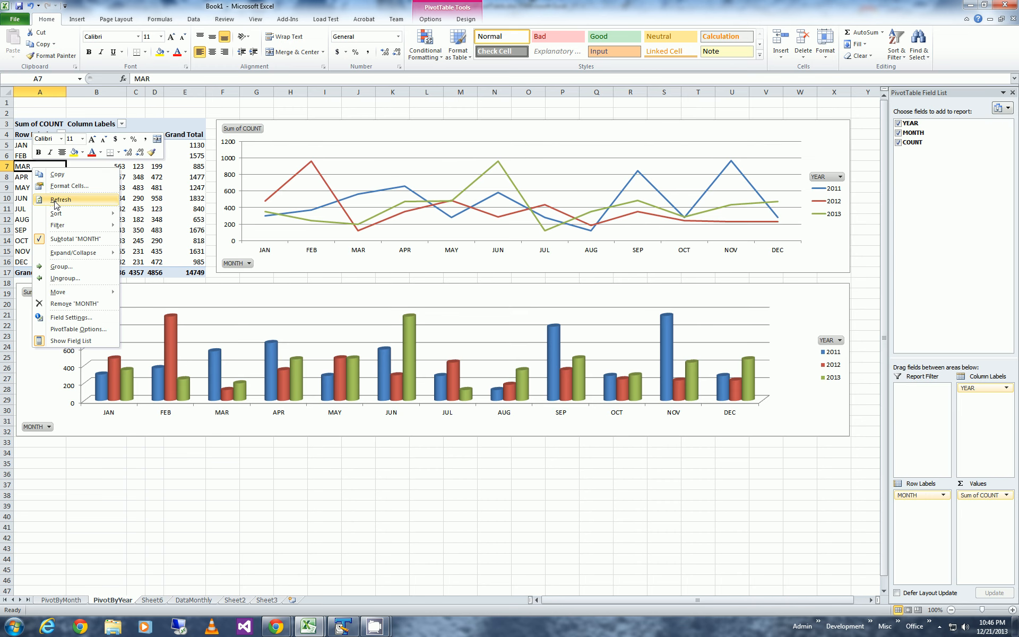
pyautogui.click(53, 199)
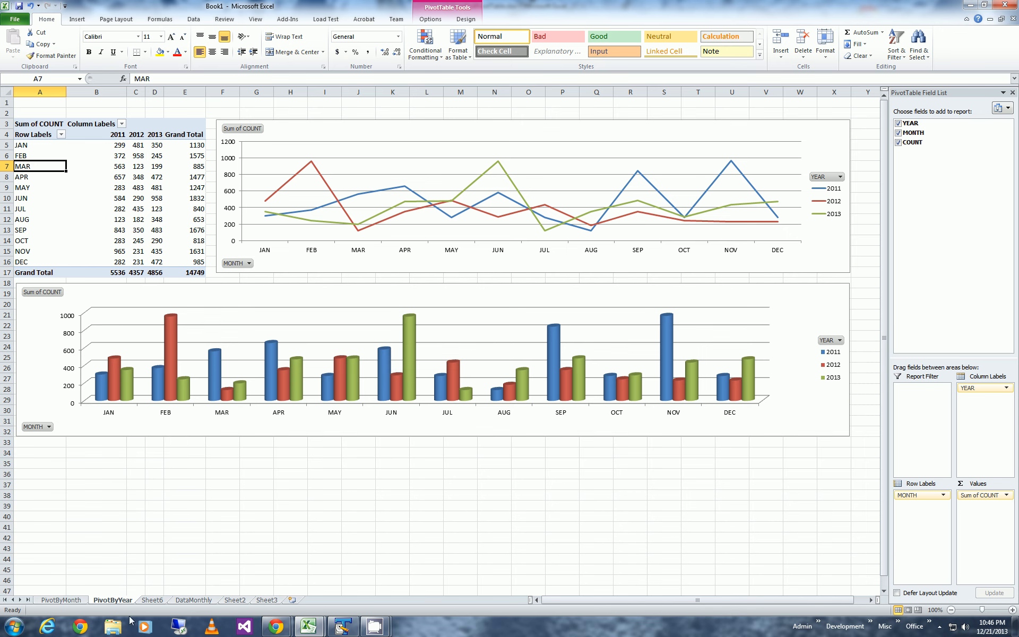
# Review the month names across the PivotByMonth, DataMonthly, Sheet6 and PivotByYear sheets, including the cylinder chart's 2012 MAR value
pyautogui.click(62, 600)
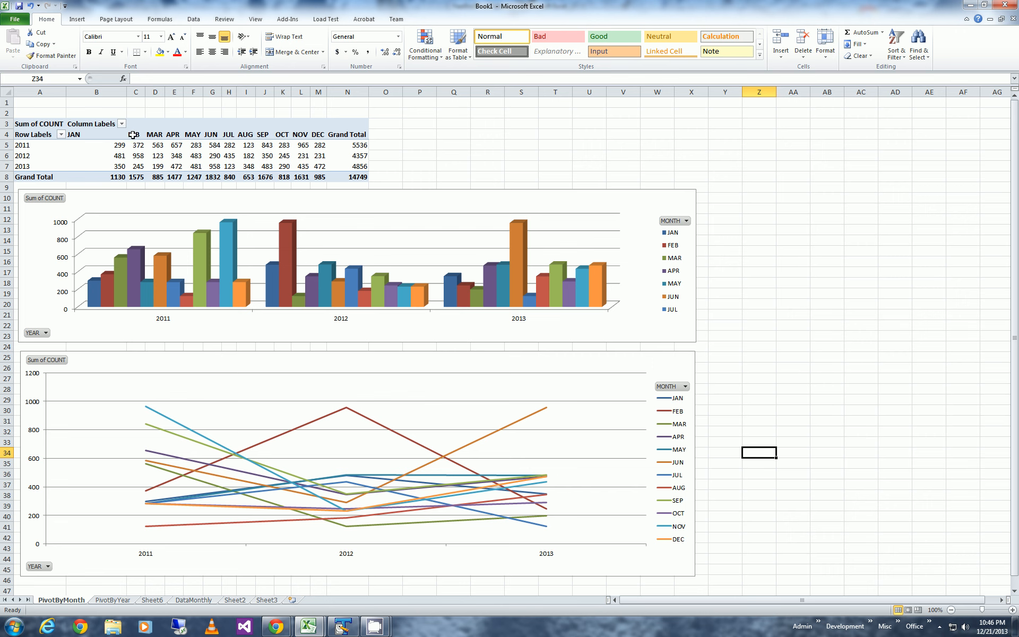
pyautogui.moveTo(89, 135); pyautogui.dragTo(320, 135)
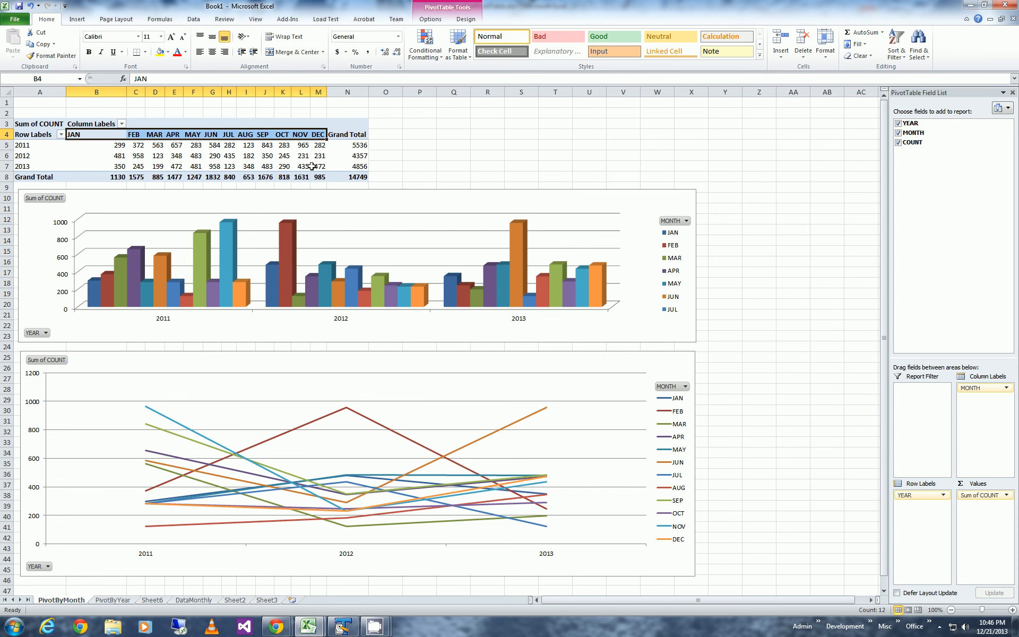
pyautogui.click(187, 601)
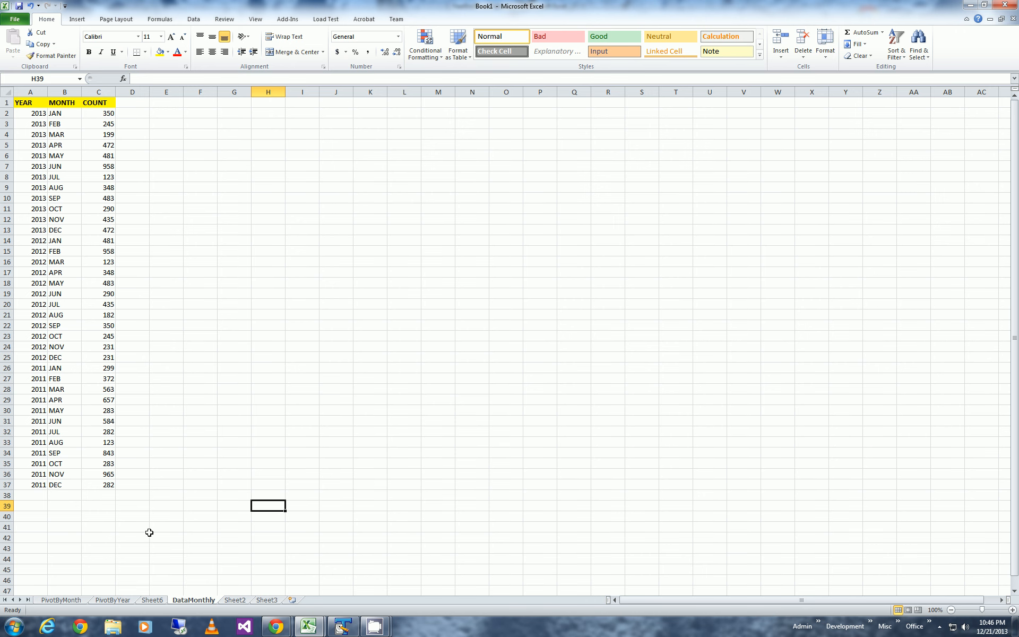
pyautogui.click(153, 600)
pyautogui.click(210, 316)
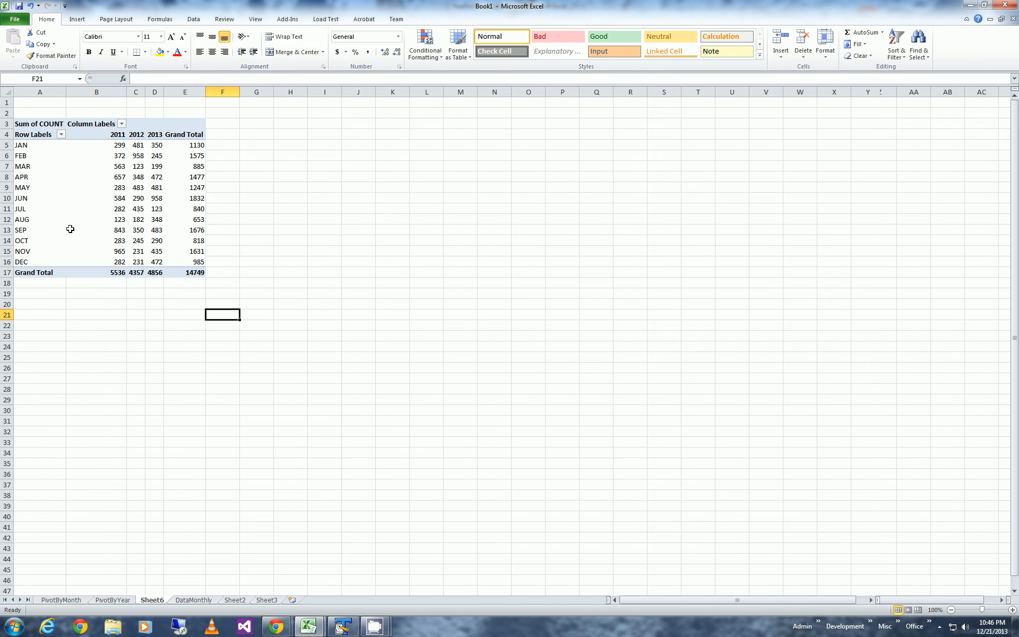
pyautogui.rightClick(22, 145)
pyautogui.click(42, 180)
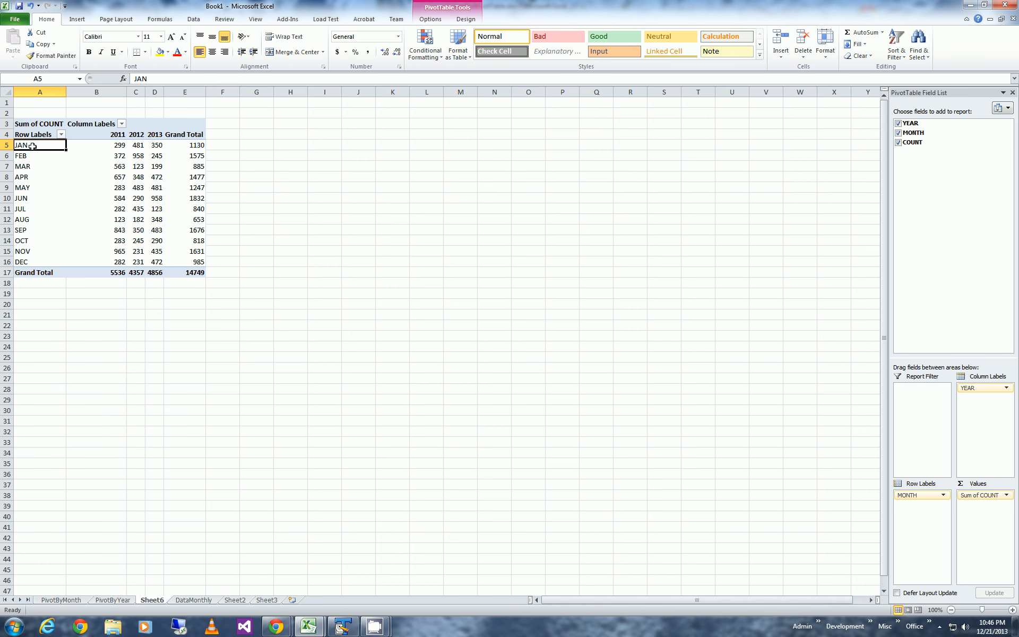
pyautogui.click(112, 600)
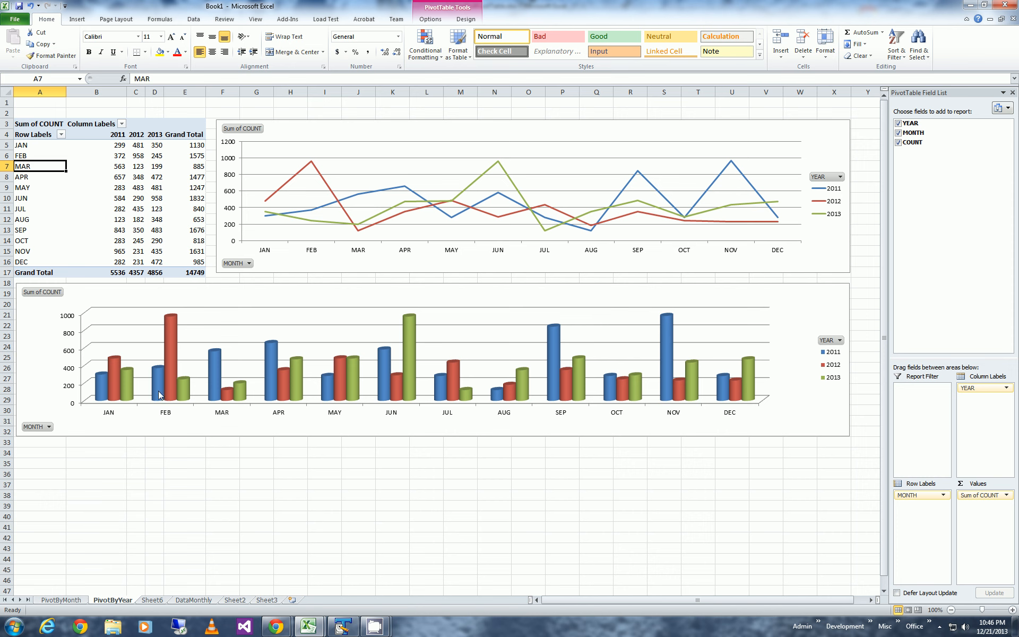
pyautogui.moveTo(230, 396)
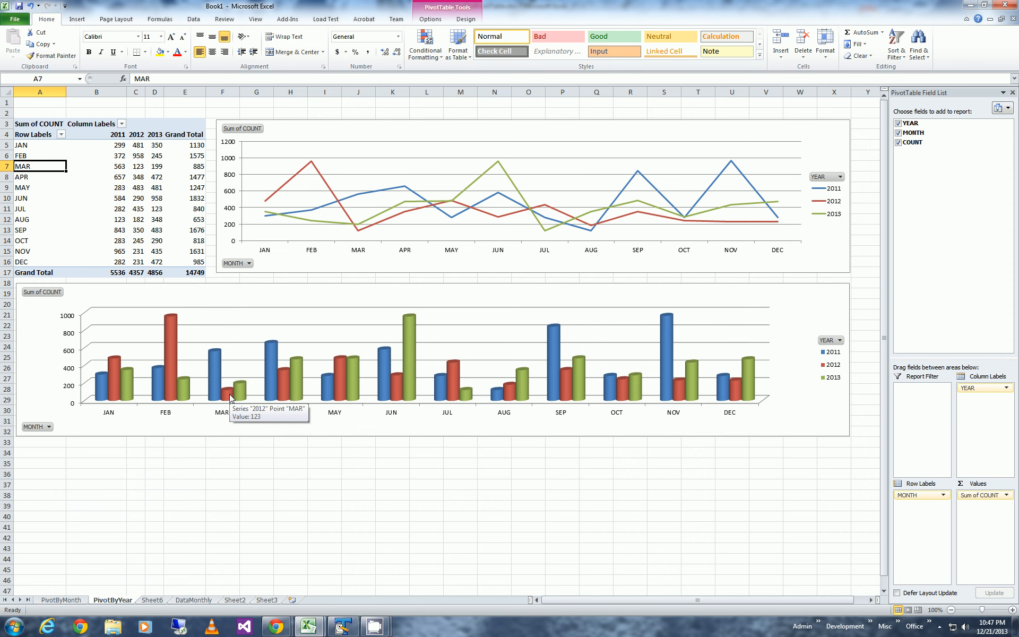